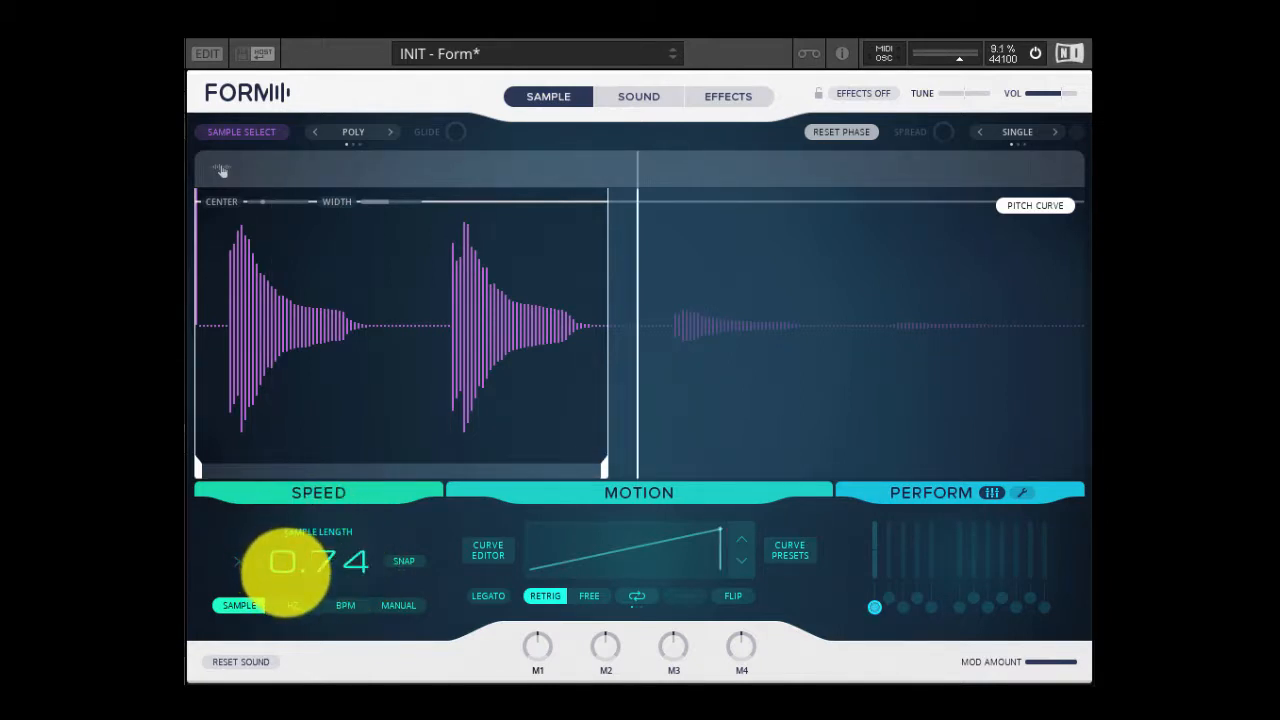
Reduce the sample length to 0.11 and move the sample range's start to the onset of the first hit
{"action": "left_click_drag", "start_coordinate": [287, 573], "coordinate": [291, 587]}
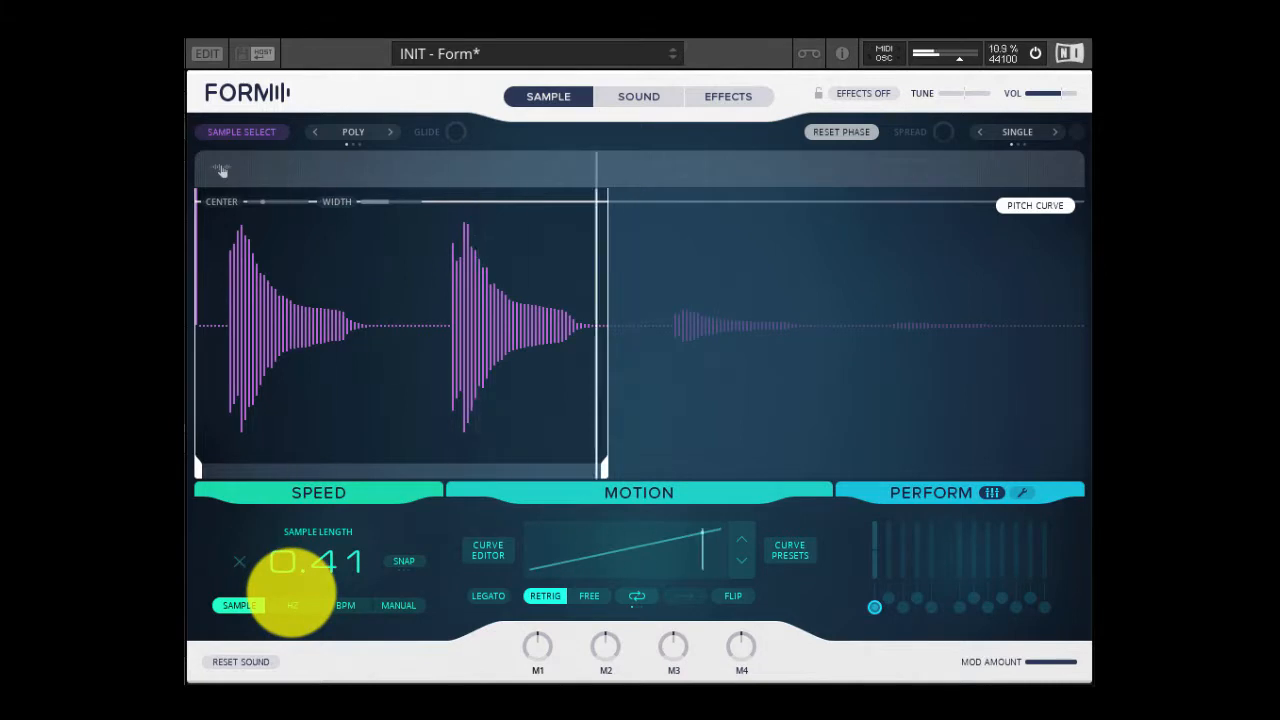
{"action": "left_click_drag", "start_coordinate": [292, 590], "coordinate": [298, 635]}
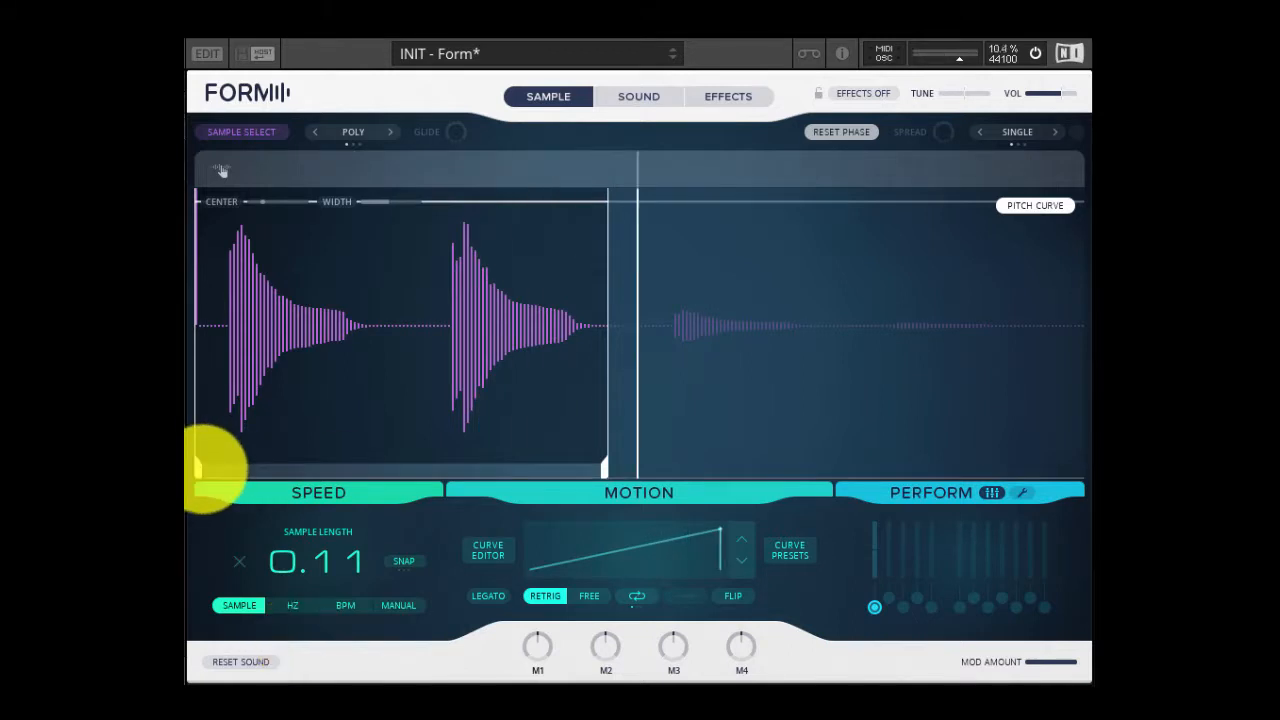
{"action": "left_click_drag", "start_coordinate": [200, 463], "coordinate": [227, 470]}
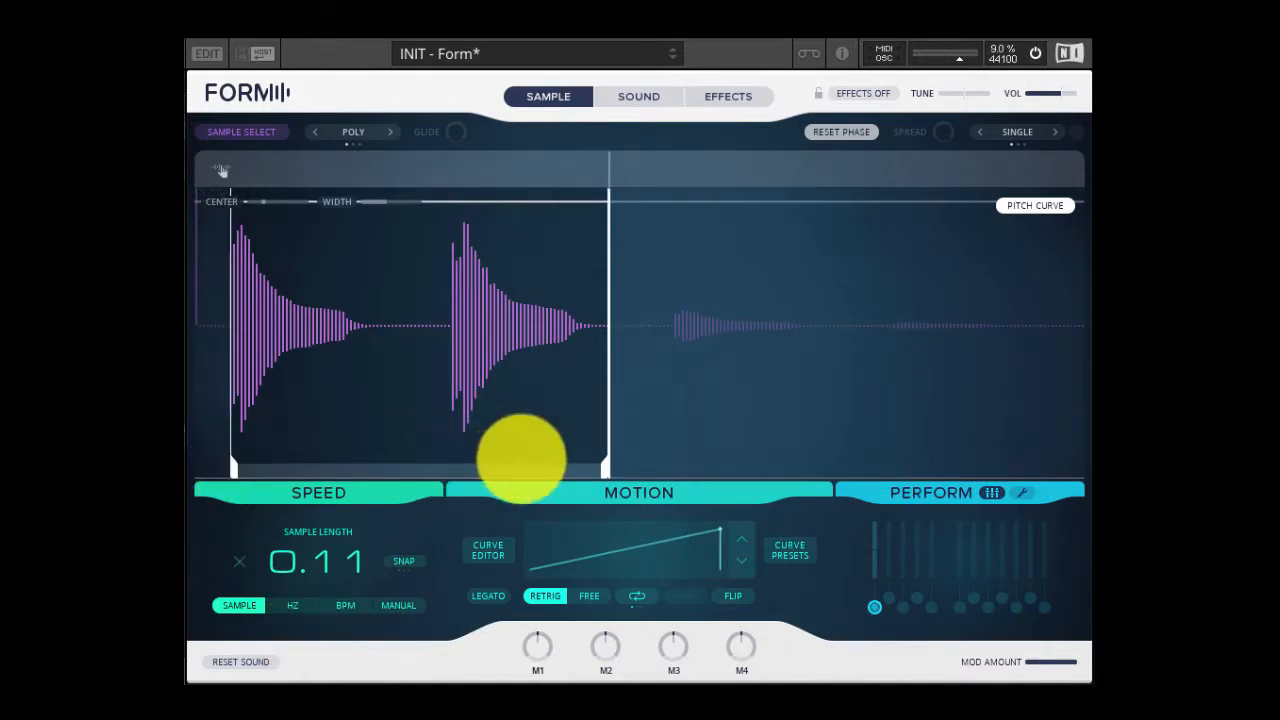
Try a short sample range on the first hit, extend its end to the second hit's tail, and set the sample length to 0.53
{"action": "left_click_drag", "start_coordinate": [603, 460], "coordinate": [234, 446]}
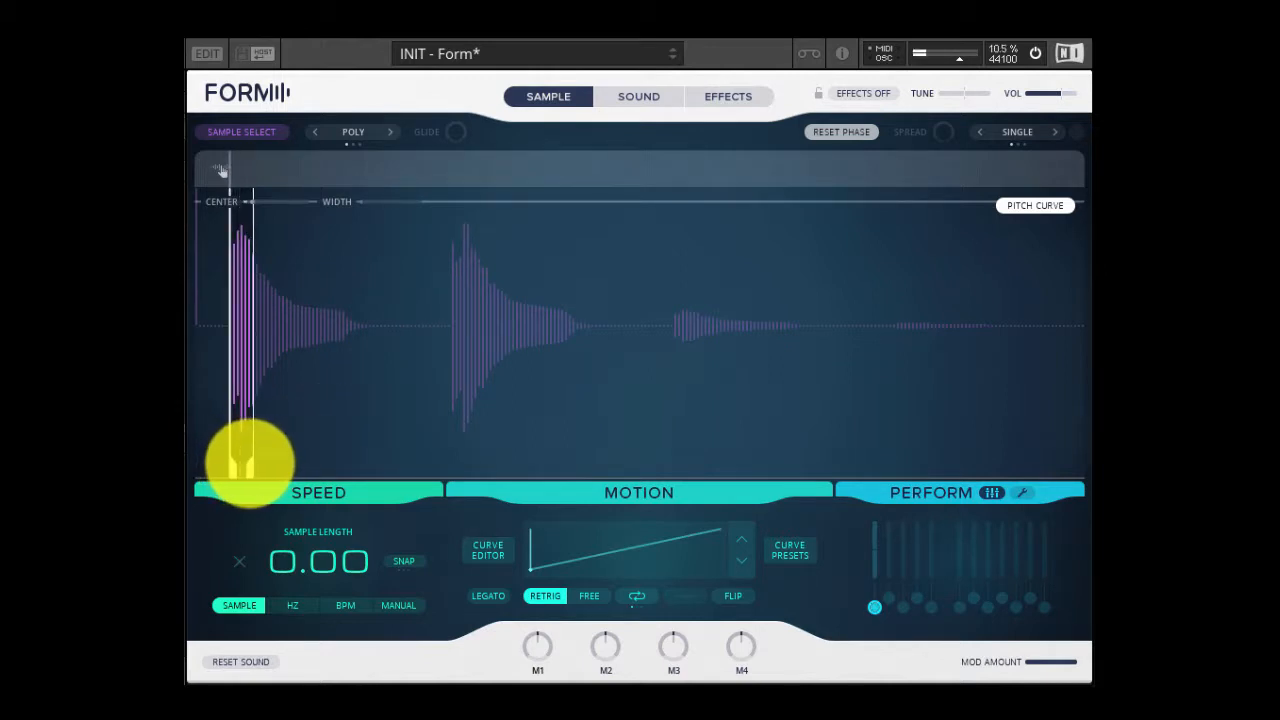
{"action": "left_click_drag", "start_coordinate": [250, 462], "coordinate": [283, 460]}
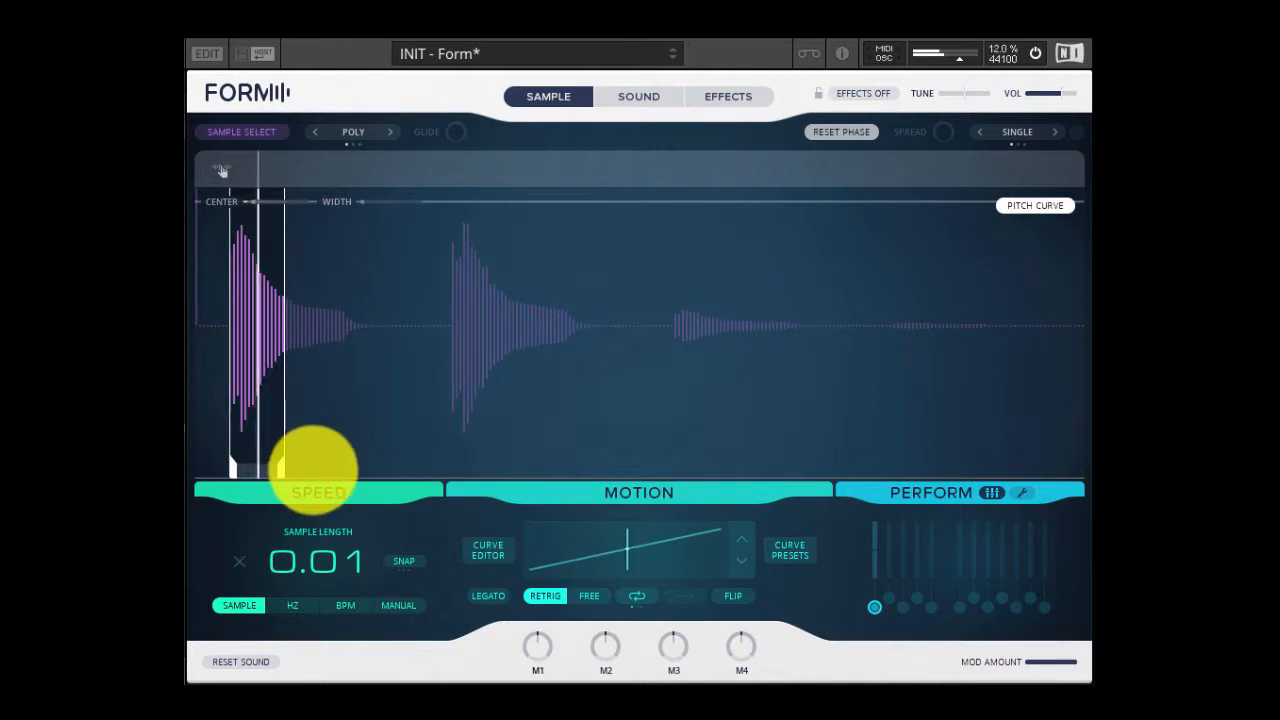
{"action": "left_click_drag", "start_coordinate": [286, 458], "coordinate": [582, 445]}
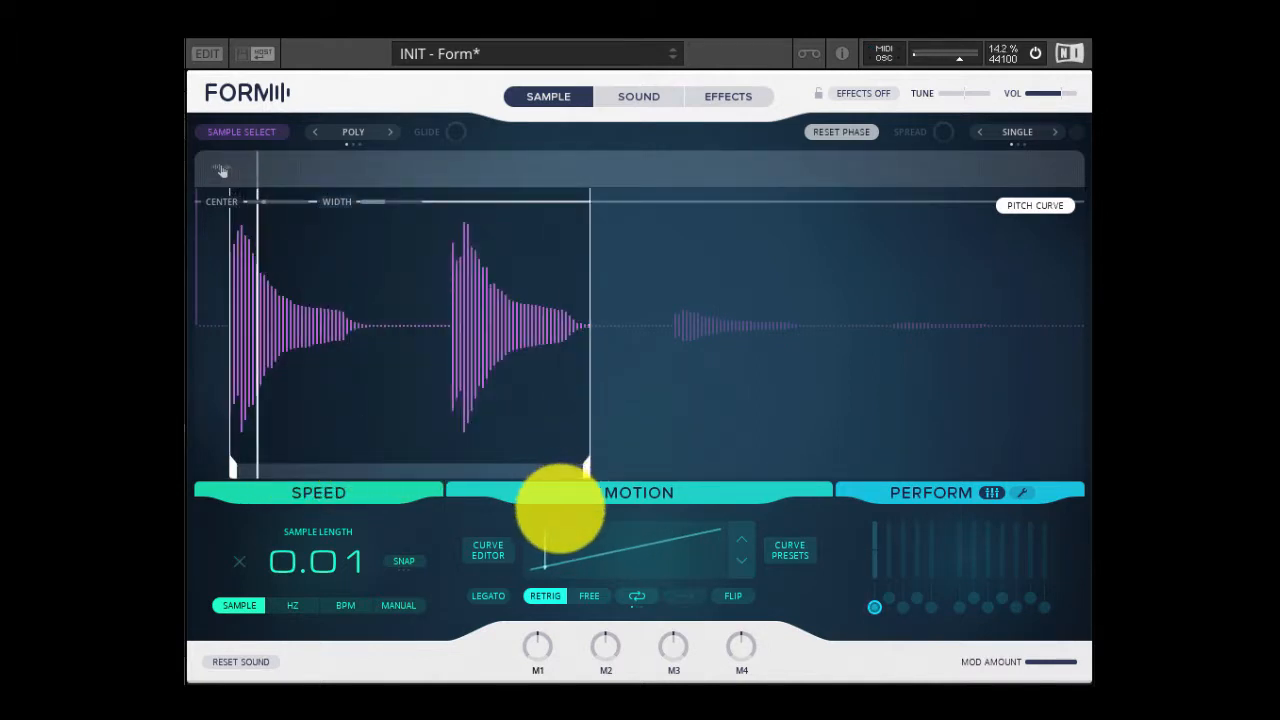
{"action": "left_click_drag", "start_coordinate": [306, 557], "coordinate": [343, 478]}
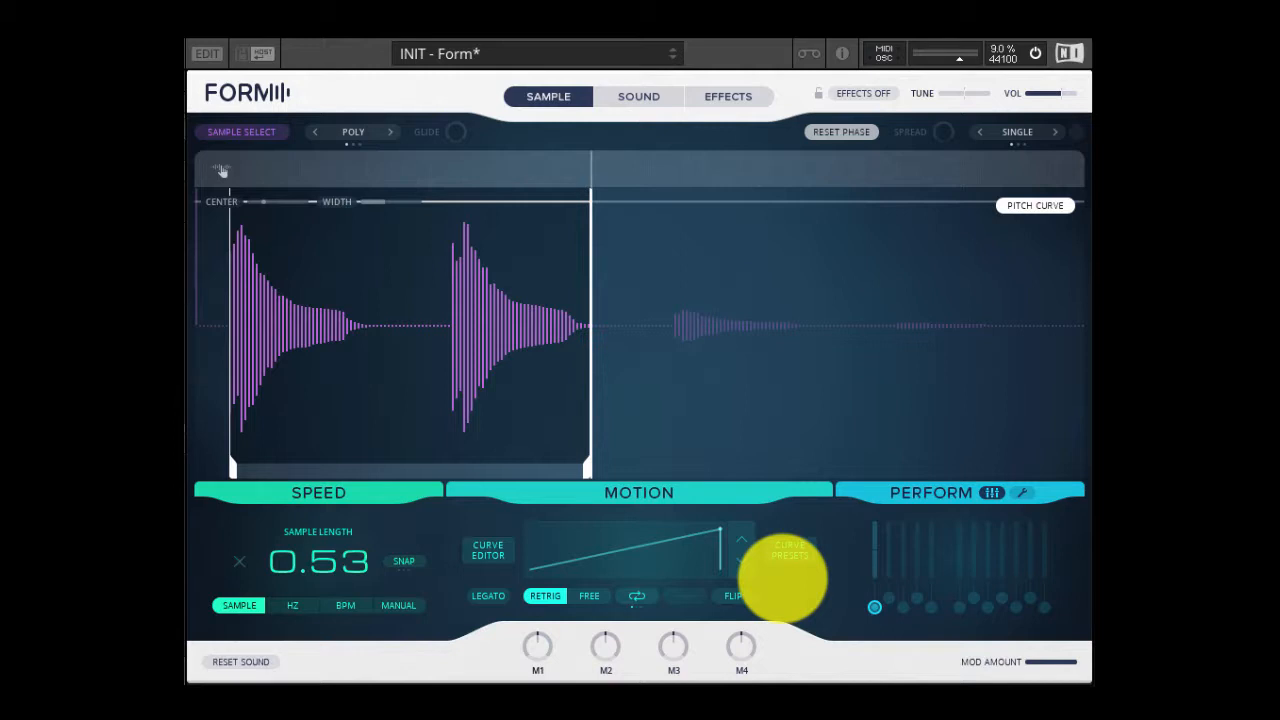
Try several motion curve presets across all three preset pages and apply the curved three-cycle sawtooth from the last page
{"action": "left_click", "coordinate": [788, 551]}
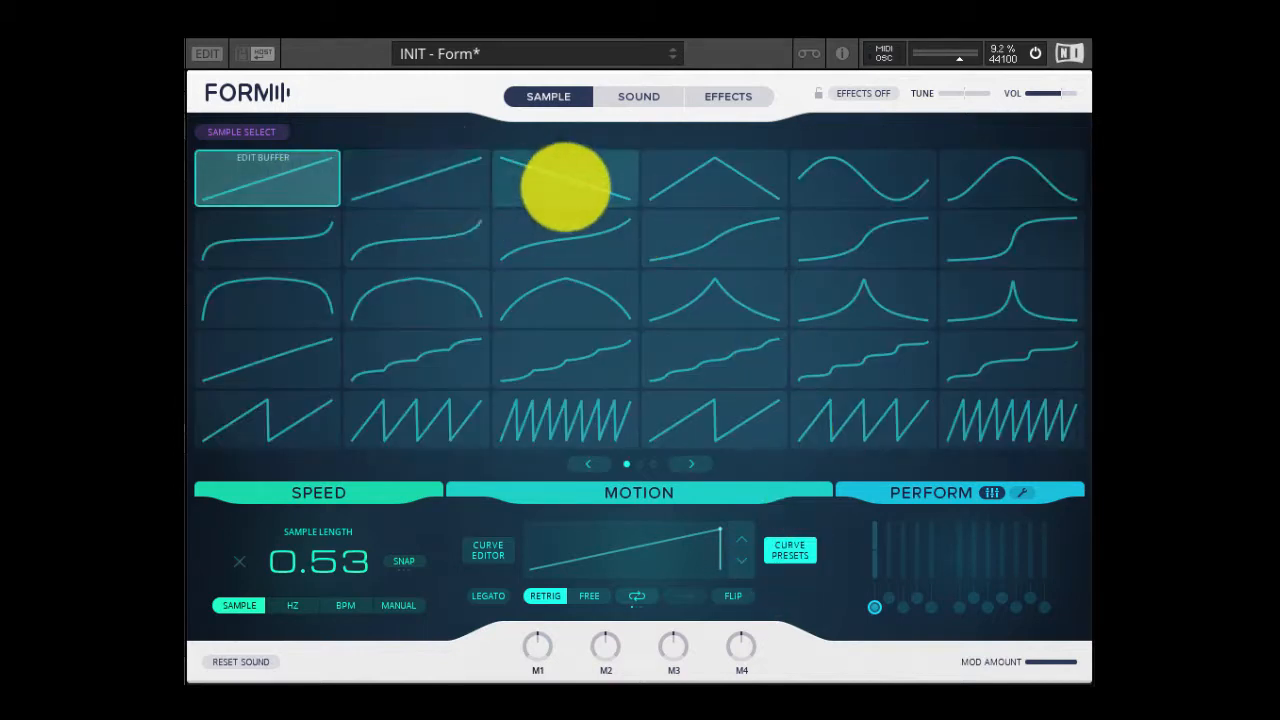
{"action": "left_click", "coordinate": [415, 236]}
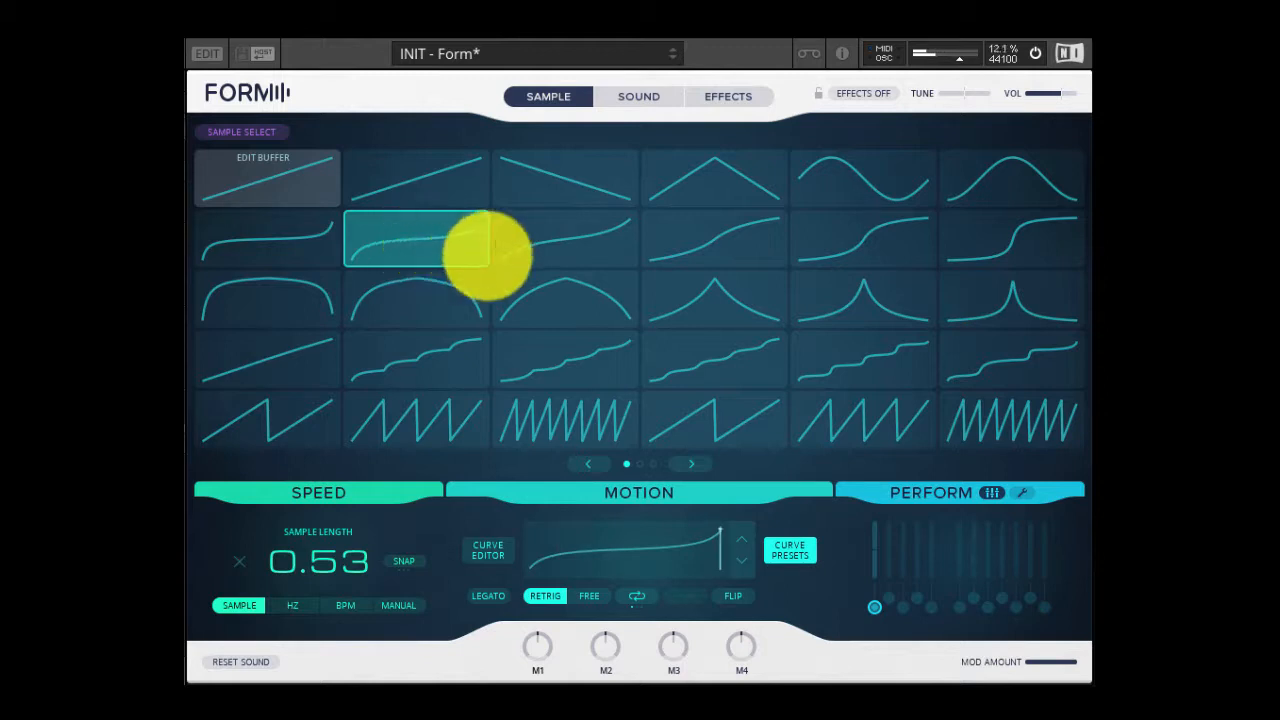
{"action": "left_click", "coordinate": [700, 310]}
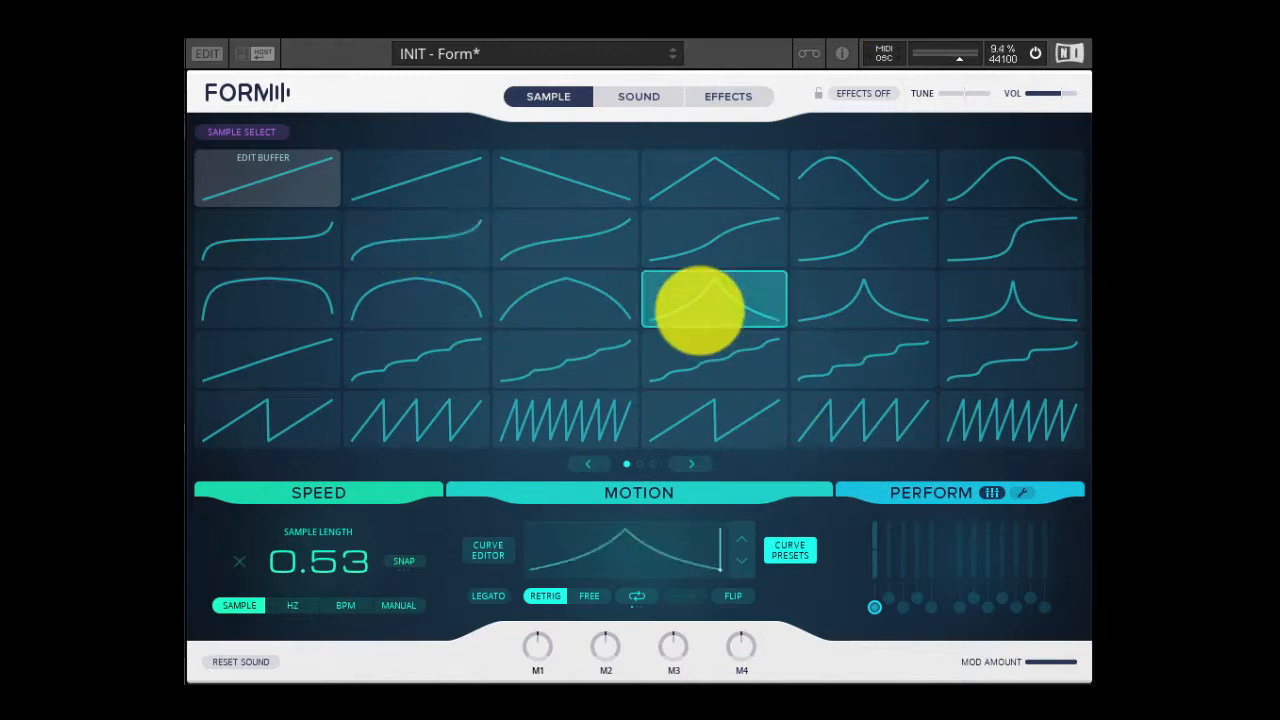
{"action": "left_click", "coordinate": [672, 460]}
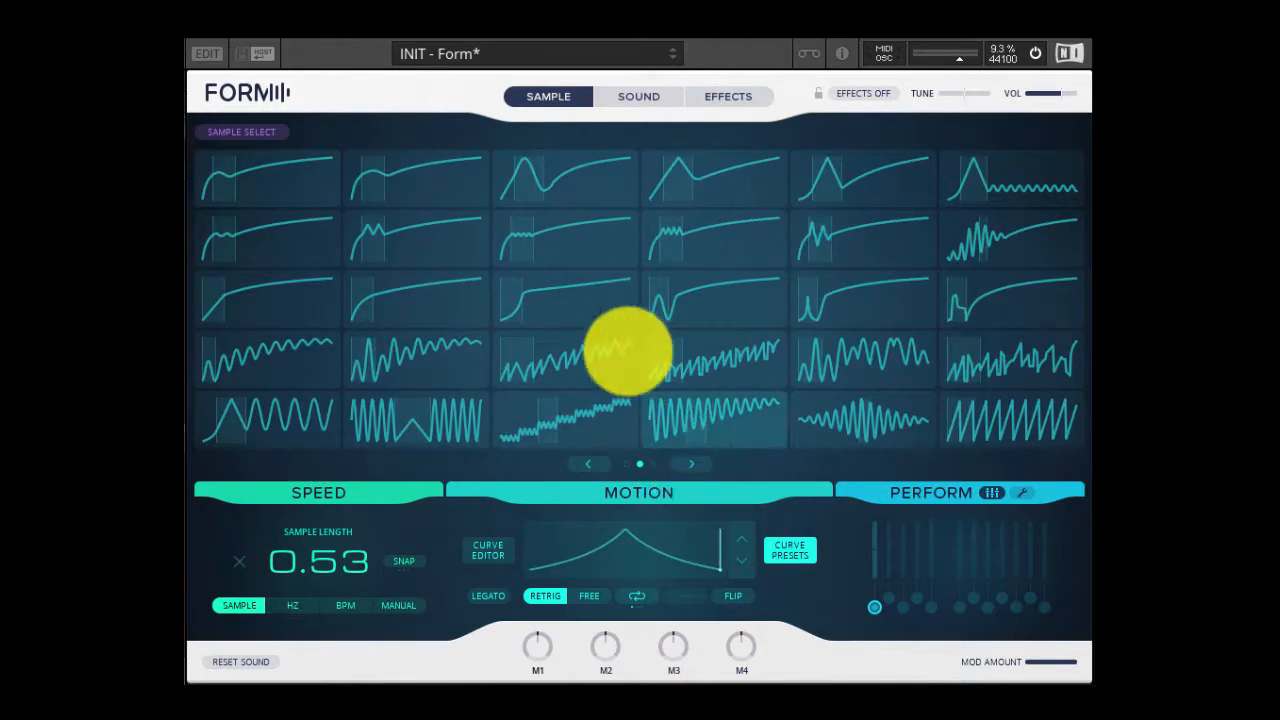
{"action": "left_click", "coordinate": [305, 247]}
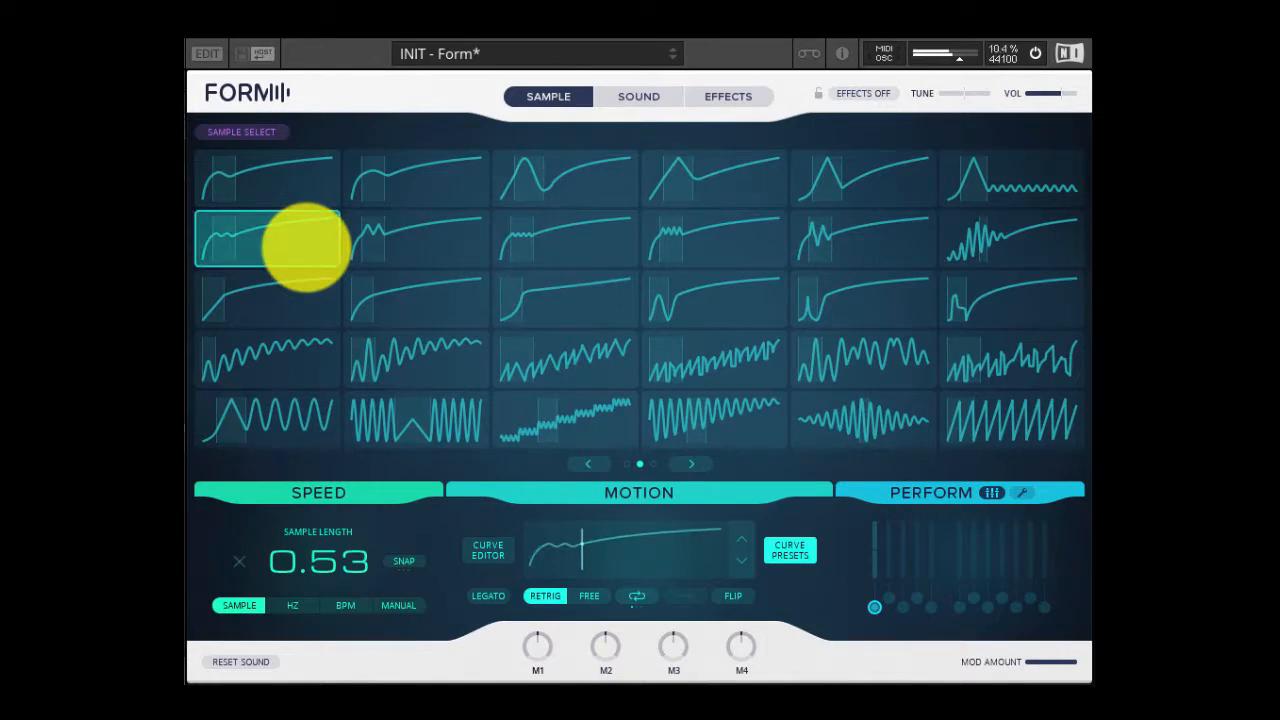
{"action": "left_click", "coordinate": [843, 368]}
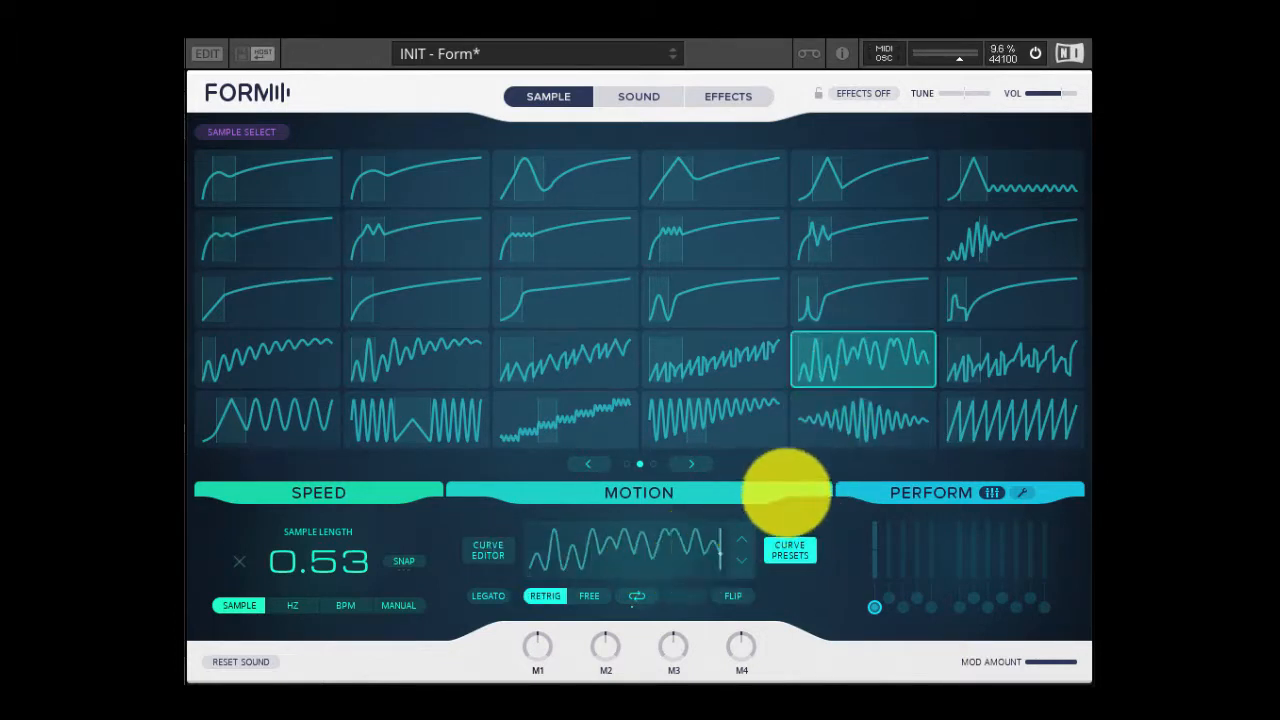
{"action": "left_click", "coordinate": [690, 463]}
{"action": "left_click", "coordinate": [863, 420]}
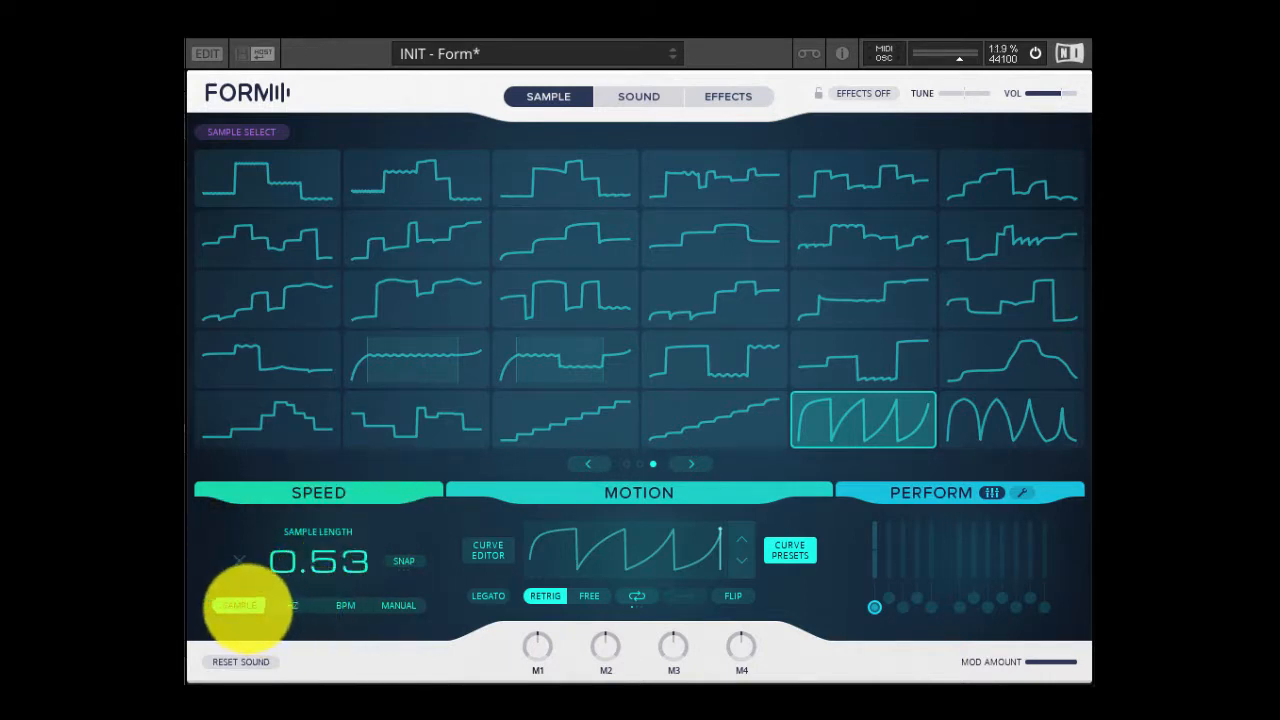
Switch the speed mode to Hz and, back in the waveform view, set it to 0.57 cycles per second
{"action": "left_click", "coordinate": [296, 605]}
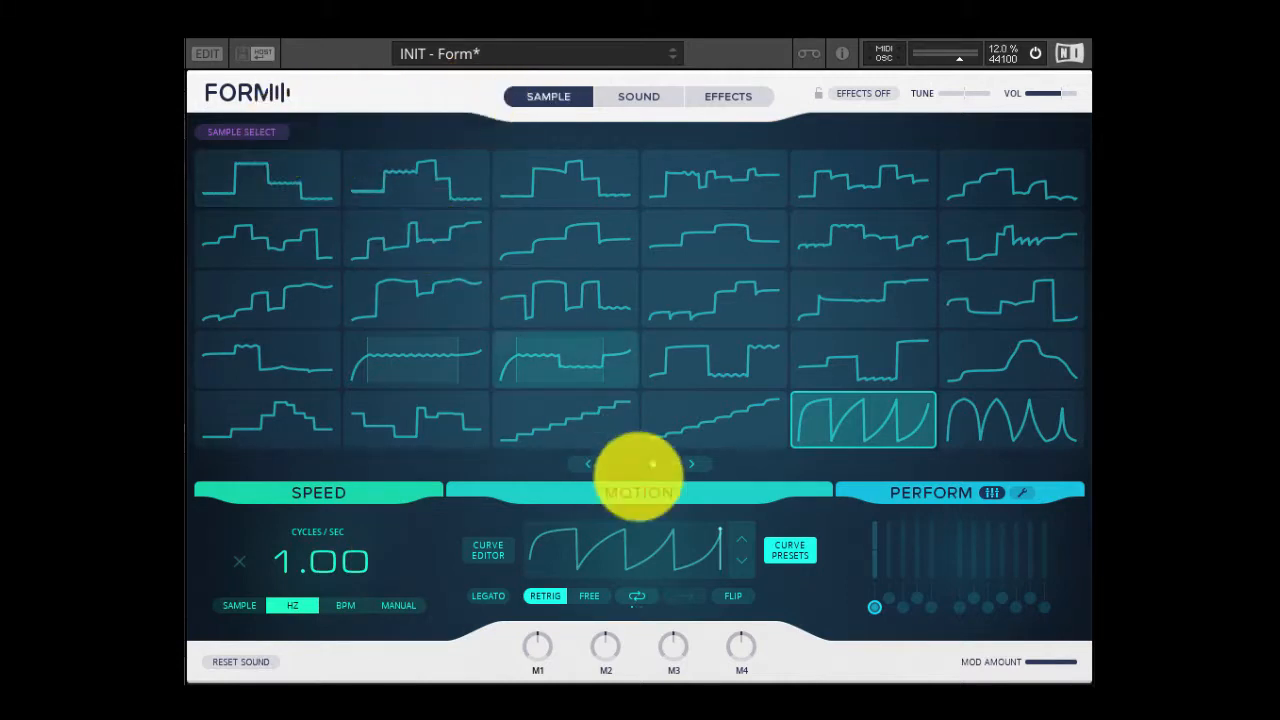
{"action": "left_click", "coordinate": [778, 551]}
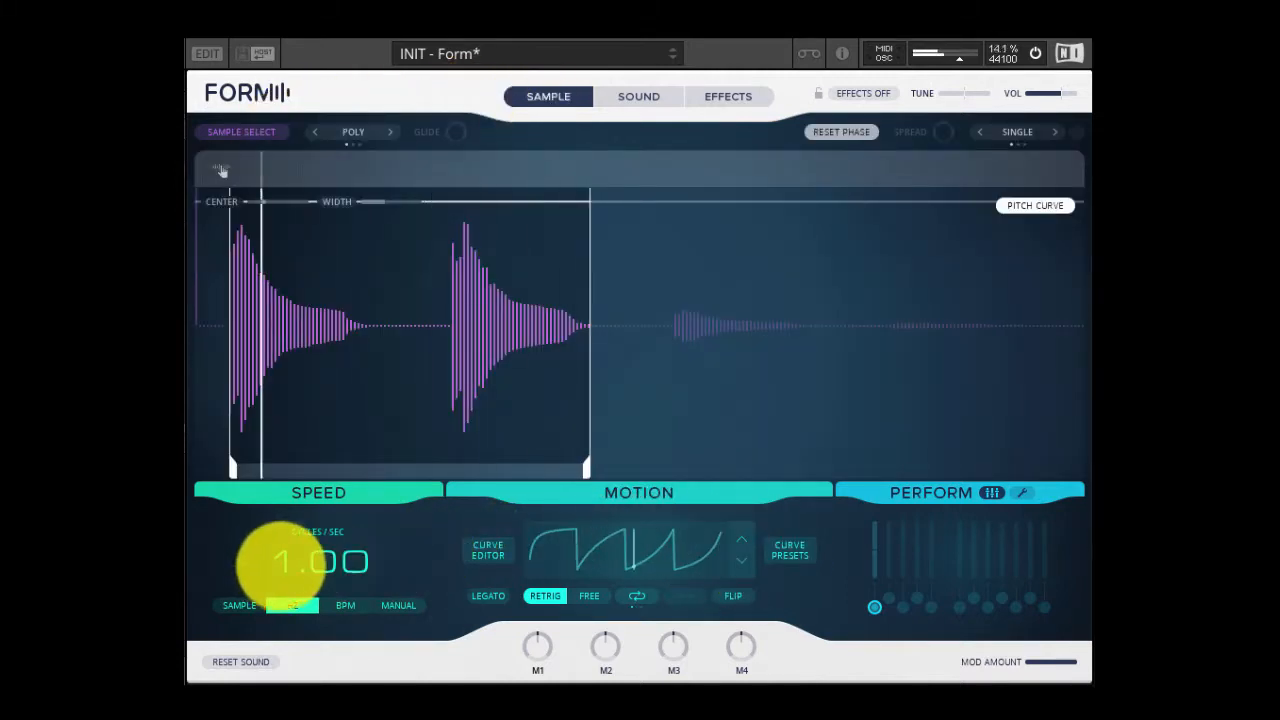
{"action": "left_click_drag", "start_coordinate": [280, 565], "coordinate": [303, 563]}
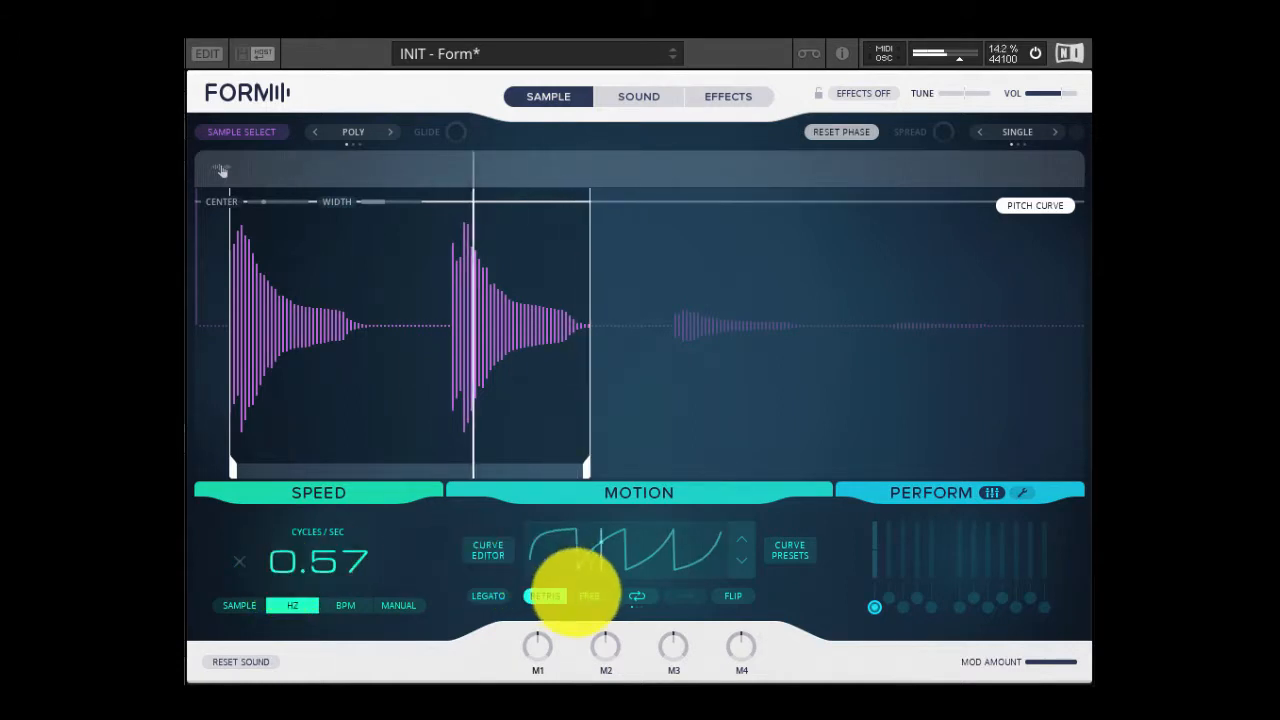
Enable looping for the motion curve and lower the speed to 0.30 cycles per second
{"action": "left_click", "coordinate": [632, 596]}
{"action": "left_click", "coordinate": [634, 595]}
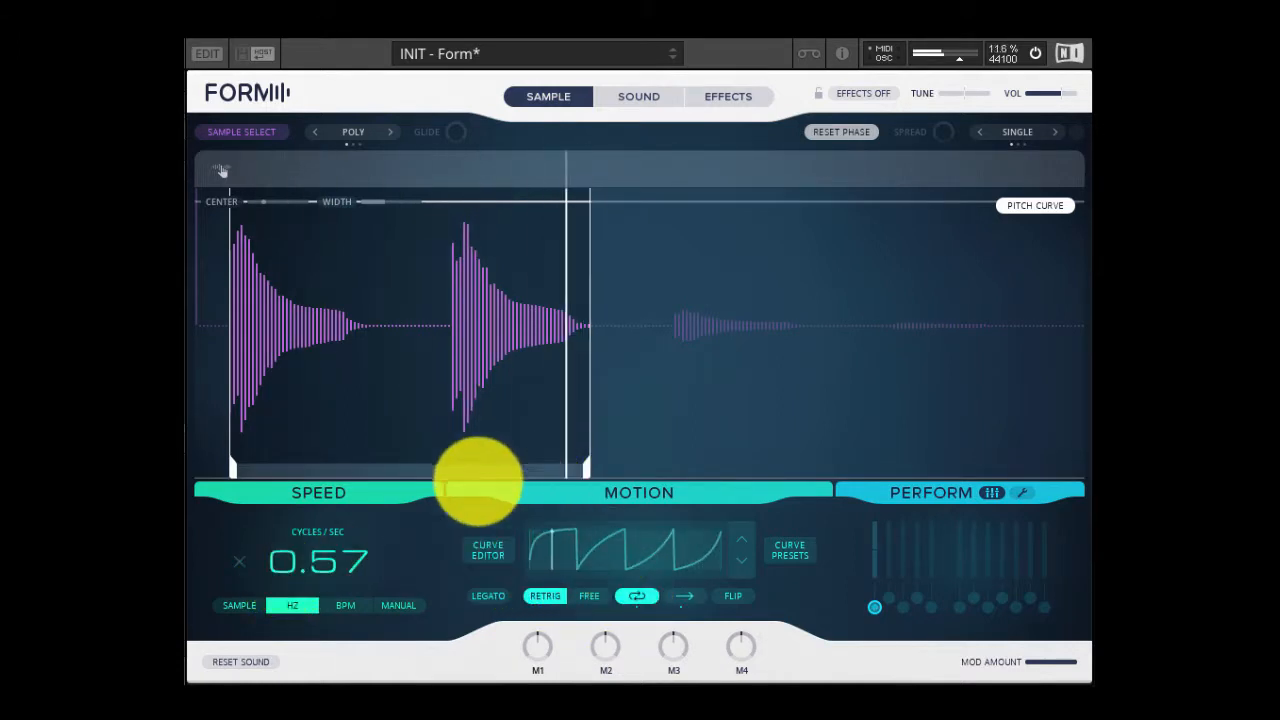
{"action": "left_click_drag", "start_coordinate": [315, 562], "coordinate": [329, 586]}
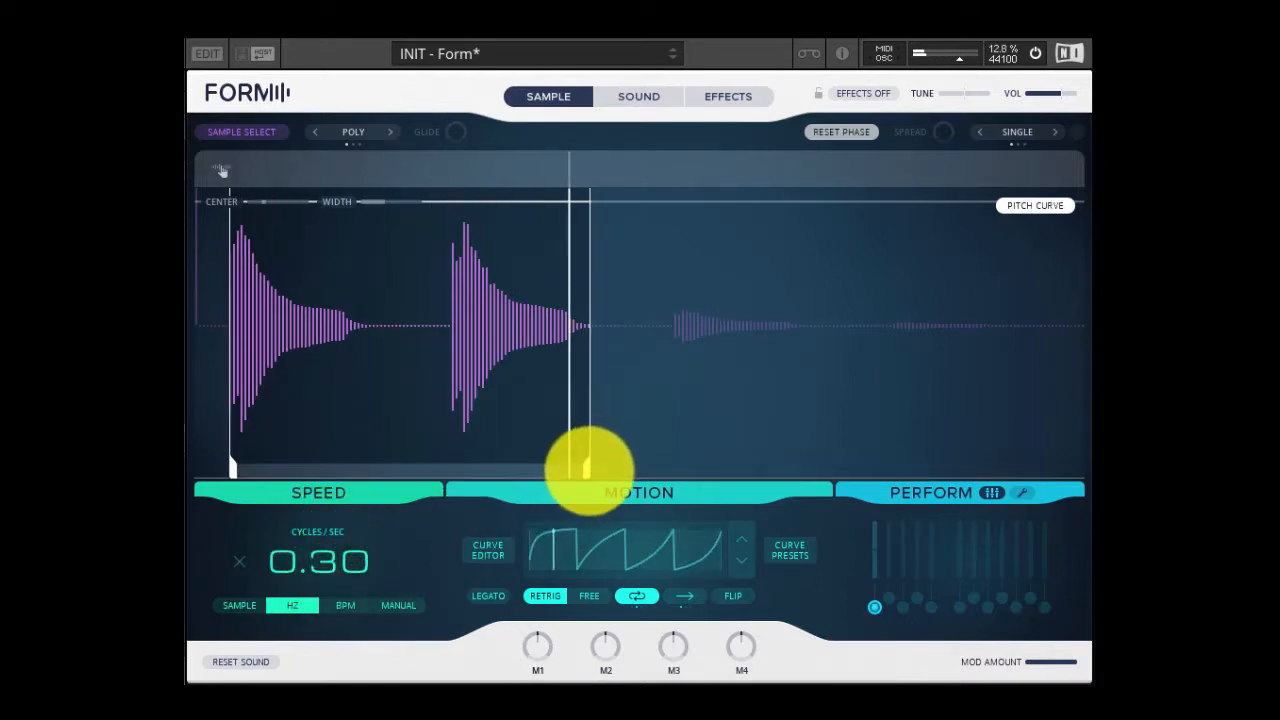
Extend the sample range's end to just before the third hit and move its start slightly earlier
{"action": "left_click_drag", "start_coordinate": [588, 473], "coordinate": [656, 468]}
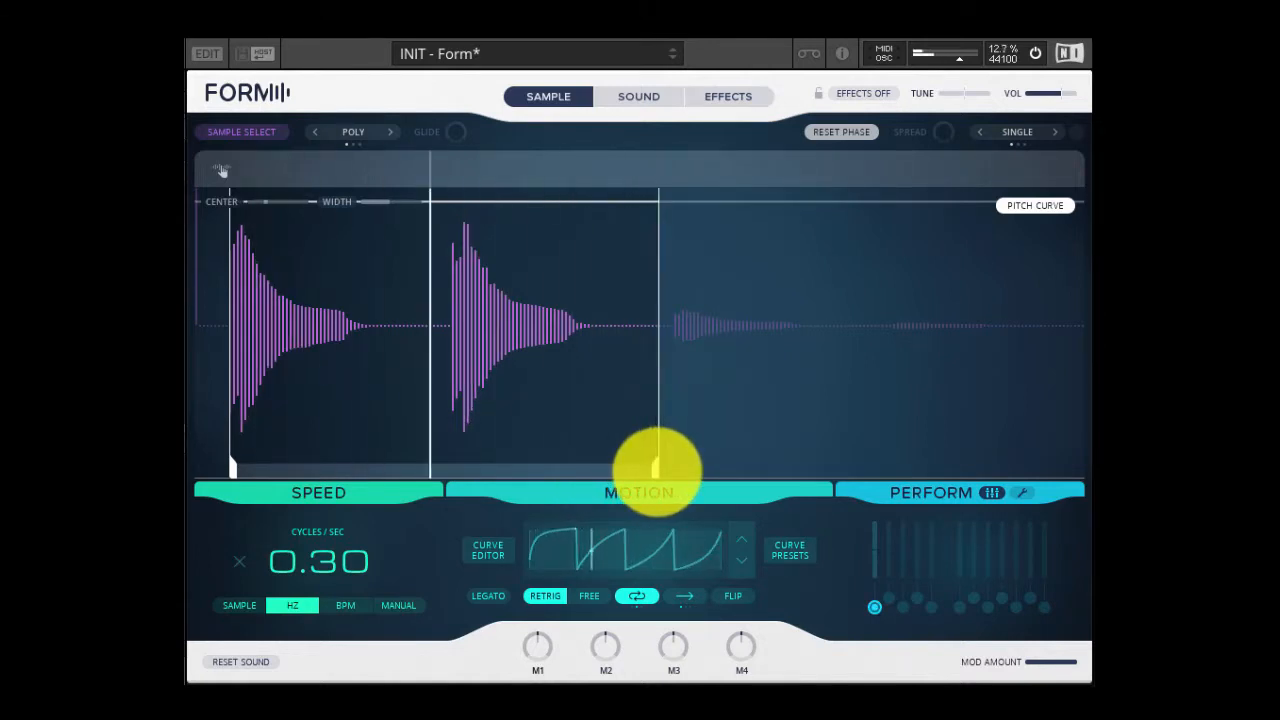
{"action": "mouse_move", "coordinate": [230, 468]}
{"action": "left_mouse_down"}
{"action": "mouse_move", "coordinate": [199, 468]}
{"action": "mouse_move", "coordinate": [229, 468]}
{"action": "left_mouse_up"}
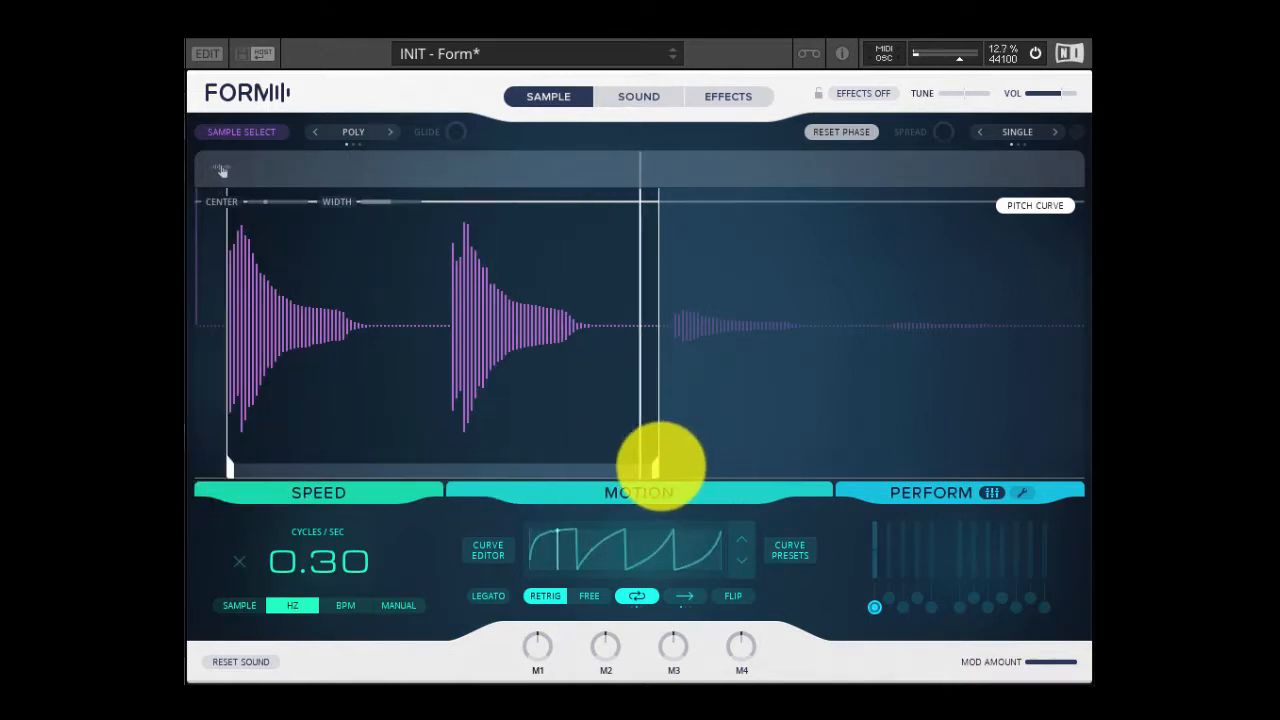
Apply the rising linear ramp preset from the first preset page to the motion curve and return to the waveform view
{"action": "left_click", "coordinate": [788, 549]}
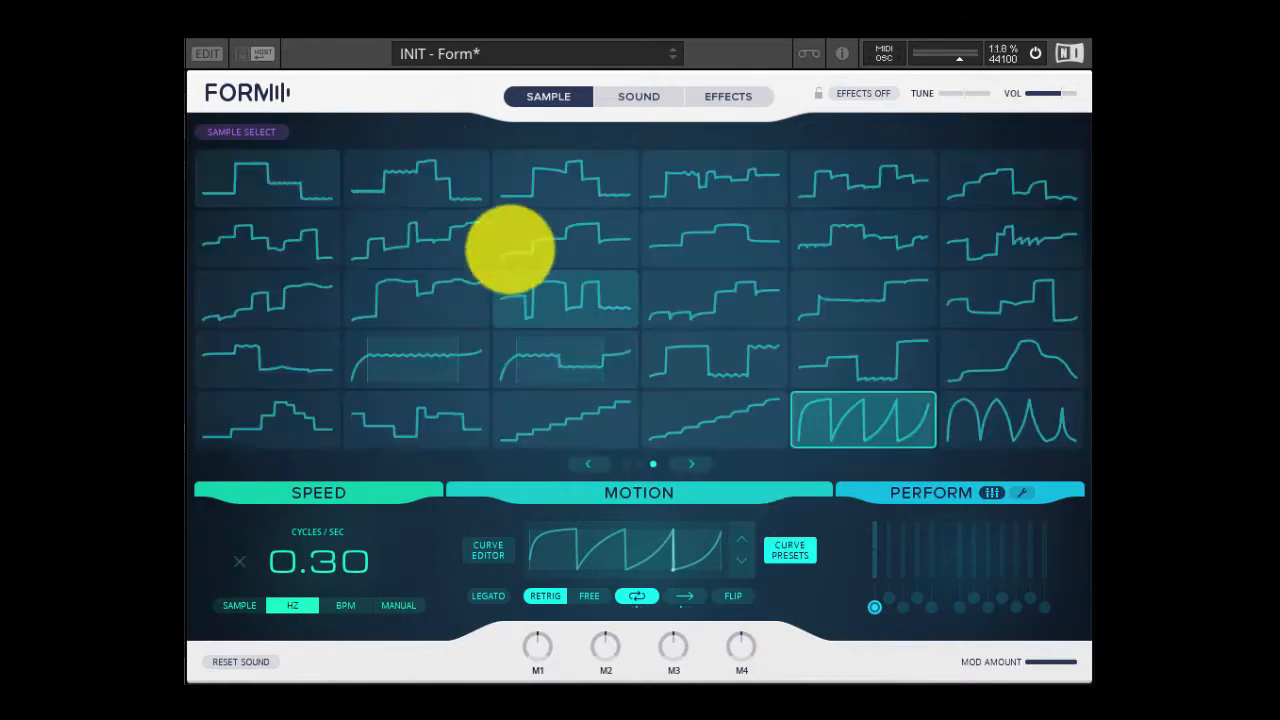
{"action": "left_click", "coordinate": [589, 463]}
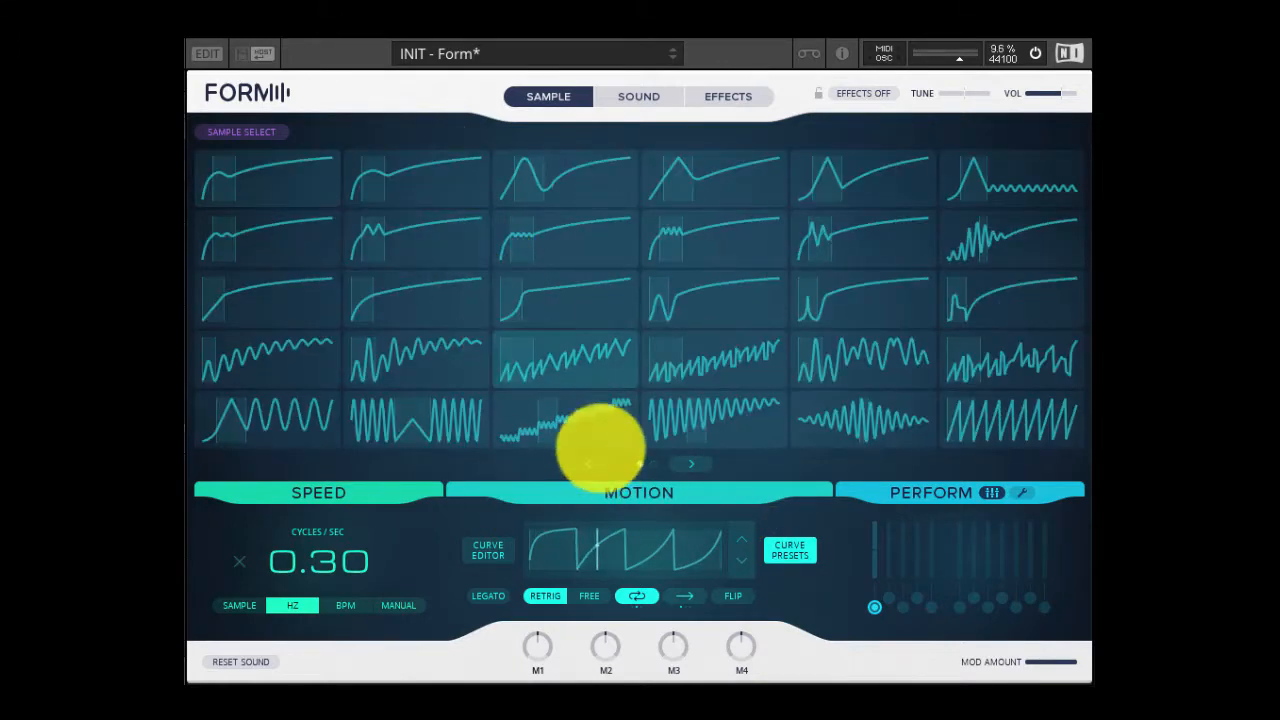
{"action": "left_click", "coordinate": [589, 463]}
{"action": "left_click", "coordinate": [429, 195]}
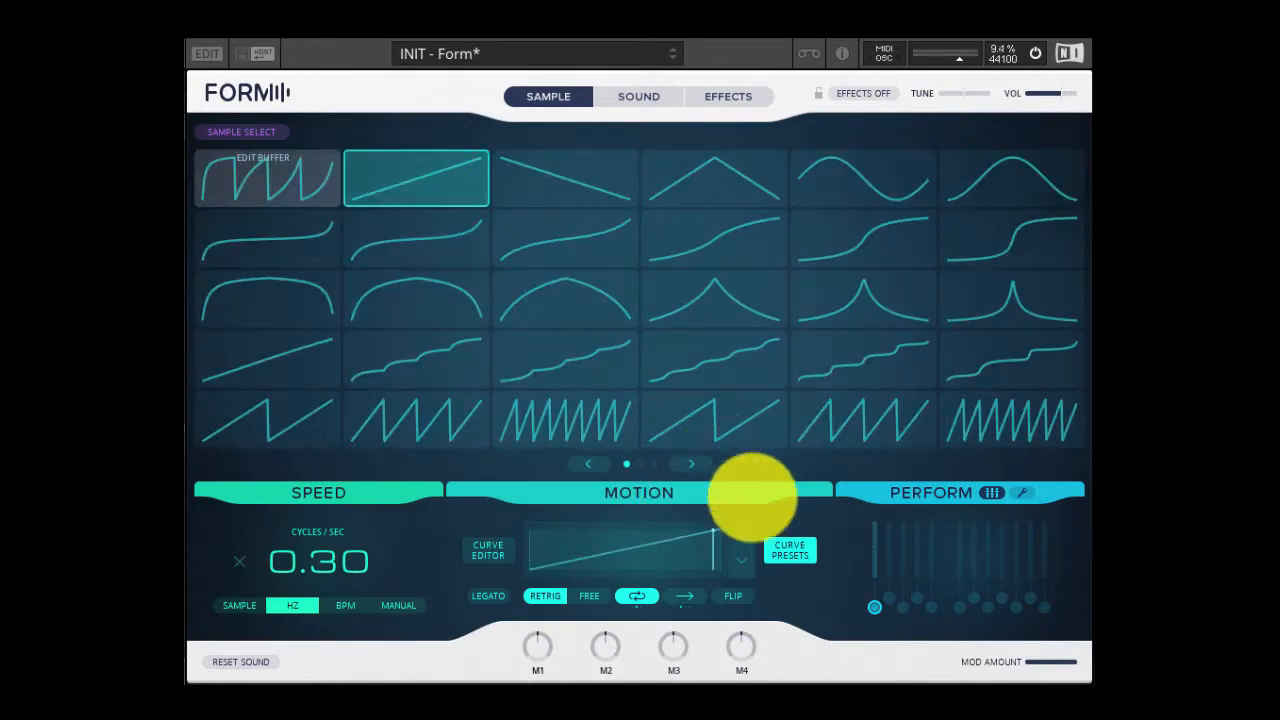
{"action": "left_click", "coordinate": [786, 549]}
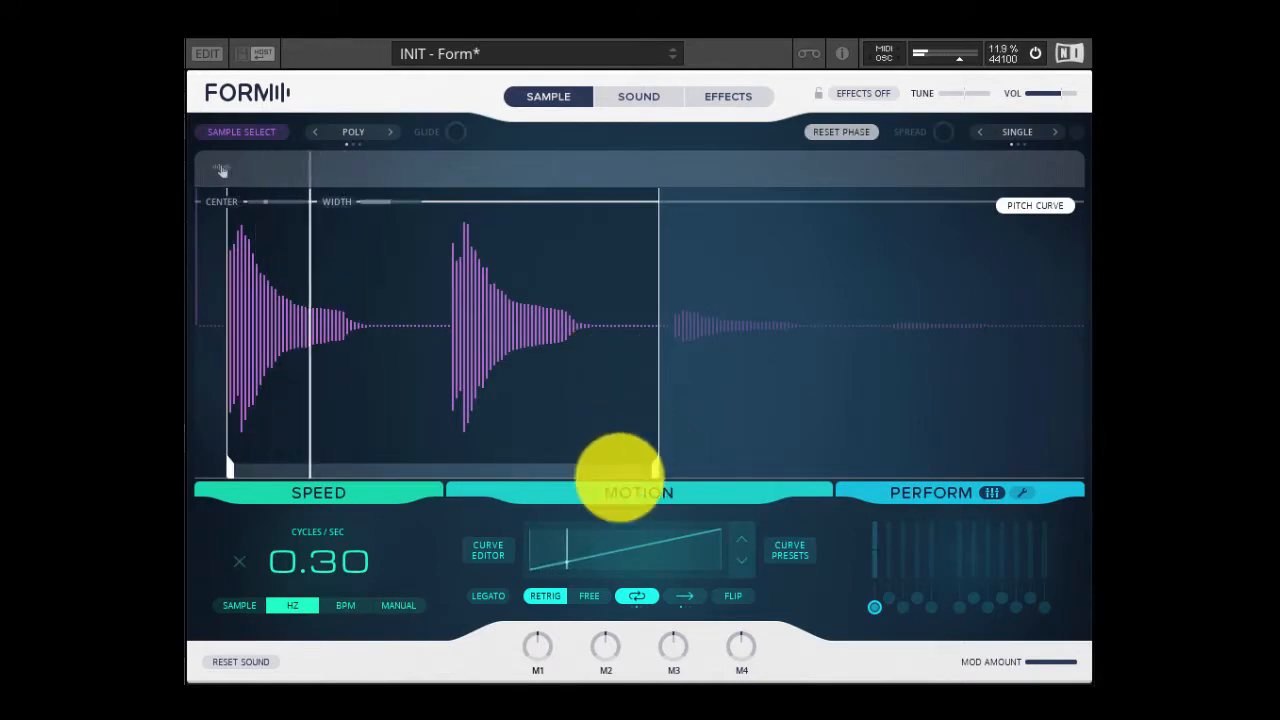
Set the speed to 0.76 cycles per second and shorten the sample range to end just past the second hit
{"action": "left_click_drag", "start_coordinate": [320, 560], "coordinate": [323, 523]}
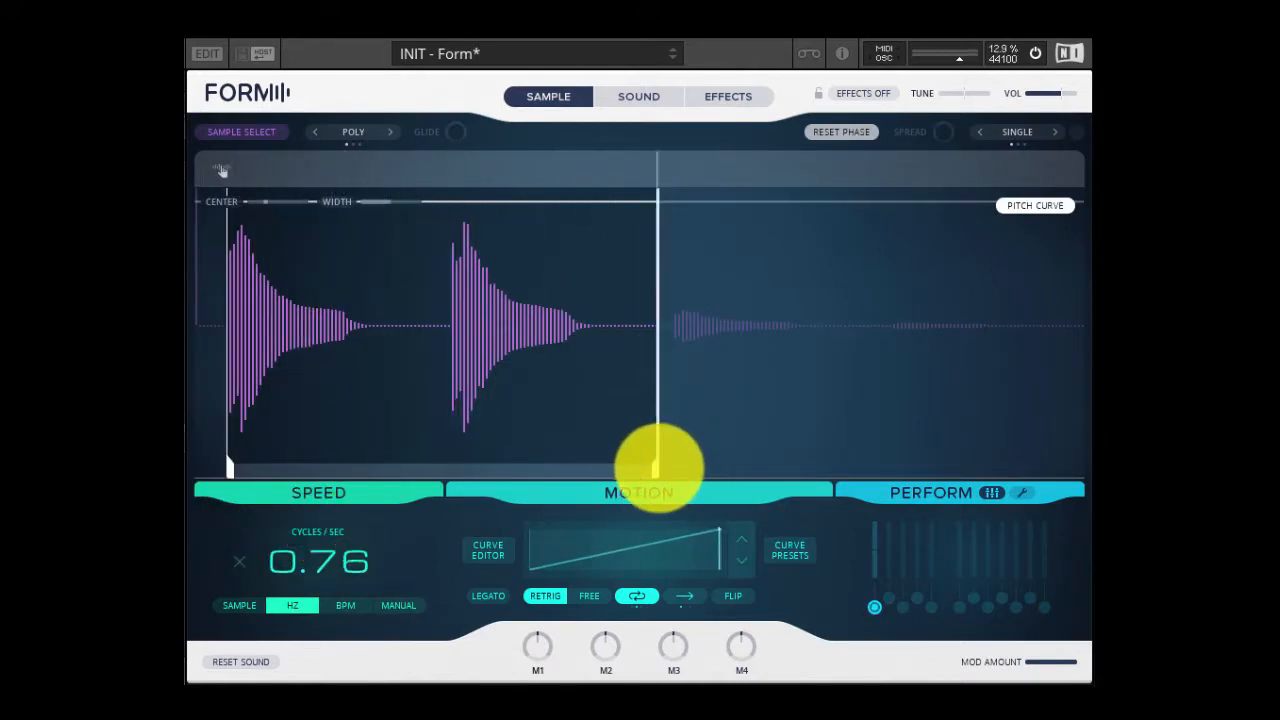
{"action": "left_click_drag", "start_coordinate": [655, 465], "coordinate": [597, 463]}
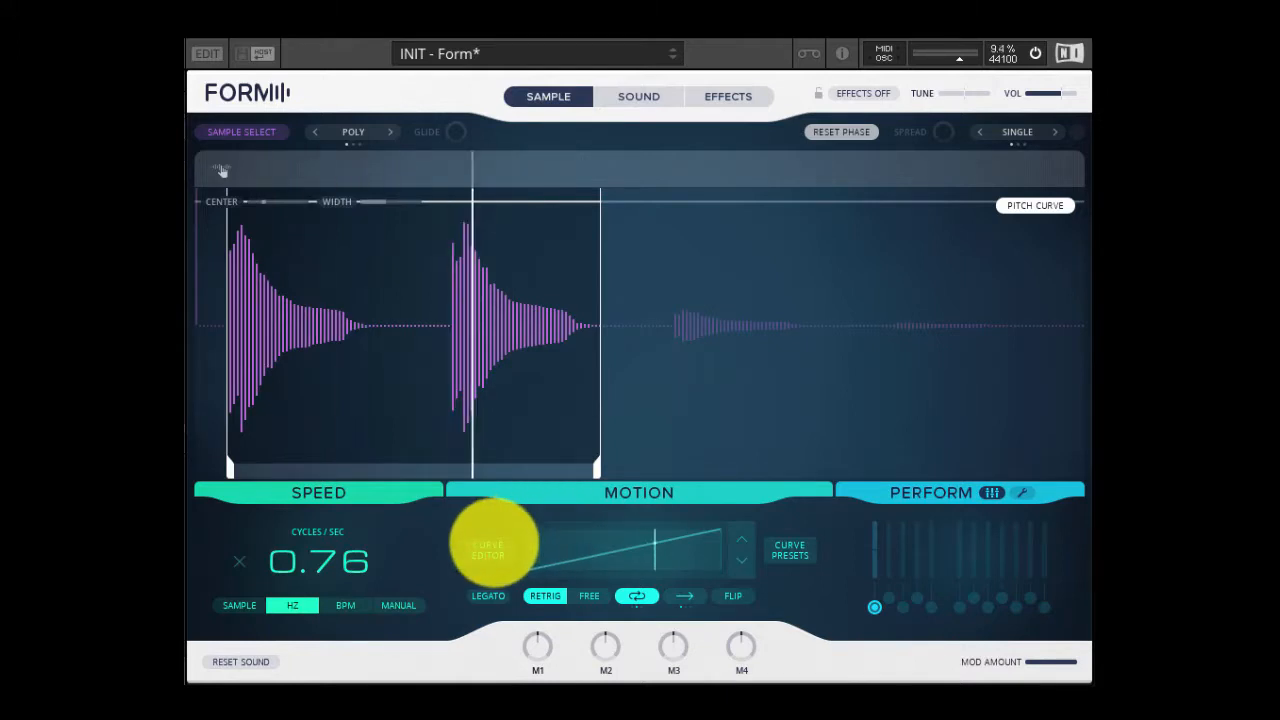
In the curve editor, flip the motion curve to descend and adjust its shape to a gentle bend that is steeper at the start
{"action": "left_click", "coordinate": [489, 549]}
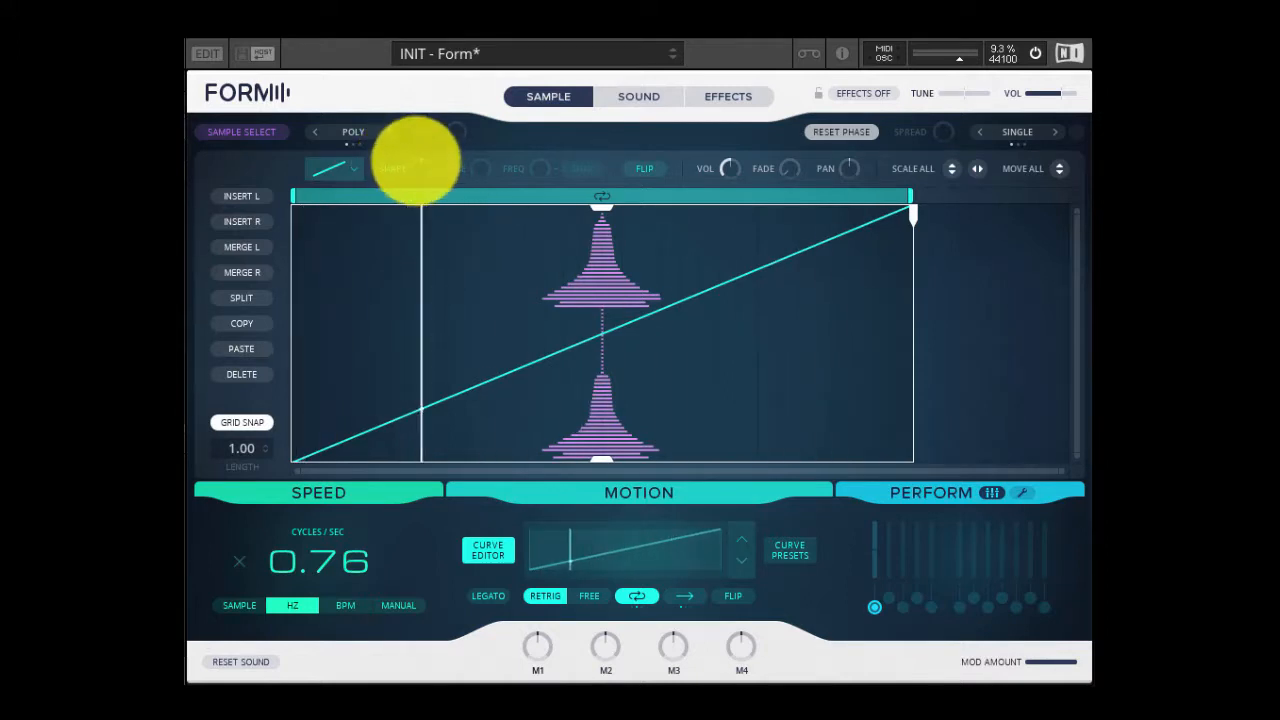
{"action": "left_click_drag", "start_coordinate": [415, 160], "coordinate": [451, 129]}
{"action": "left_click", "coordinate": [650, 169]}
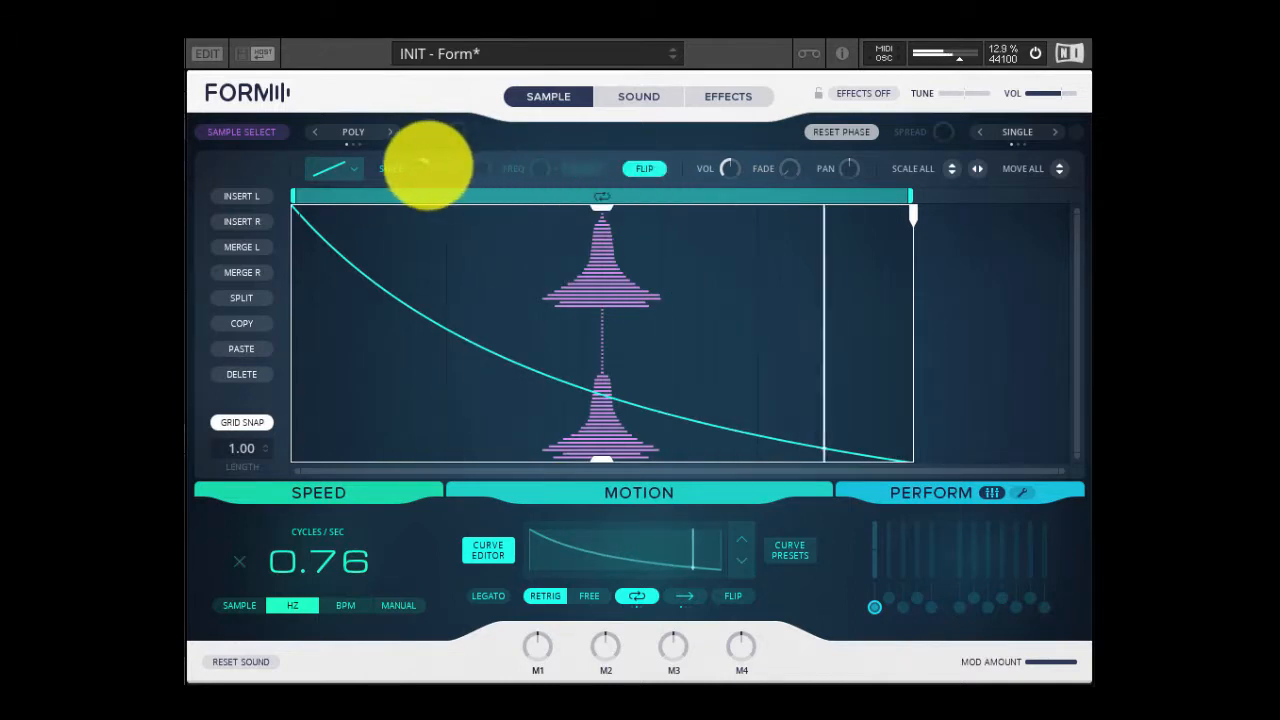
{"action": "left_click_drag", "start_coordinate": [423, 166], "coordinate": [436, 246]}
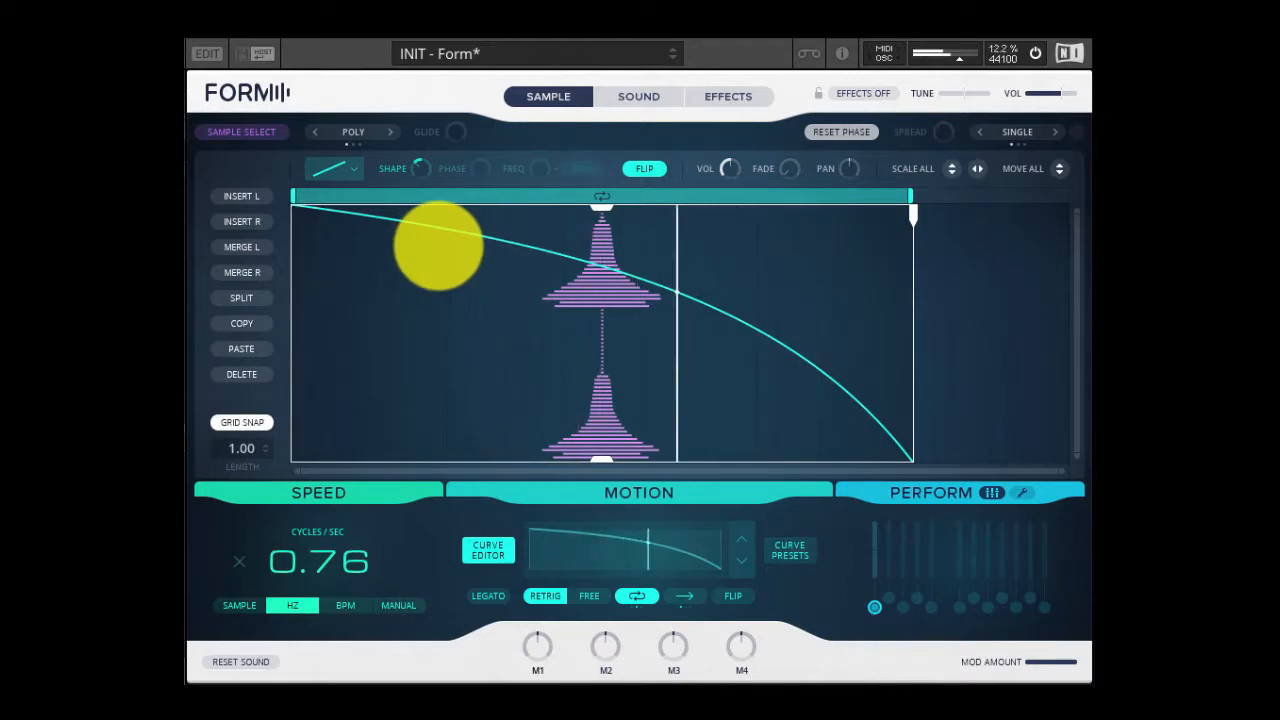
{"action": "left_click_drag", "start_coordinate": [438, 245], "coordinate": [460, 177]}
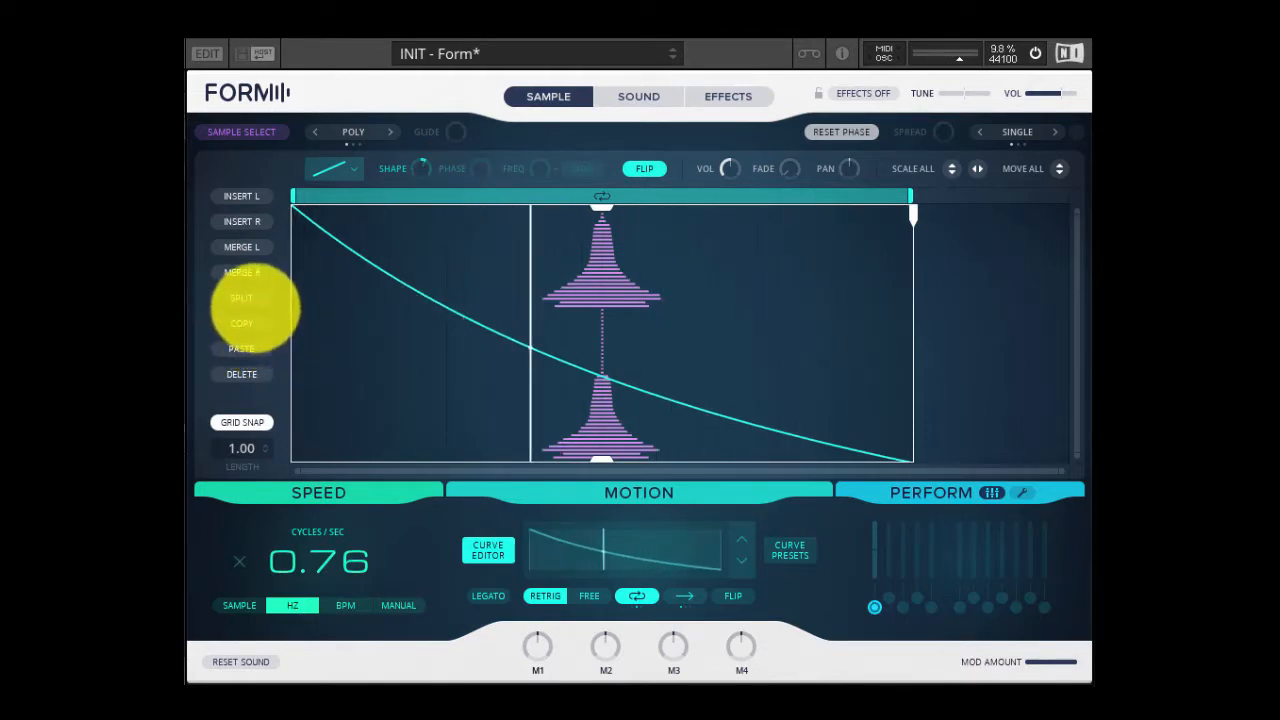
Split the motion curve into two segments and make the second an unflipped, rising sawtooth
{"action": "left_click", "coordinate": [245, 298]}
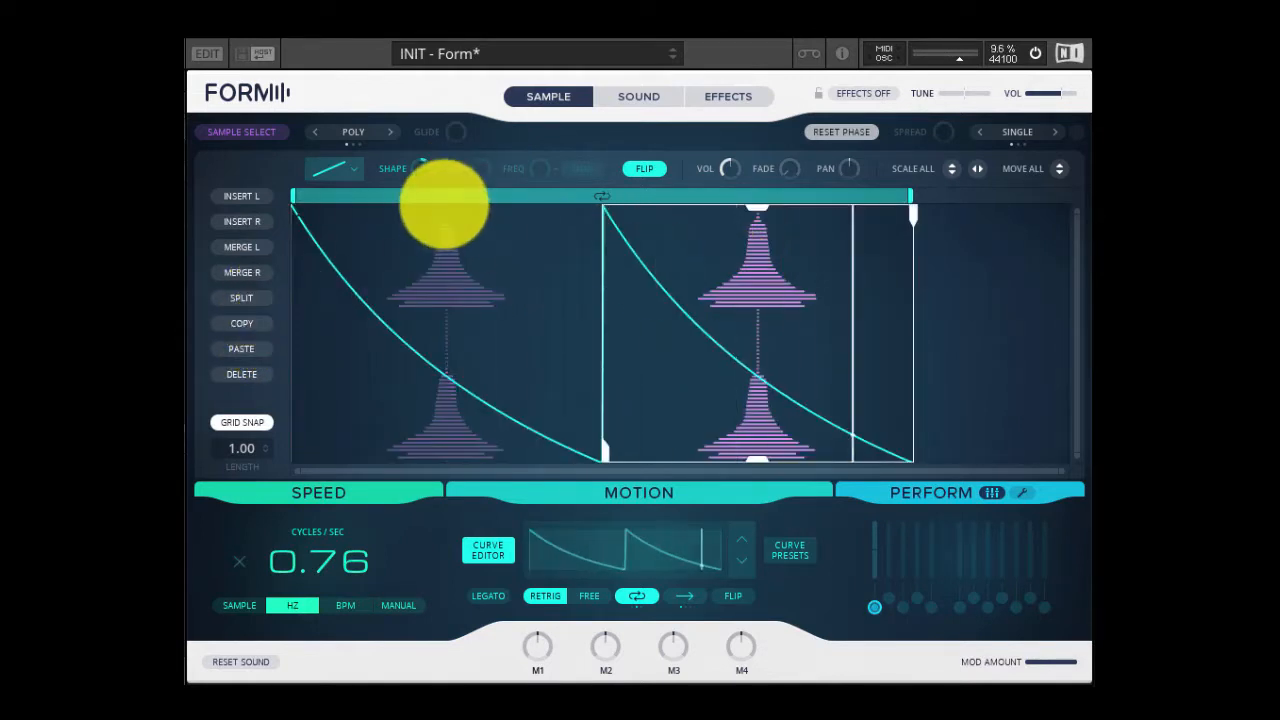
{"action": "left_click", "coordinate": [331, 169]}
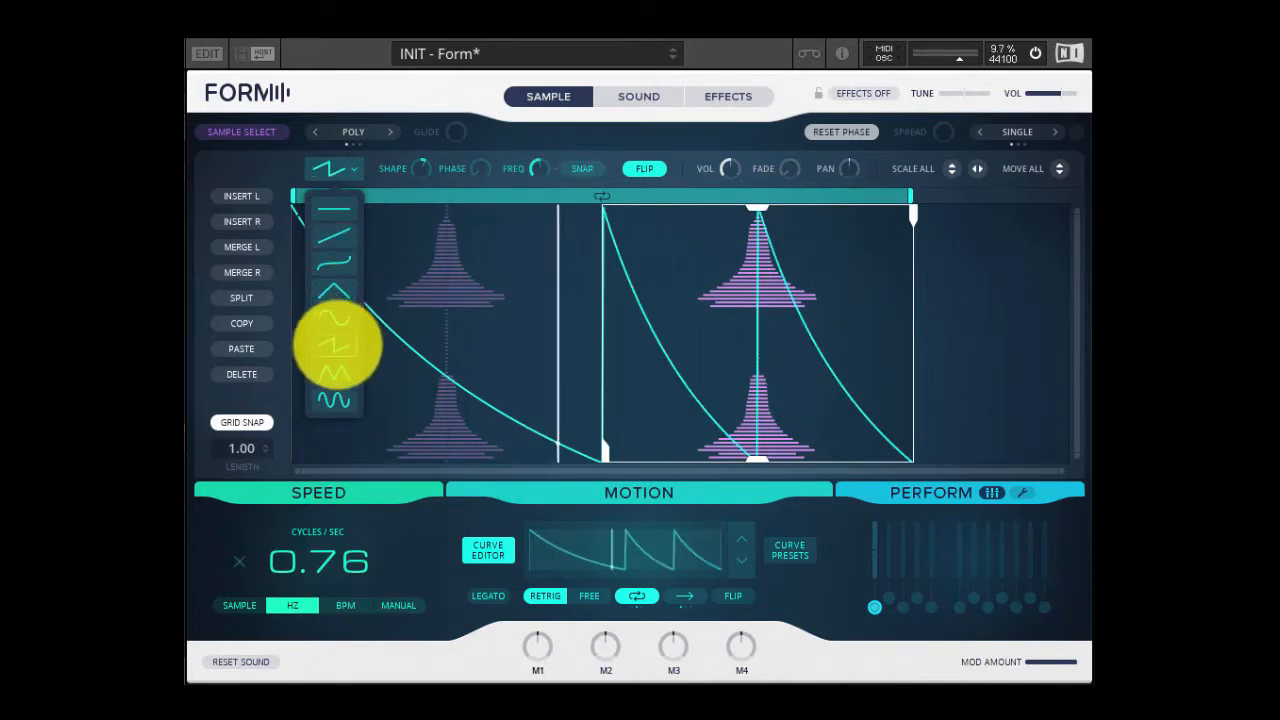
{"action": "left_click", "coordinate": [337, 344]}
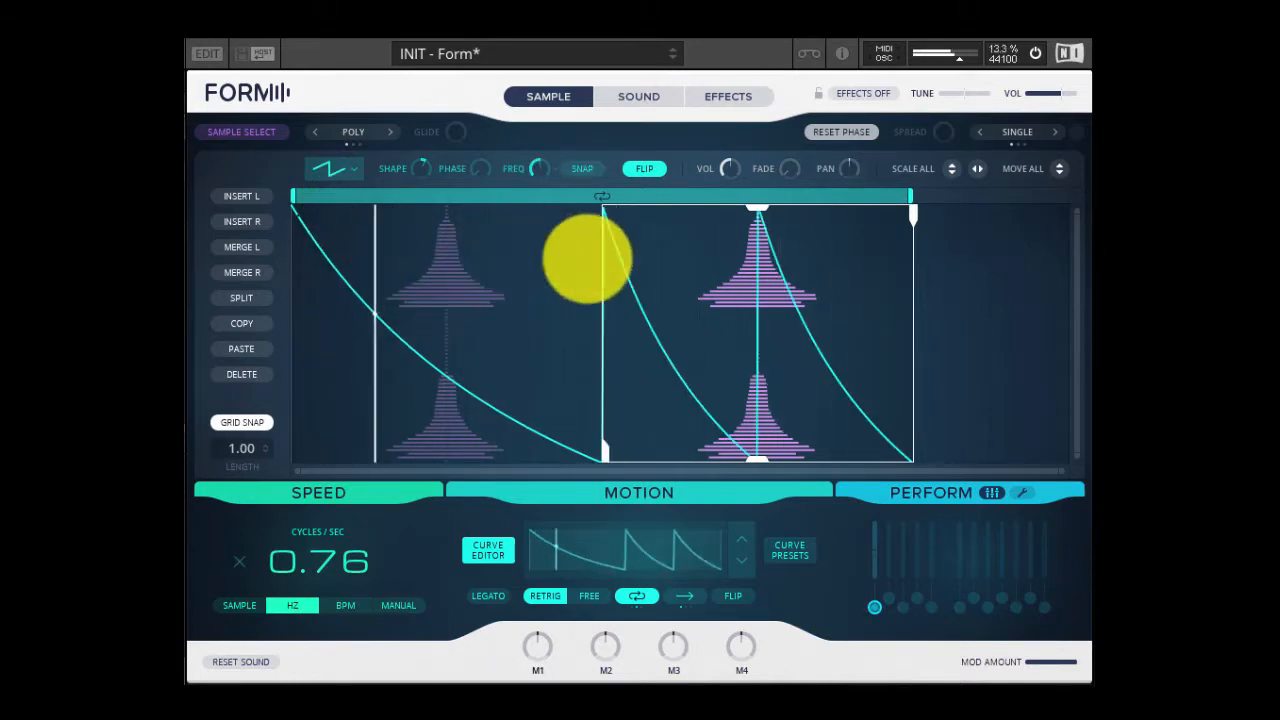
{"action": "left_click", "coordinate": [644, 168]}
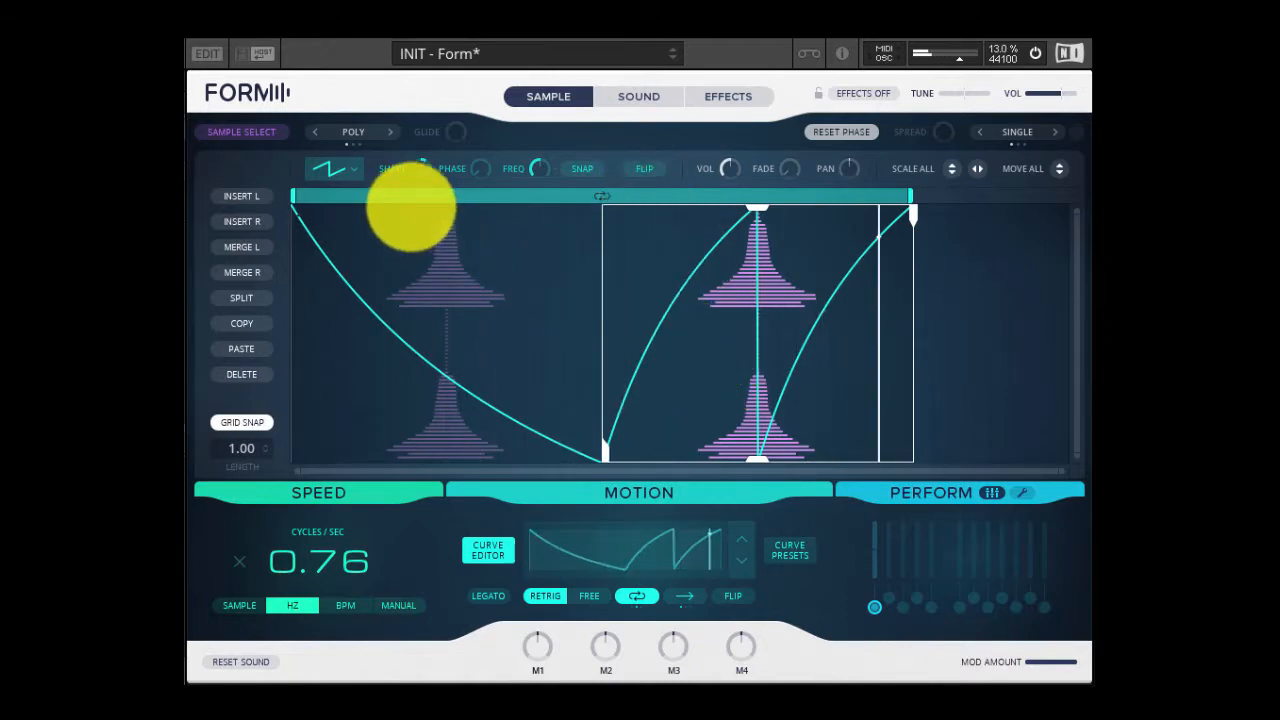
Lower the first curve segment's upper limit so it covers only the sample's first hit, and unflip it to rise
{"action": "left_click", "coordinate": [442, 222]}
{"action": "left_click_drag", "start_coordinate": [442, 222], "coordinate": [477, 394]}
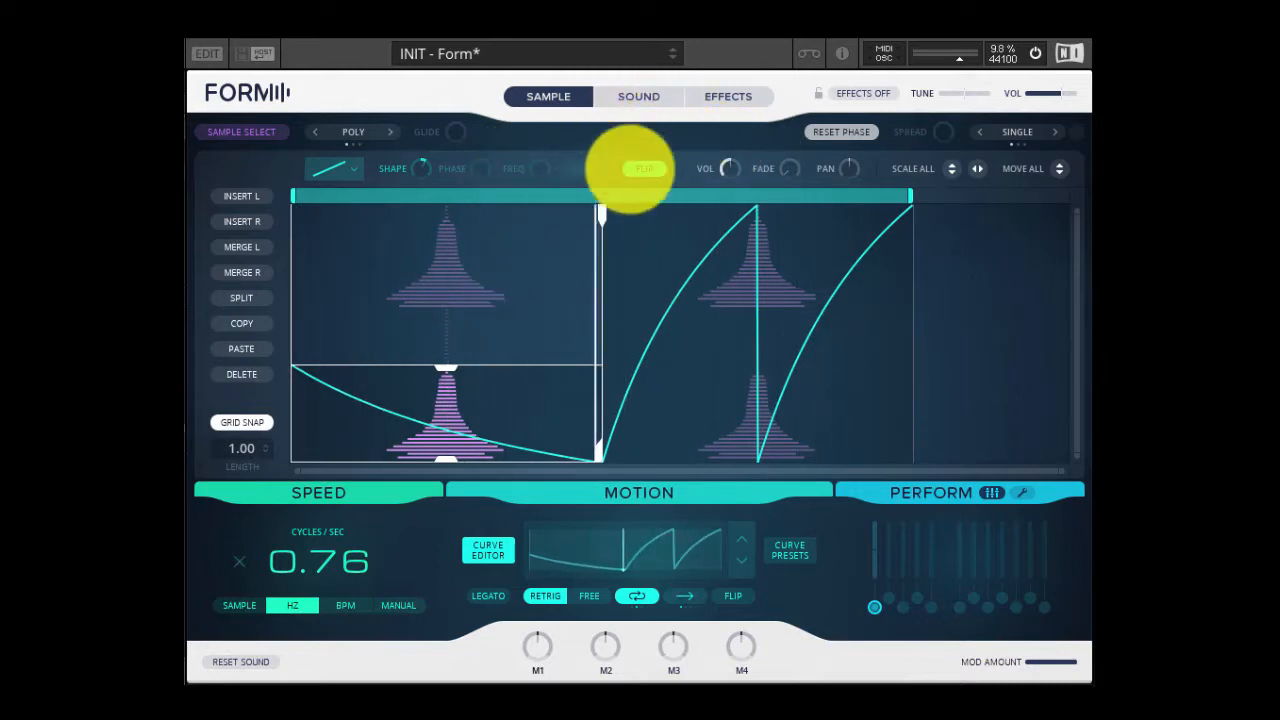
{"action": "left_click", "coordinate": [643, 167]}
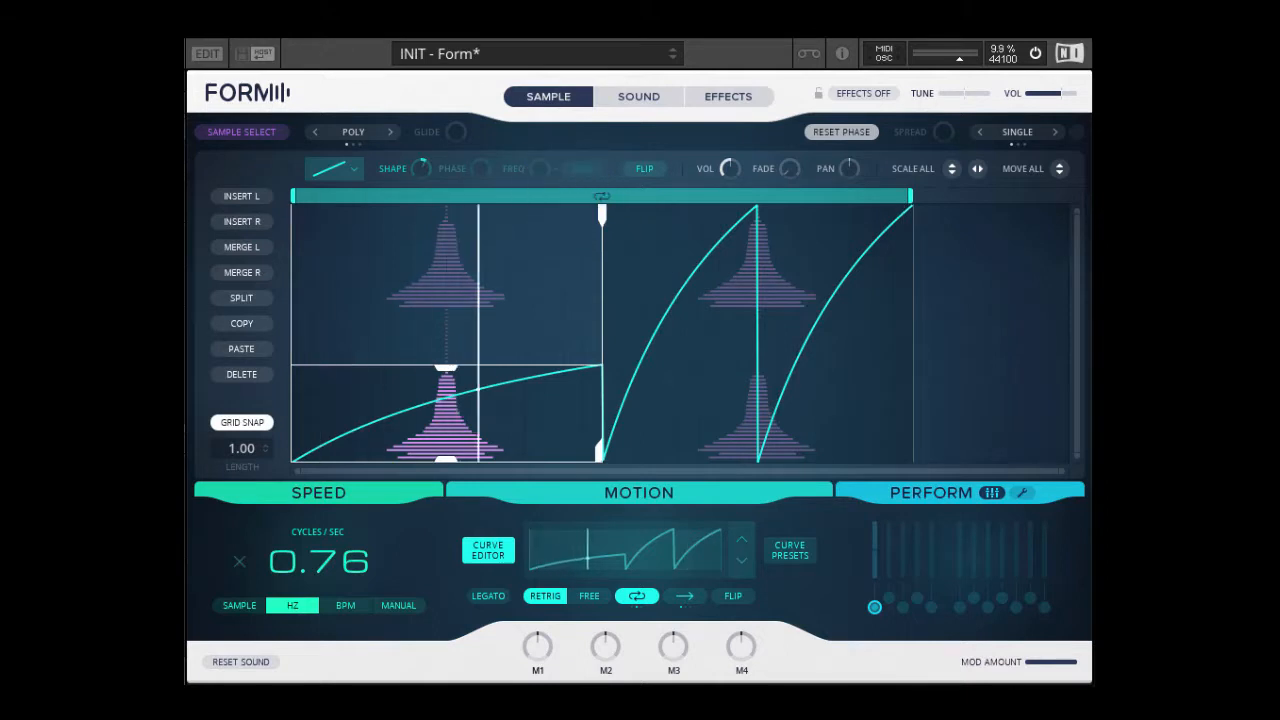
Change the second segment to a sine wave and reduce its frequency to about a quarter cycle
{"action": "left_click", "coordinate": [704, 252]}
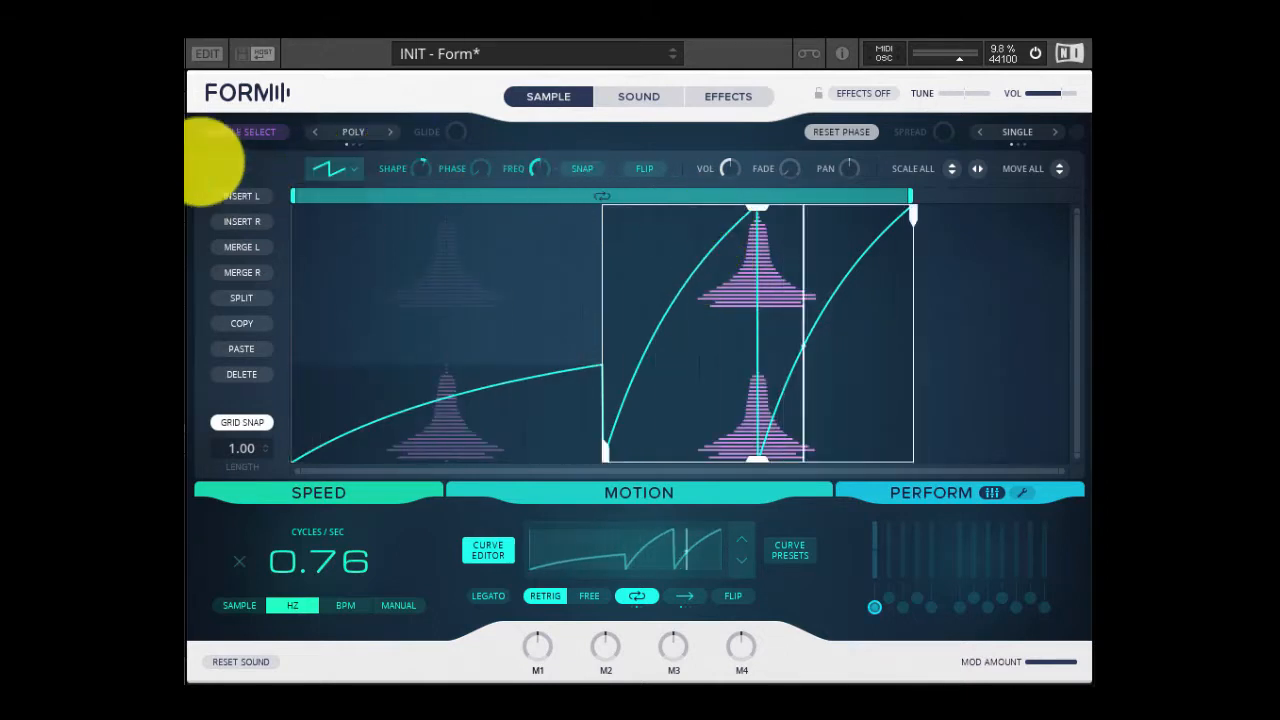
{"action": "left_click", "coordinate": [330, 168]}
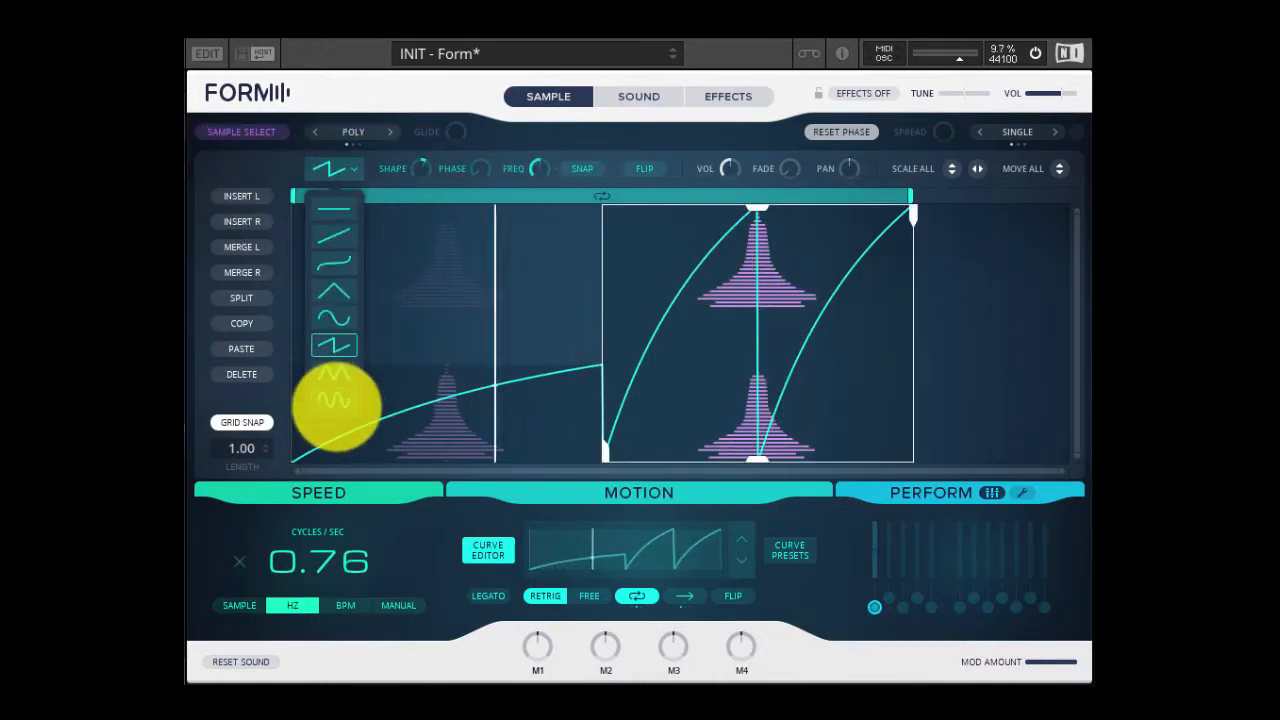
{"action": "left_click", "coordinate": [335, 398]}
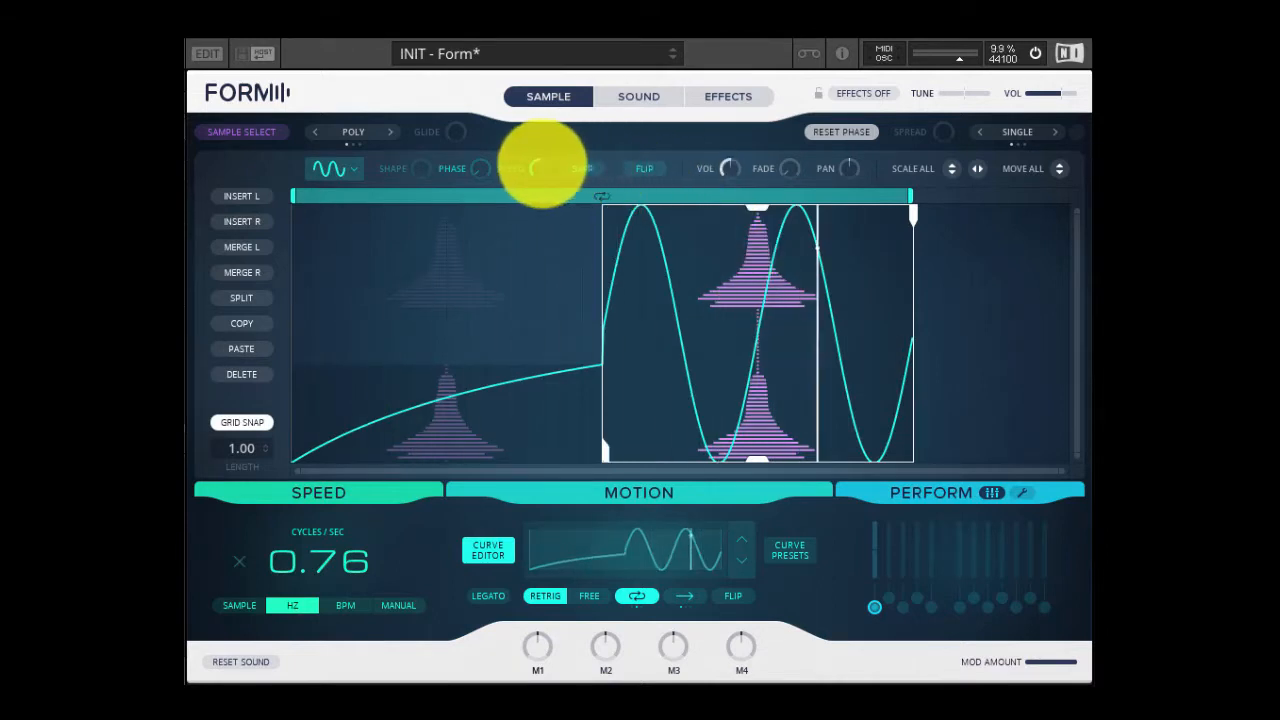
{"action": "left_click_drag", "start_coordinate": [537, 166], "coordinate": [571, 240]}
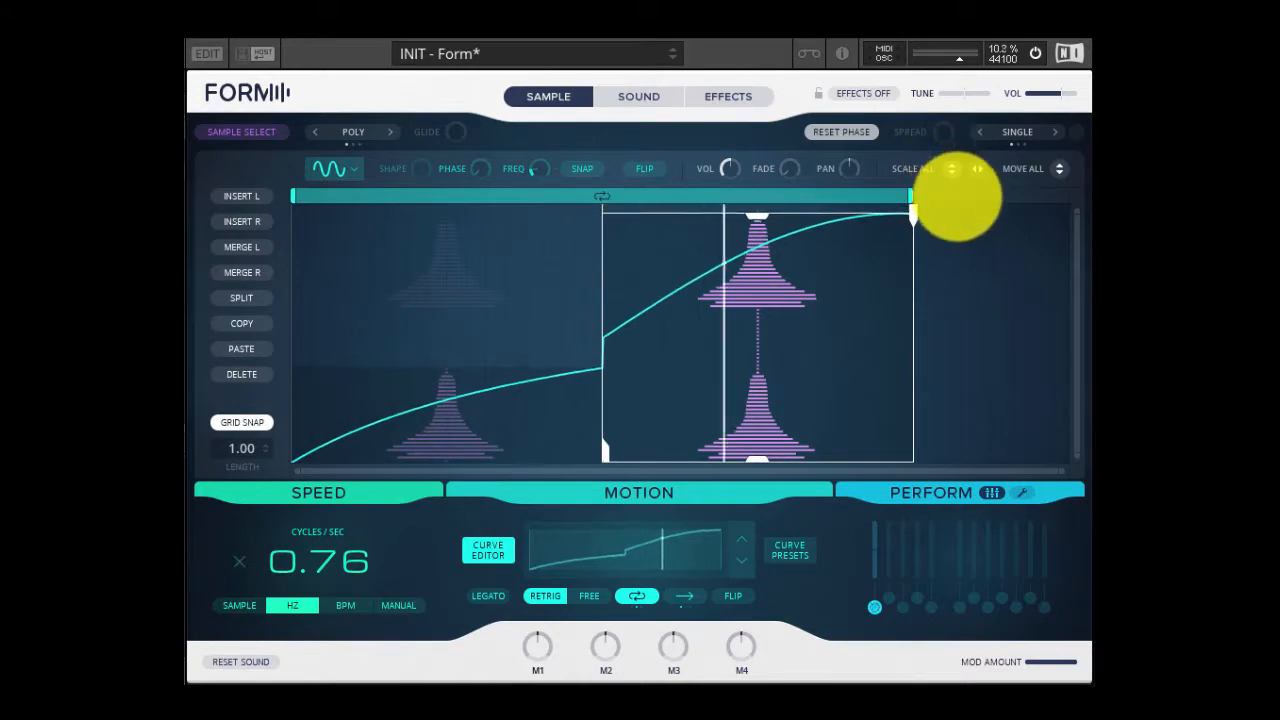
Scale all curve segments down vertically and set the curve editor's length value to 0.93
{"action": "left_click_drag", "start_coordinate": [951, 169], "coordinate": [900, 183]}
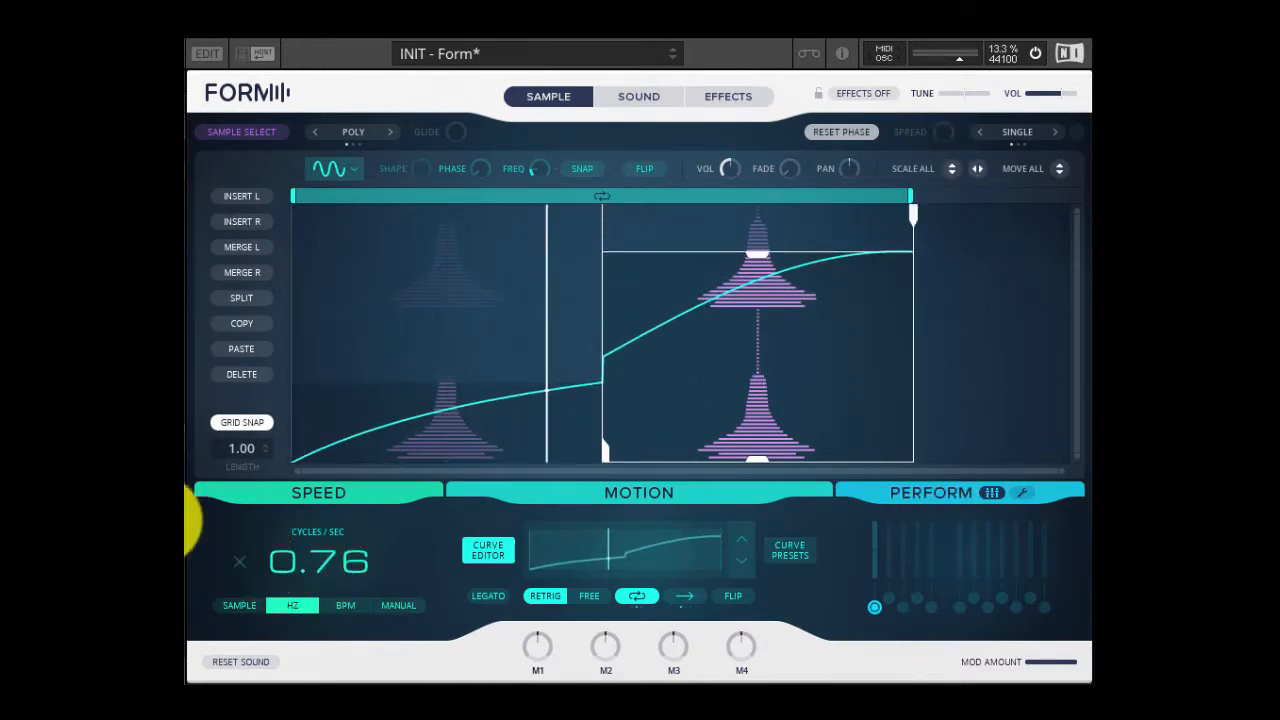
{"action": "mouse_move", "coordinate": [223, 457]}
{"action": "left_mouse_down"}
{"action": "mouse_move", "coordinate": [240, 605]}
{"action": "mouse_move", "coordinate": [238, 182]}
{"action": "mouse_move", "coordinate": [223, 523]}
{"action": "mouse_move", "coordinate": [231, 478]}
{"action": "left_mouse_up"}
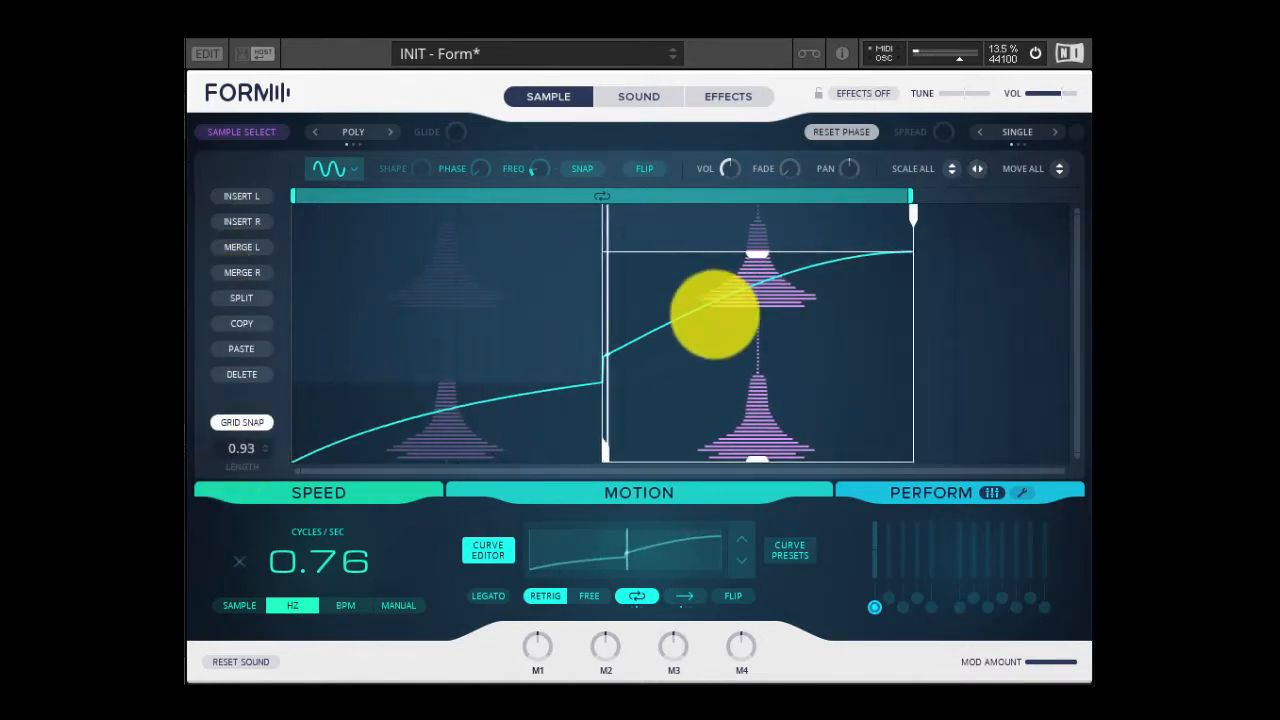
Limit the loop to the first segment and shift that segment slightly up in the sample
{"action": "left_click_drag", "start_coordinate": [911, 196], "coordinate": [609, 212]}
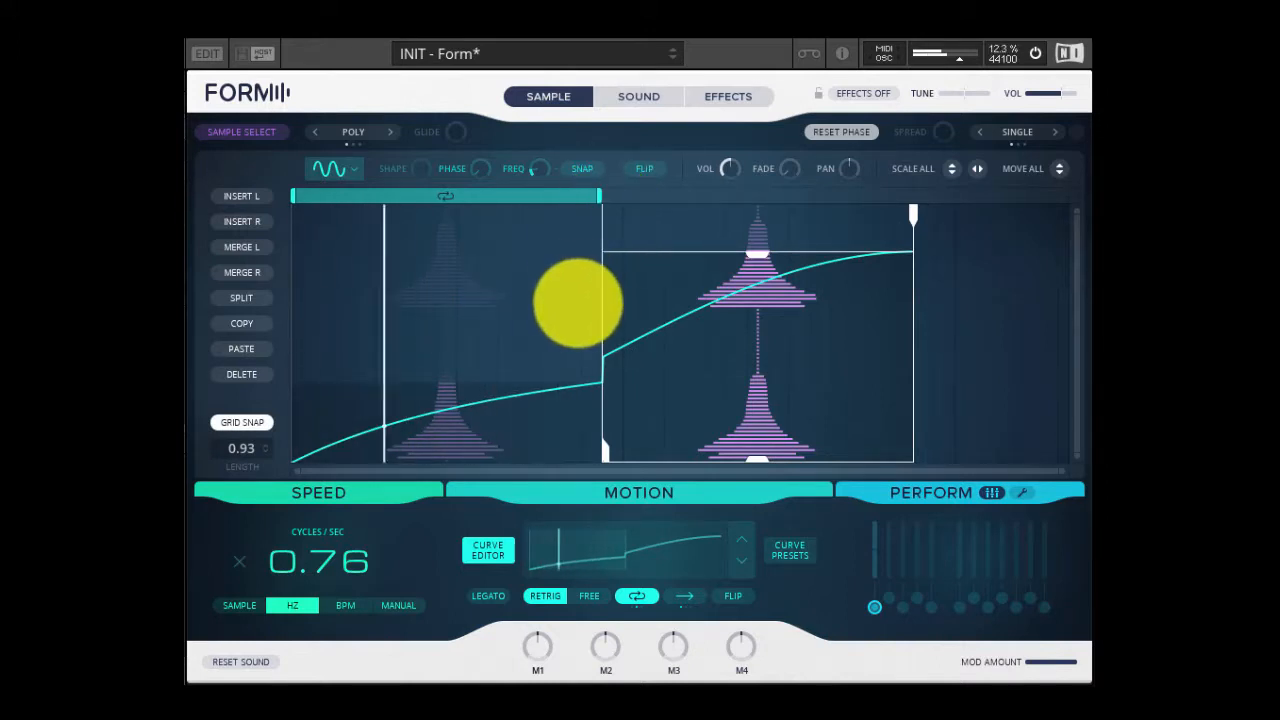
{"action": "left_click", "coordinate": [540, 380]}
{"action": "mouse_move", "coordinate": [540, 380]}
{"action": "left_mouse_down"}
{"action": "mouse_move", "coordinate": [526, 214]}
{"action": "mouse_move", "coordinate": [543, 381]}
{"action": "left_mouse_up"}
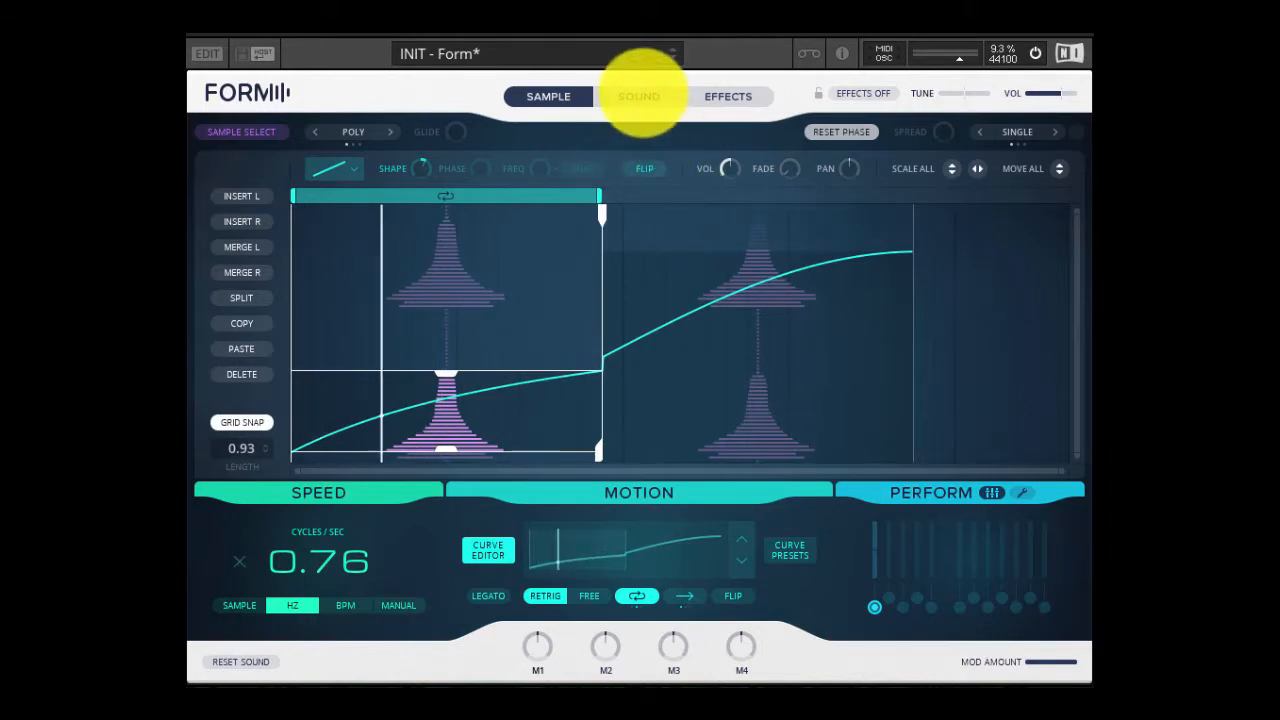
On the Sound page, switch the Perform section to its key layout and select the first black-key slot
{"action": "left_click", "coordinate": [640, 96]}
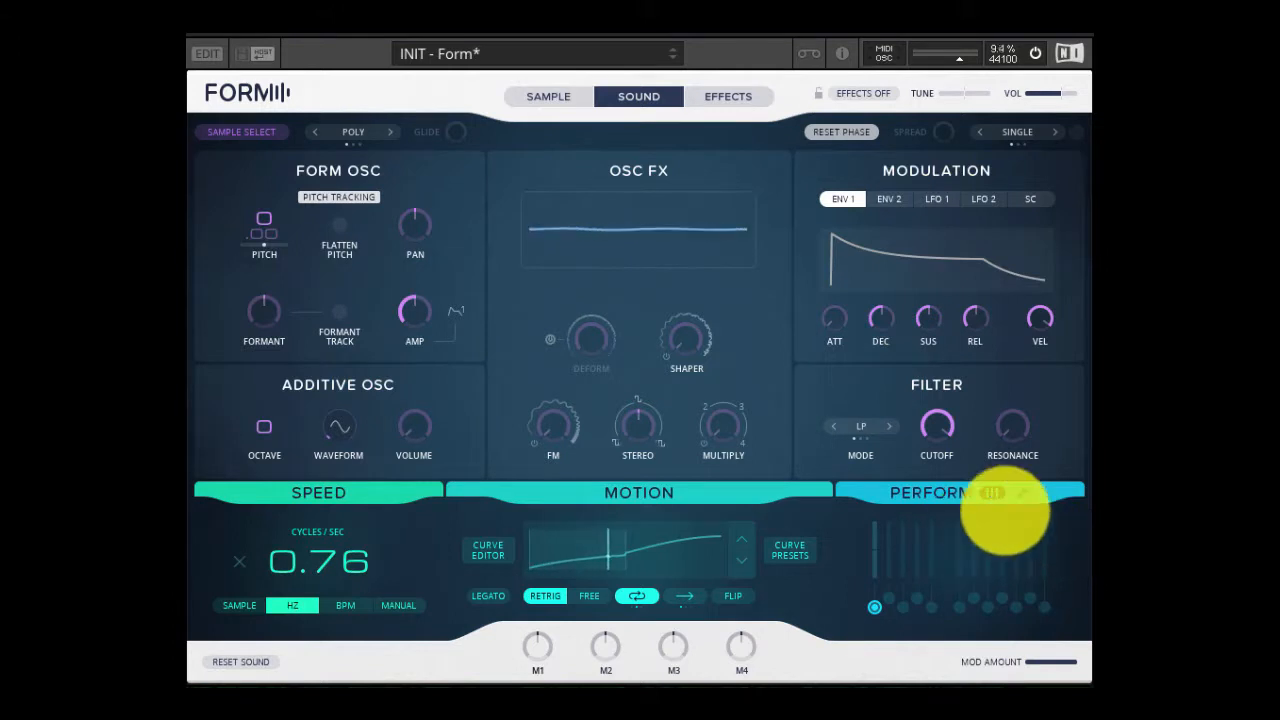
{"action": "left_click", "coordinate": [970, 497]}
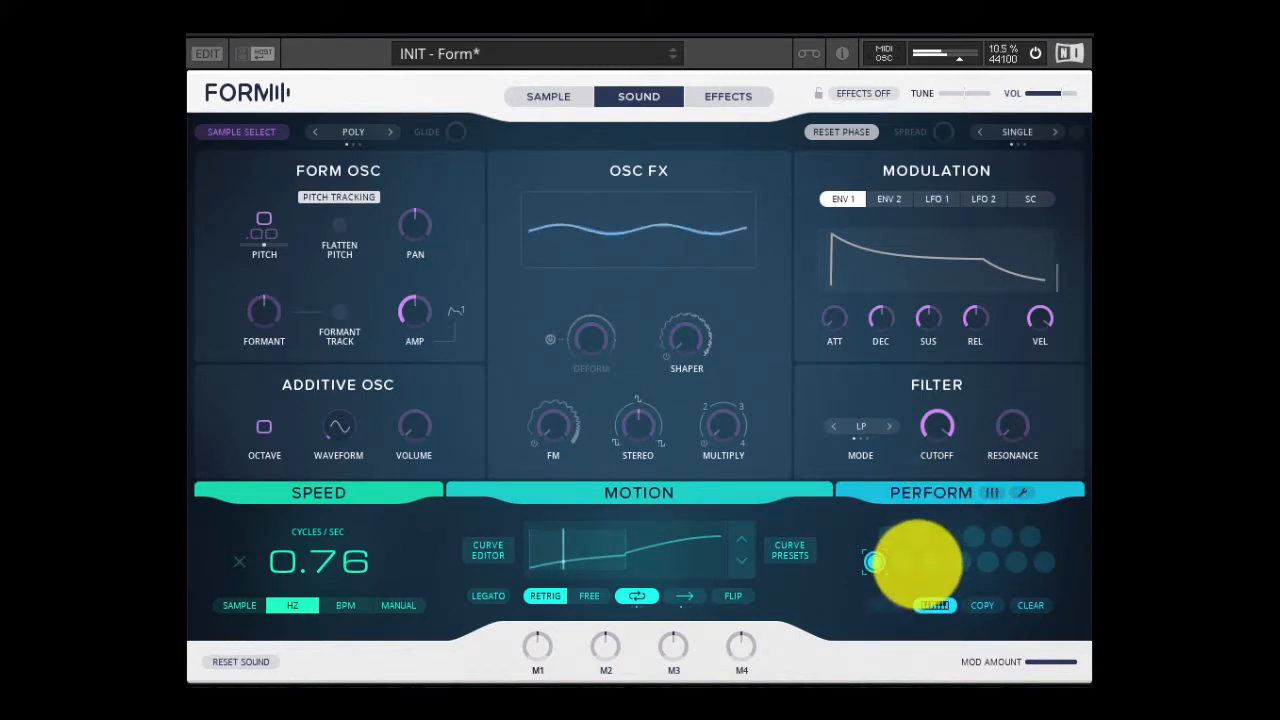
{"action": "left_click", "coordinate": [888, 537]}
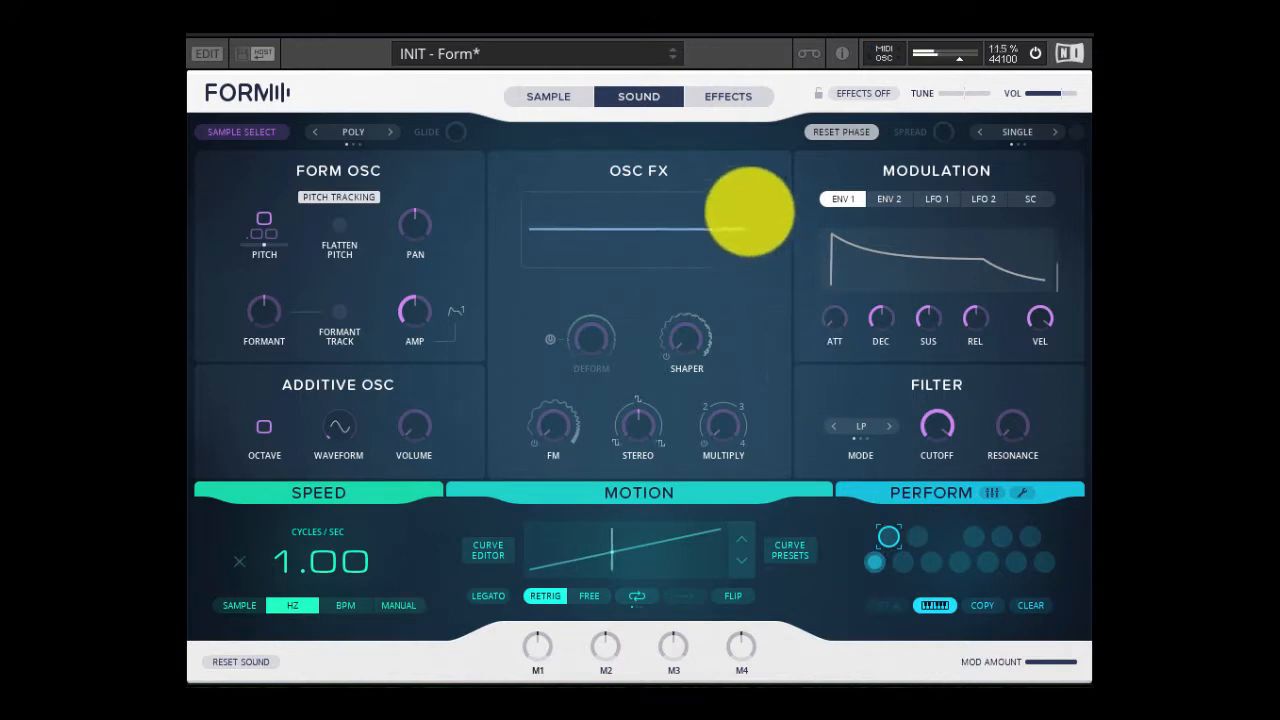
Shorten this slot's sample range to end just past the second hit and return to the Sound page
{"action": "left_click", "coordinate": [550, 96]}
{"action": "left_click_drag", "start_coordinate": [1078, 467], "coordinate": [605, 413]}
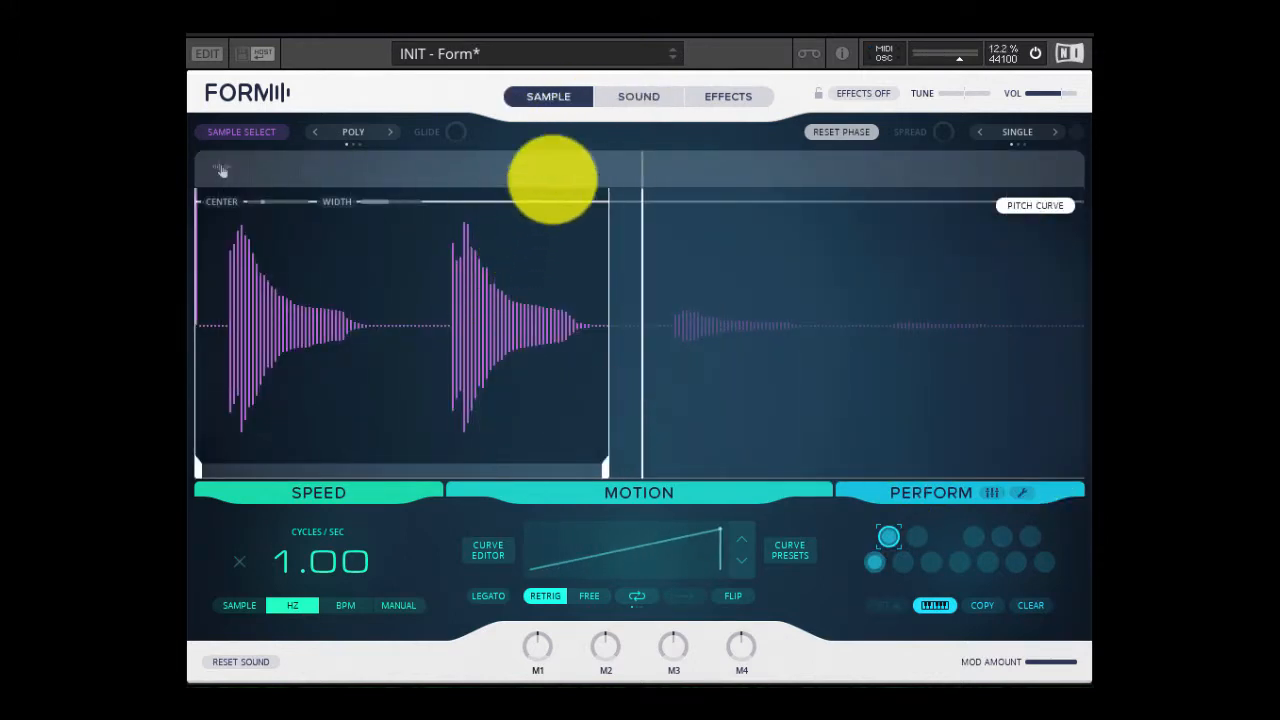
{"action": "left_click", "coordinate": [616, 92]}
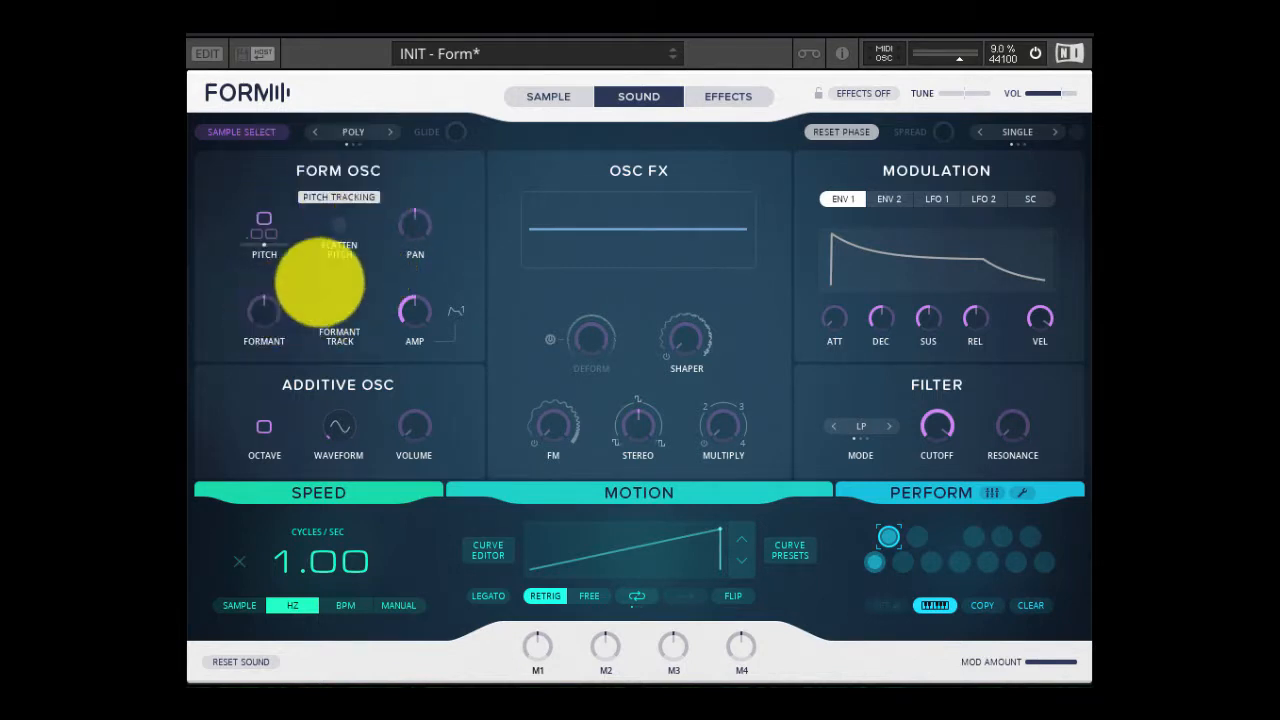
Try out the Form oscillator's pitch, formant, formant tracking and pan controls, returning them to their defaults
{"action": "left_click_drag", "start_coordinate": [266, 205], "coordinate": [290, 195]}
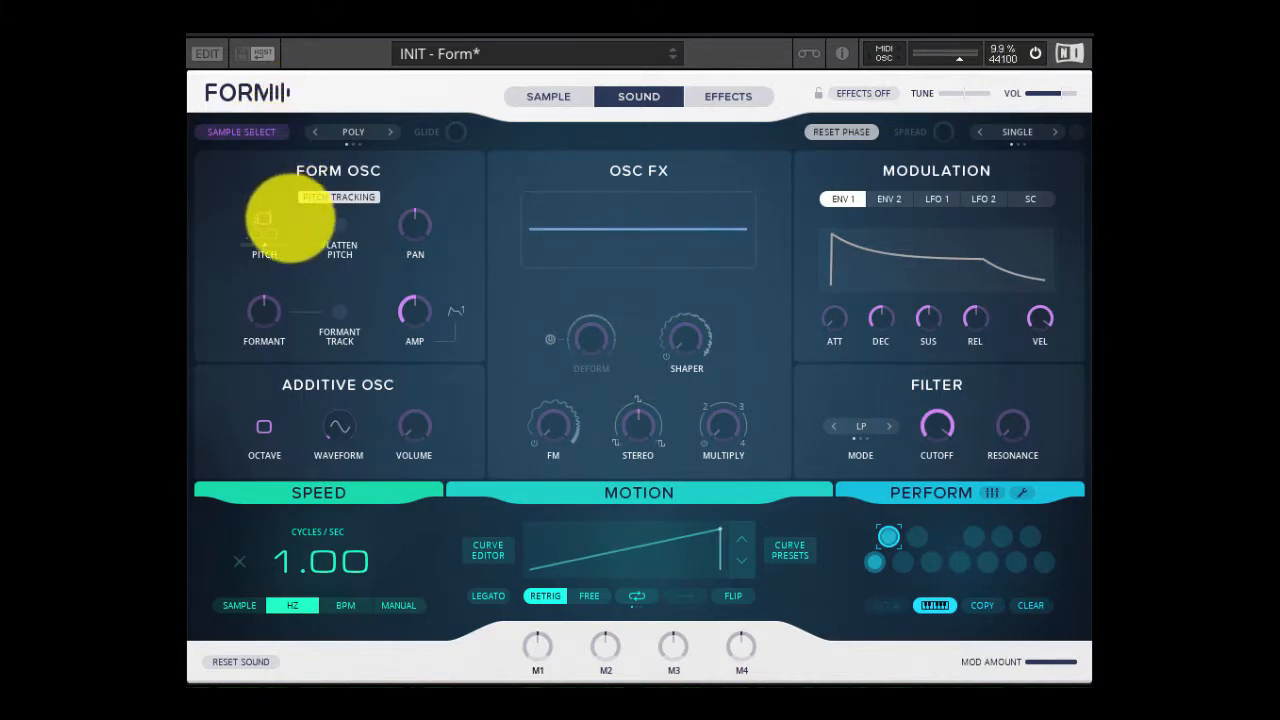
{"action": "left_click_drag", "start_coordinate": [272, 312], "coordinate": [323, 414]}
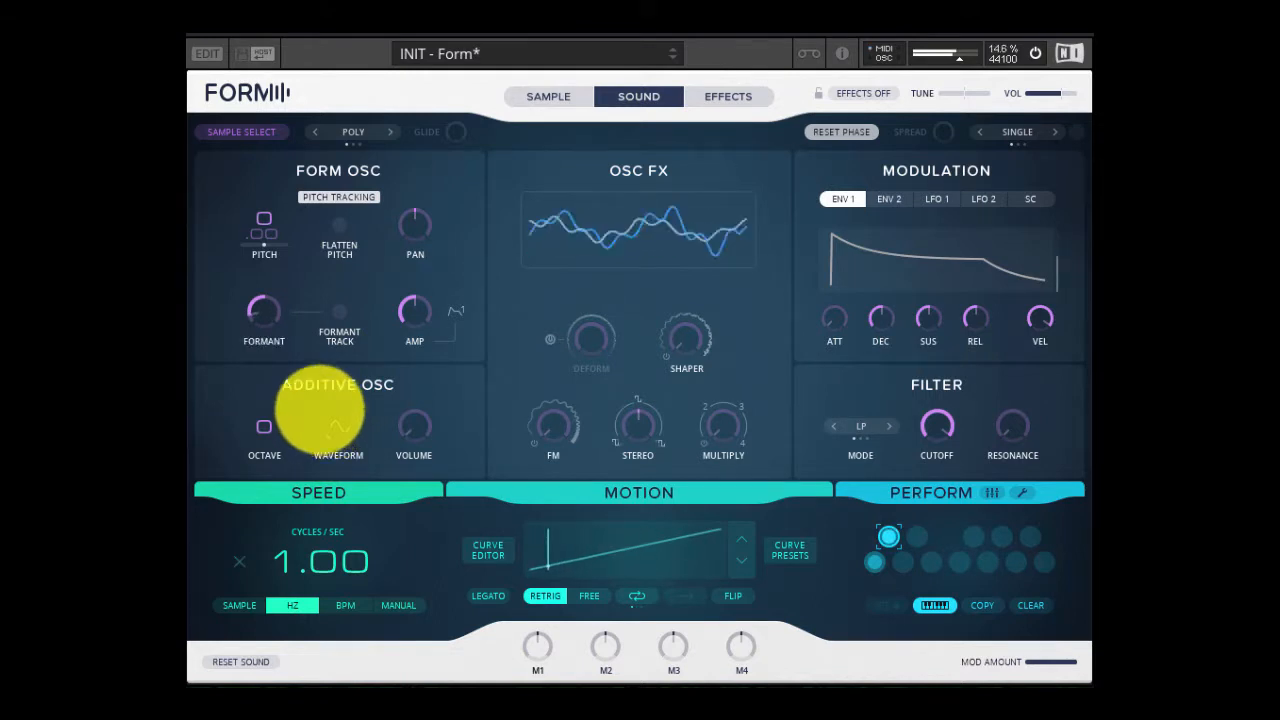
{"action": "left_click_drag", "start_coordinate": [264, 298], "coordinate": [335, 315]}
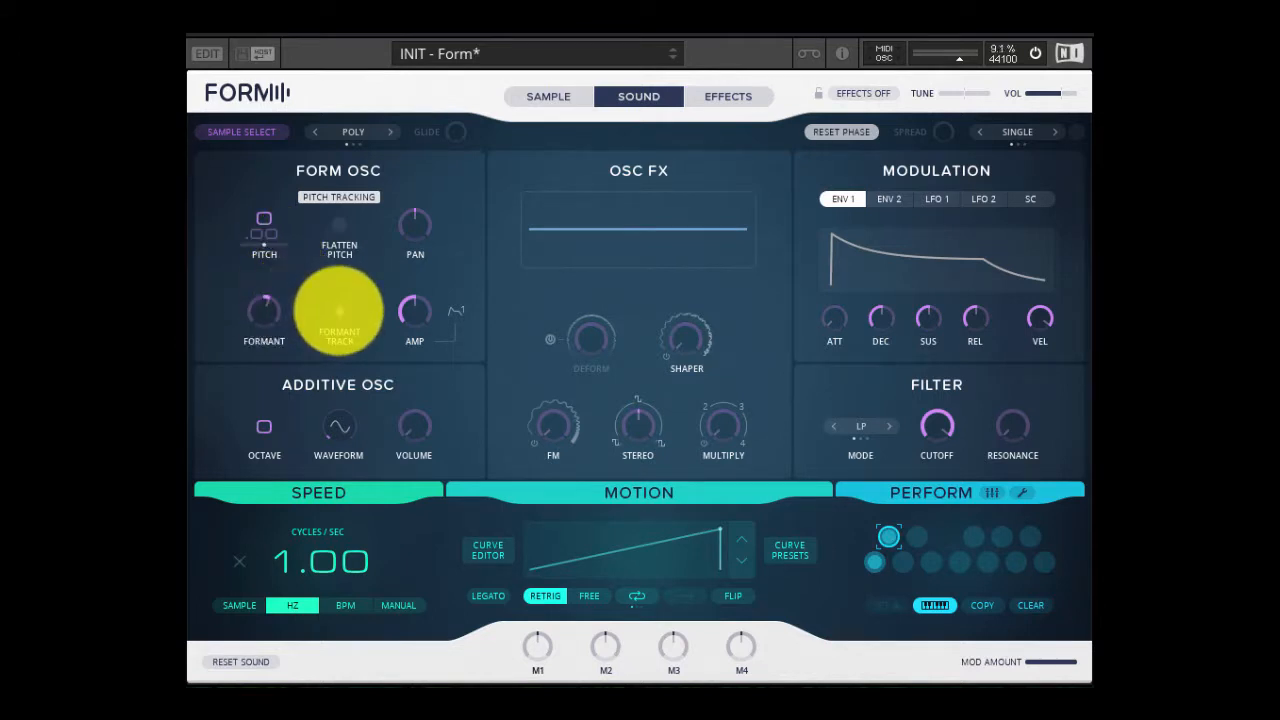
{"action": "mouse_move", "coordinate": [264, 298]}
{"action": "left_mouse_down"}
{"action": "mouse_move", "coordinate": [266, 234]}
{"action": "mouse_move", "coordinate": [306, 377]}
{"action": "mouse_move", "coordinate": [286, 443]}
{"action": "mouse_move", "coordinate": [298, 415]}
{"action": "left_mouse_up"}
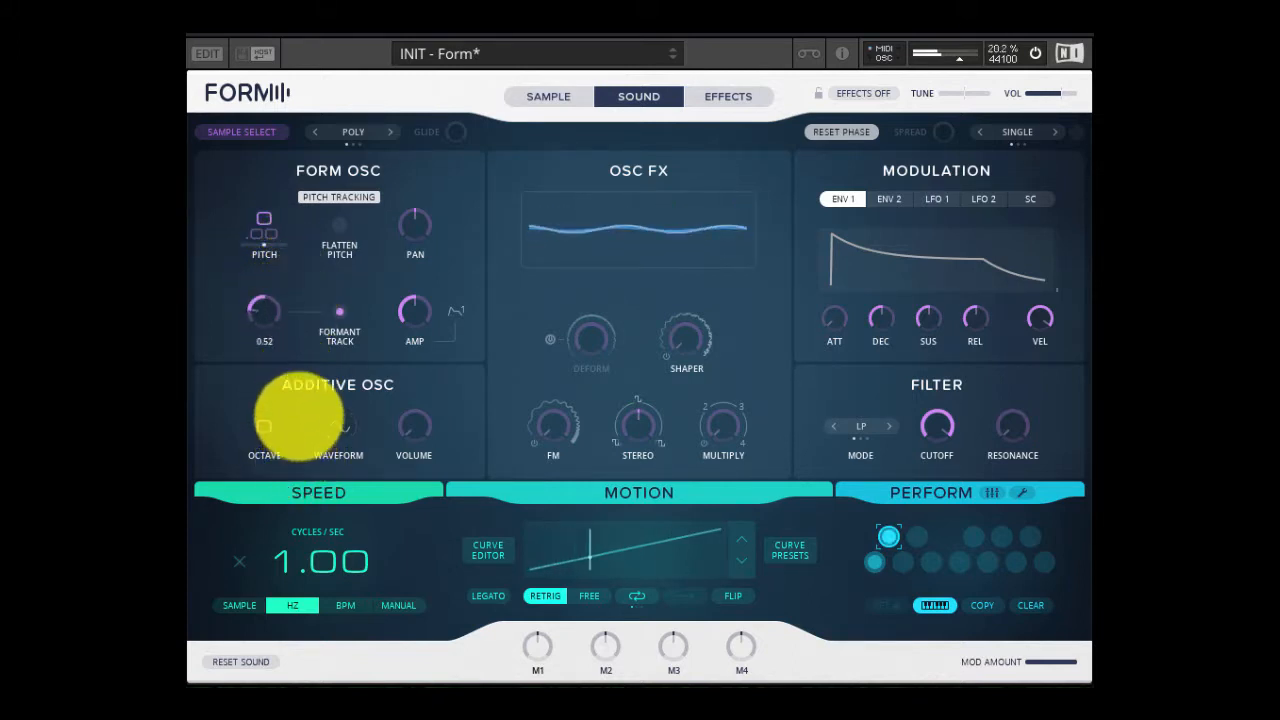
{"action": "double_click", "coordinate": [264, 311]}
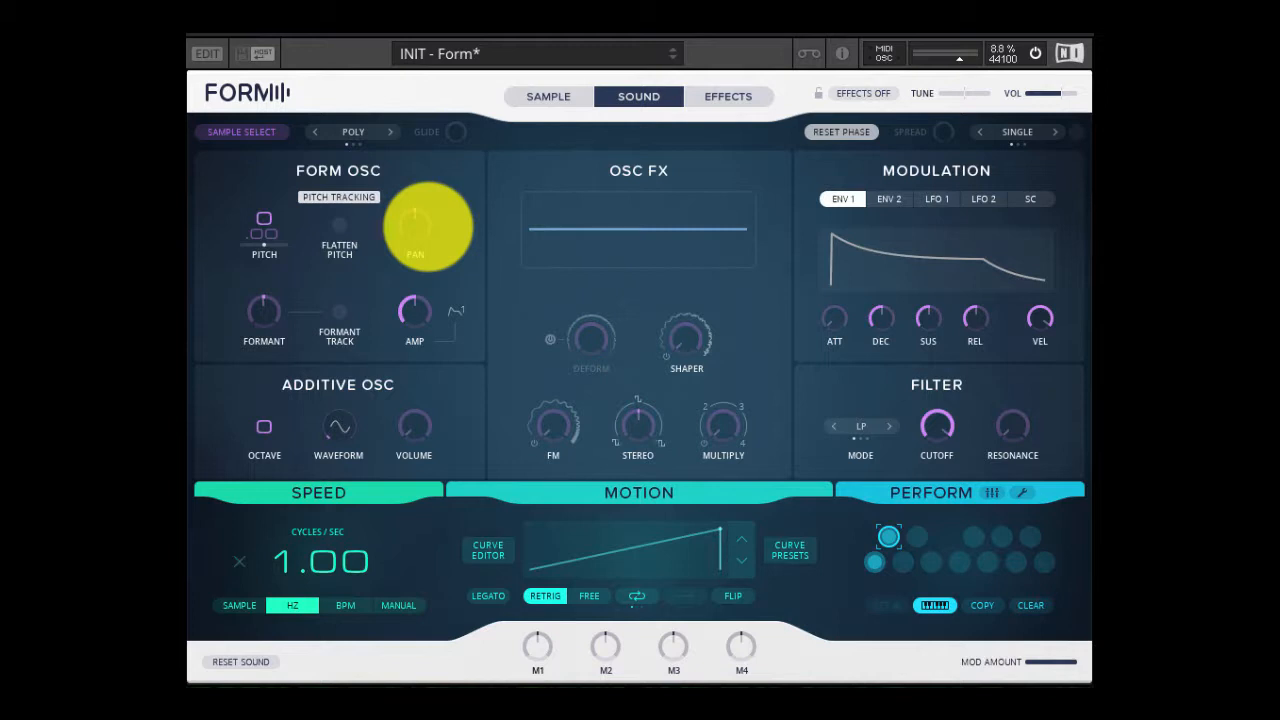
{"action": "mouse_move", "coordinate": [414, 234]}
{"action": "left_mouse_down"}
{"action": "mouse_move", "coordinate": [434, 366]}
{"action": "mouse_move", "coordinate": [434, 237]}
{"action": "mouse_move", "coordinate": [409, 194]}
{"action": "mouse_move", "coordinate": [417, 251]}
{"action": "mouse_move", "coordinate": [393, 200]}
{"action": "mouse_move", "coordinate": [428, 222]}
{"action": "left_mouse_up"}
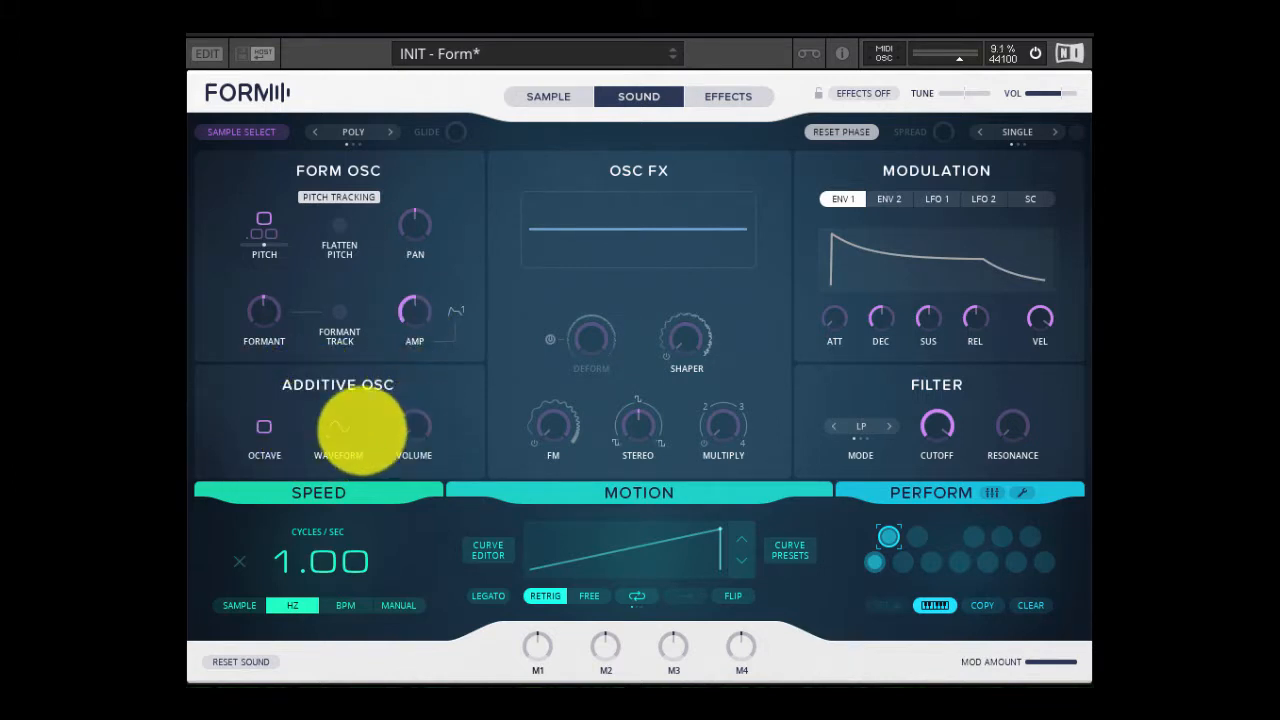
Raise the additive oscillator's volume to about half with a square waveform, trying its octave at +12 before restoring the default octave
{"action": "left_click_drag", "start_coordinate": [418, 429], "coordinate": [432, 313]}
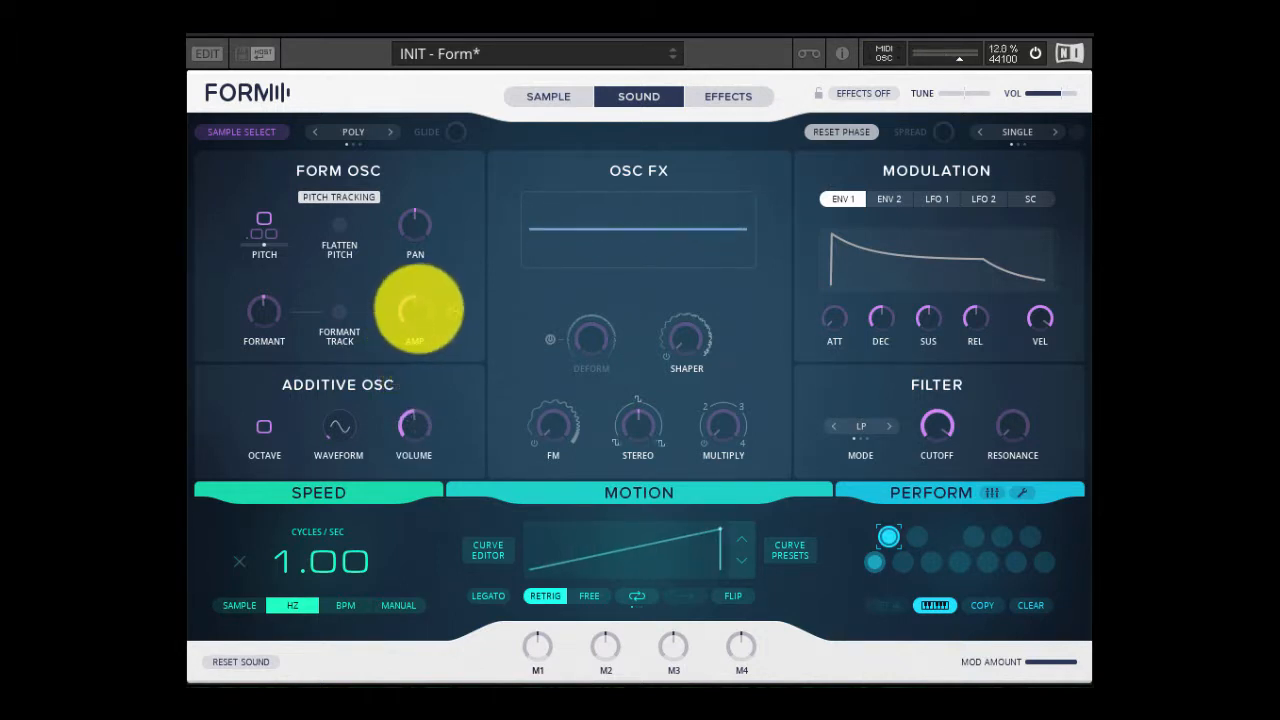
{"action": "left_click_drag", "start_coordinate": [328, 438], "coordinate": [345, 175]}
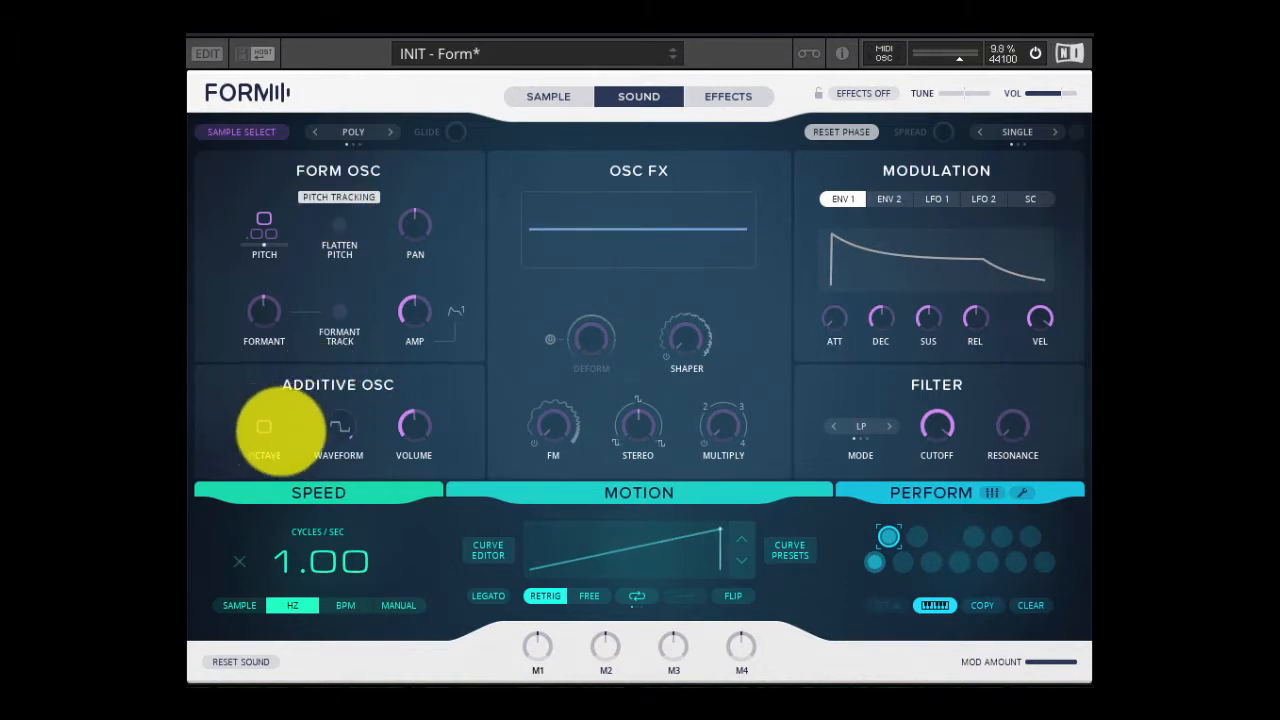
{"action": "left_click_drag", "start_coordinate": [271, 426], "coordinate": [285, 418]}
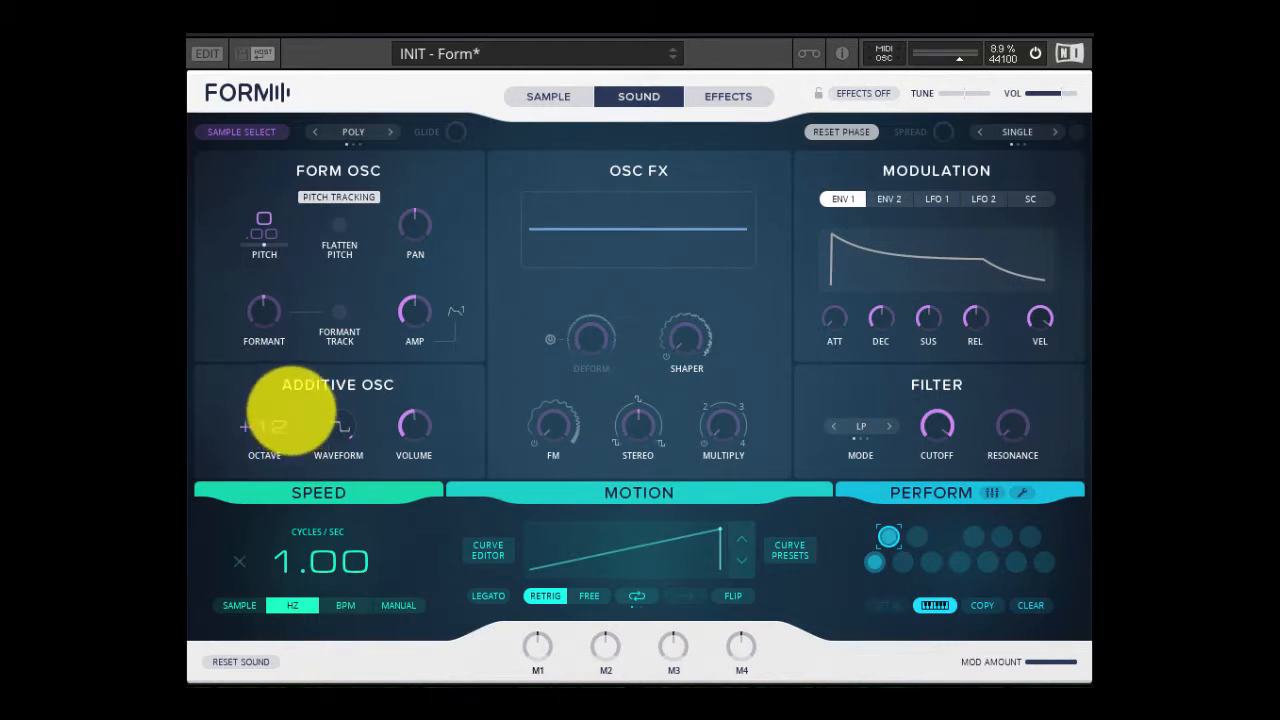
{"action": "left_click_drag", "start_coordinate": [297, 395], "coordinate": [296, 492]}
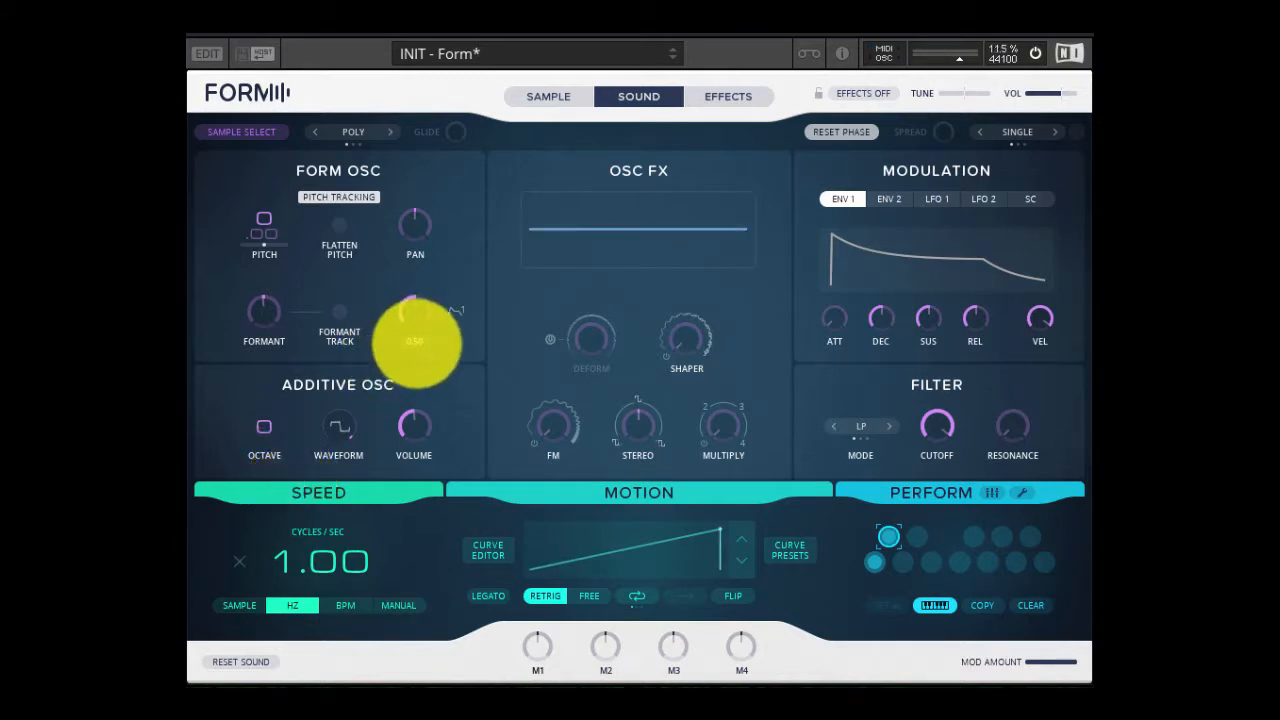
Enable forward looping for the motion and apply the gentle arch curve preset from the third row
{"action": "left_click", "coordinate": [635, 595]}
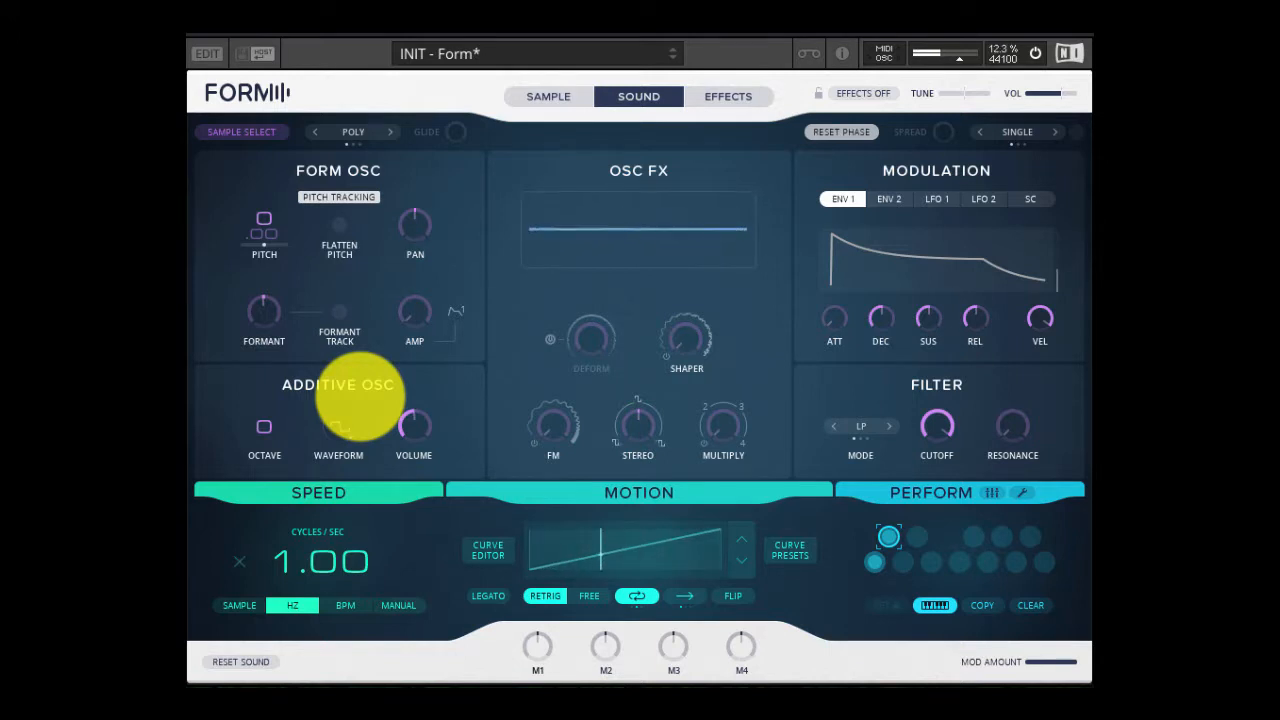
{"action": "left_click", "coordinate": [788, 550]}
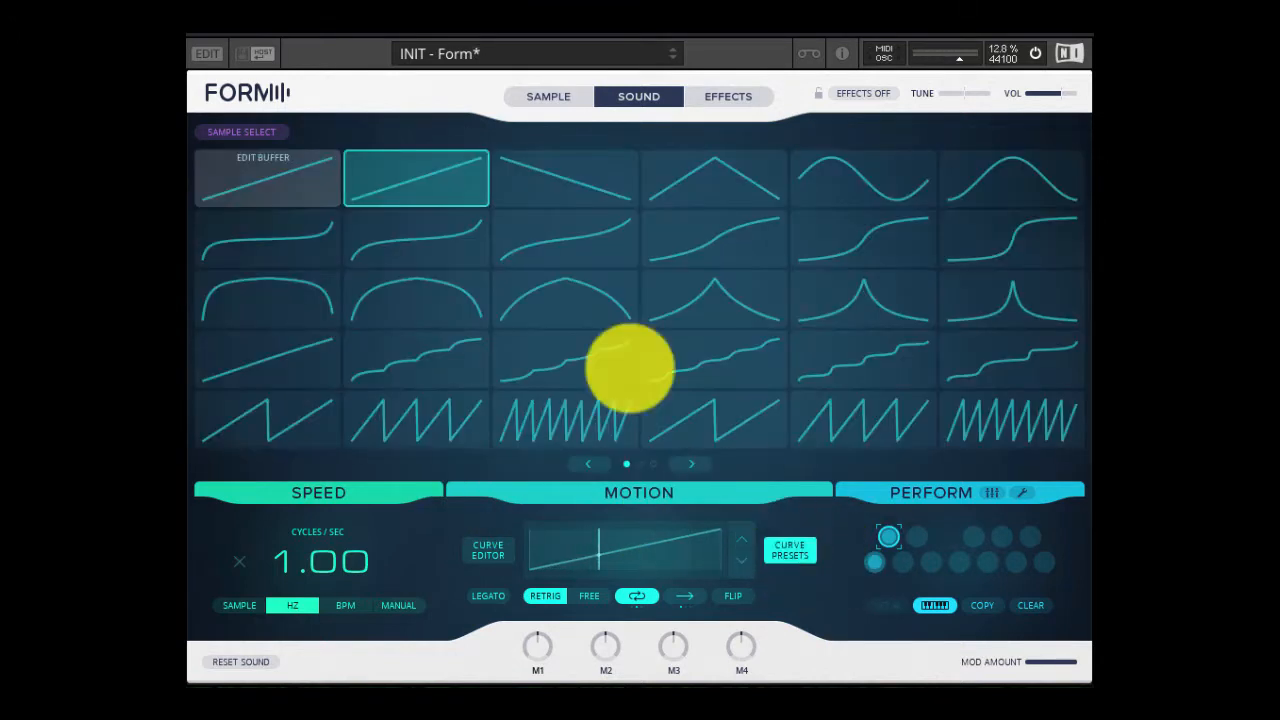
{"action": "left_click", "coordinate": [395, 231]}
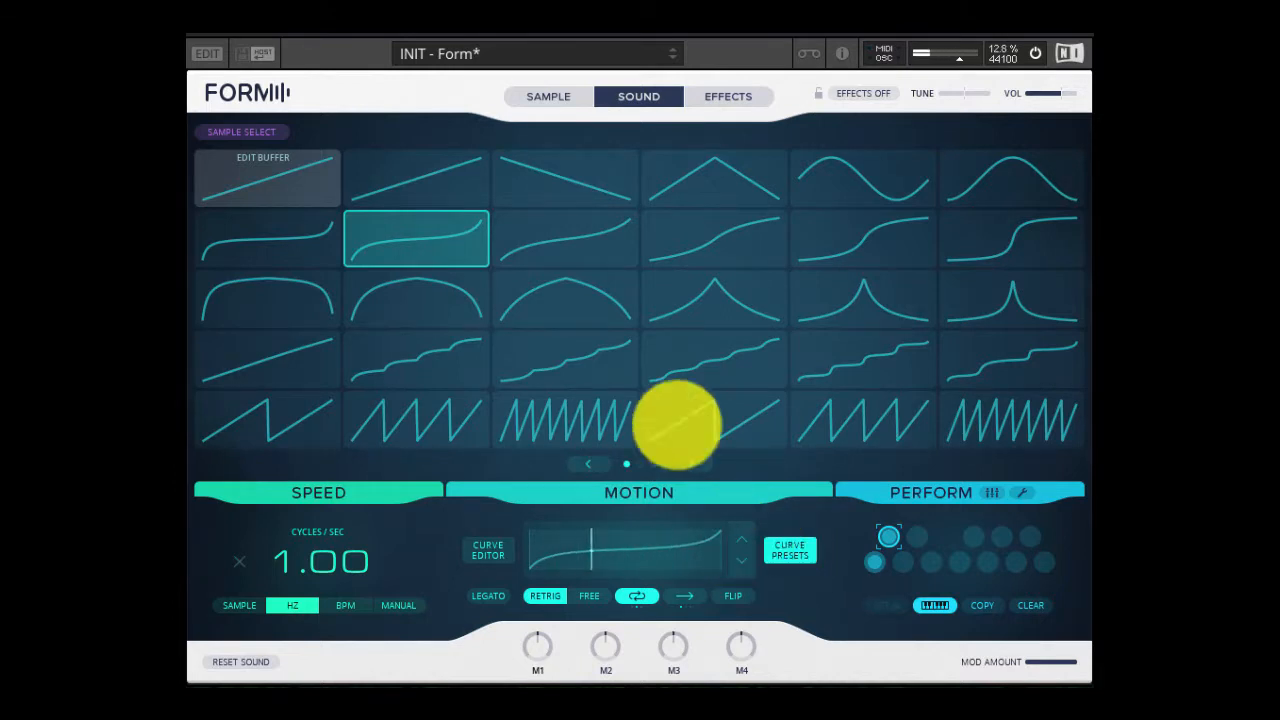
{"action": "left_click", "coordinate": [553, 357]}
{"action": "left_click", "coordinate": [507, 310]}
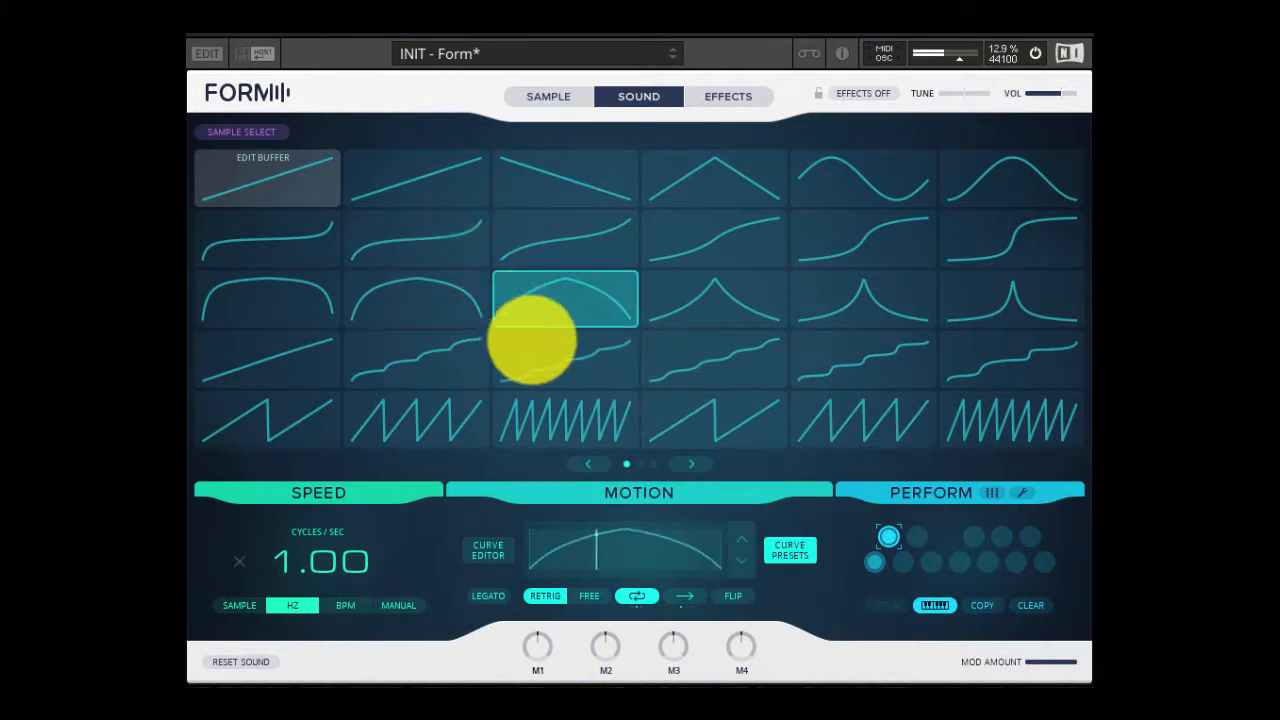
{"action": "left_click", "coordinate": [790, 550]}
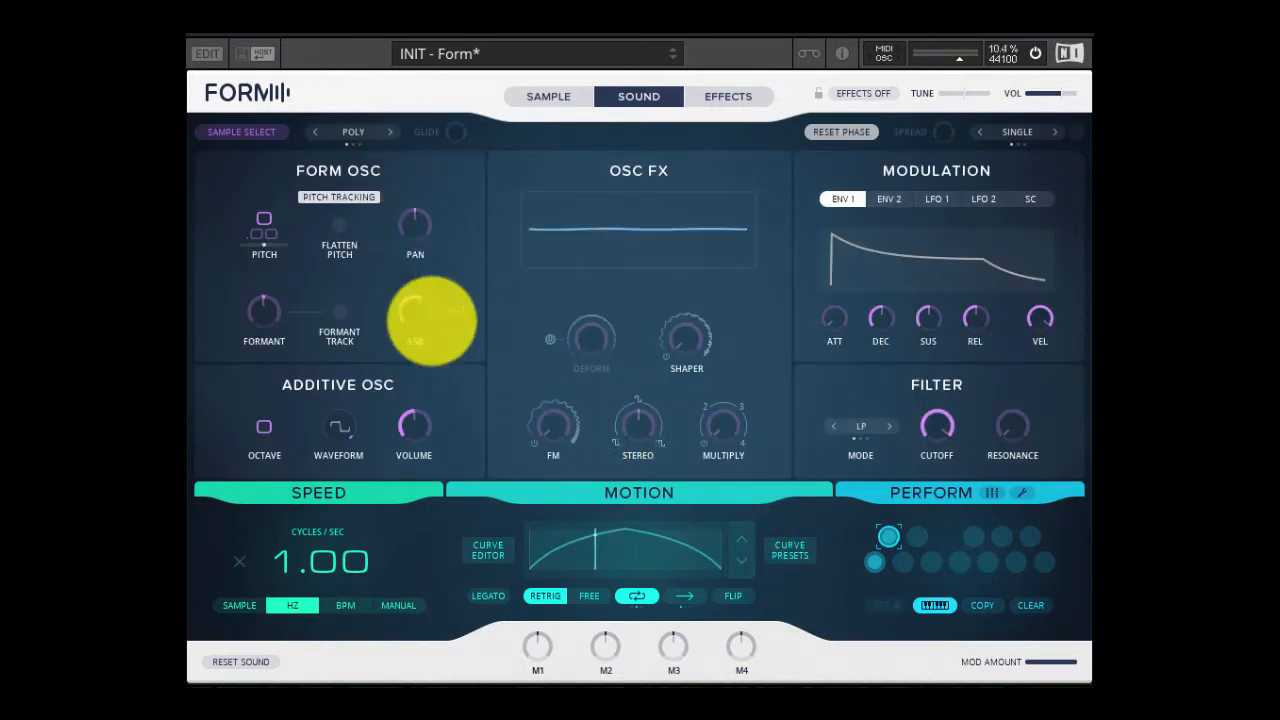
Raise the additive oscillator's volume slightly and apply the rising linear ramp preset to the motion curve
{"action": "mouse_move", "coordinate": [414, 414]}
{"action": "left_mouse_down"}
{"action": "mouse_move", "coordinate": [416, 532]}
{"action": "mouse_move", "coordinate": [414, 391]}
{"action": "mouse_move", "coordinate": [414, 414]}
{"action": "left_mouse_up"}
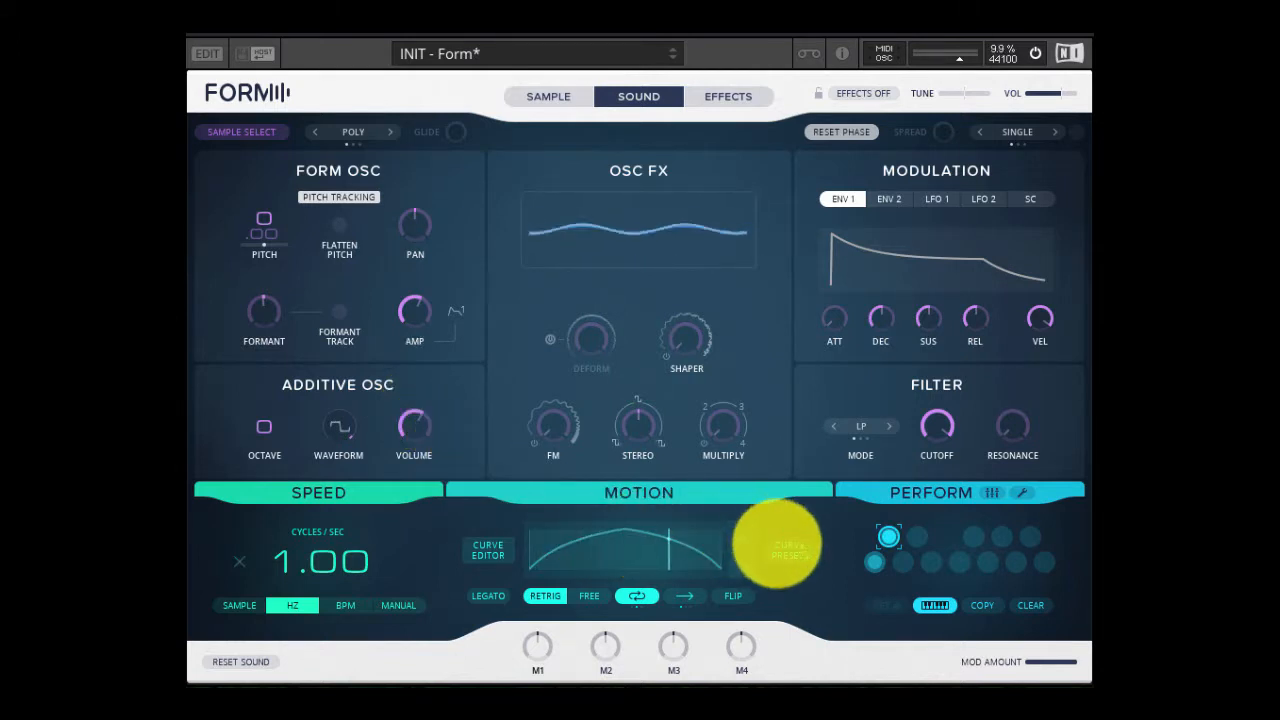
{"action": "left_click", "coordinate": [778, 545]}
{"action": "left_click", "coordinate": [405, 175]}
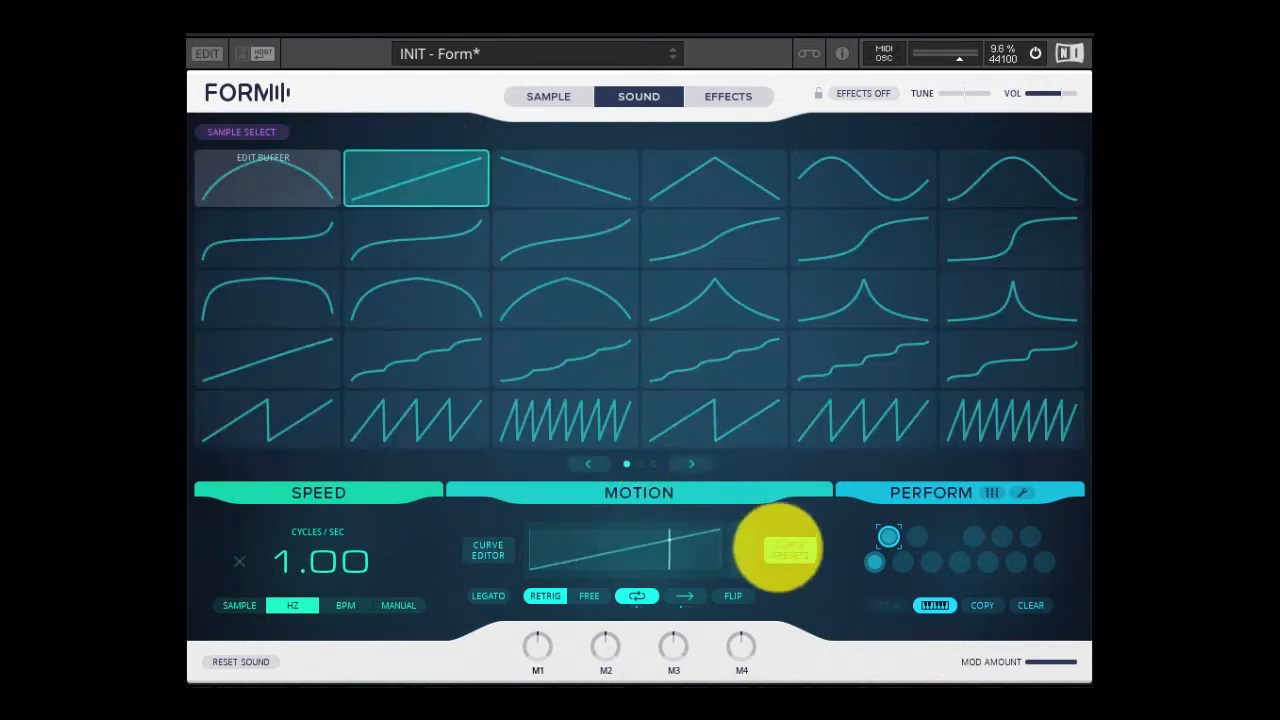
{"action": "left_click", "coordinate": [778, 545]}
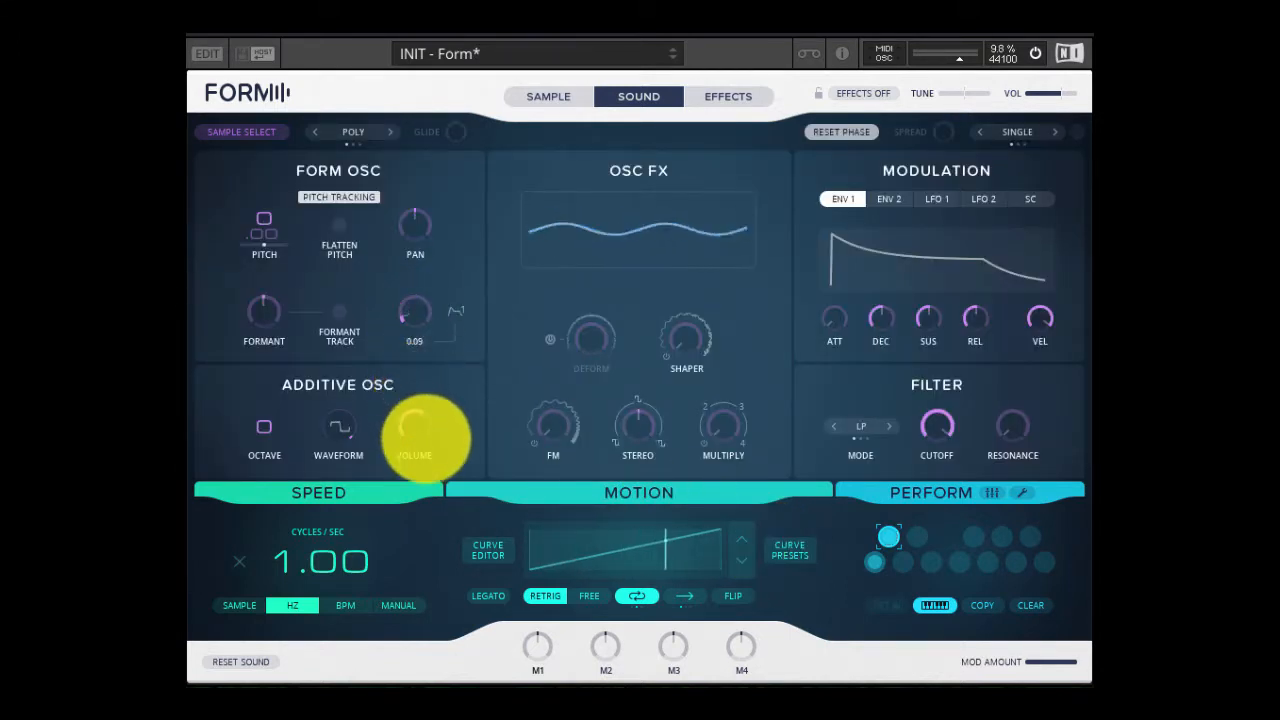
Turn the Form oscillator's amp fully down and set the additive oscillator's waveform to sine
{"action": "left_click_drag", "start_coordinate": [426, 438], "coordinate": [426, 489]}
{"action": "left_click_drag", "start_coordinate": [342, 434], "coordinate": [343, 445]}
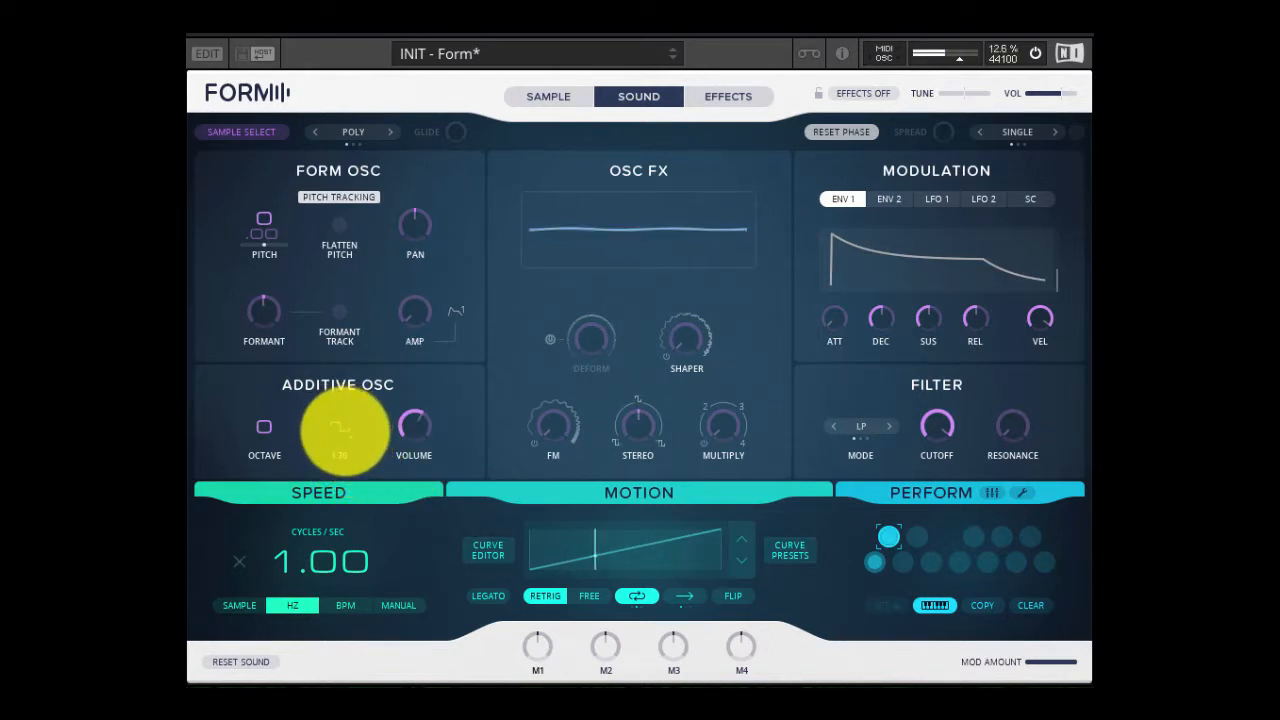
Lower the playback speed to 0.57 cycles per second
{"action": "left_click_drag", "start_coordinate": [280, 566], "coordinate": [283, 598]}
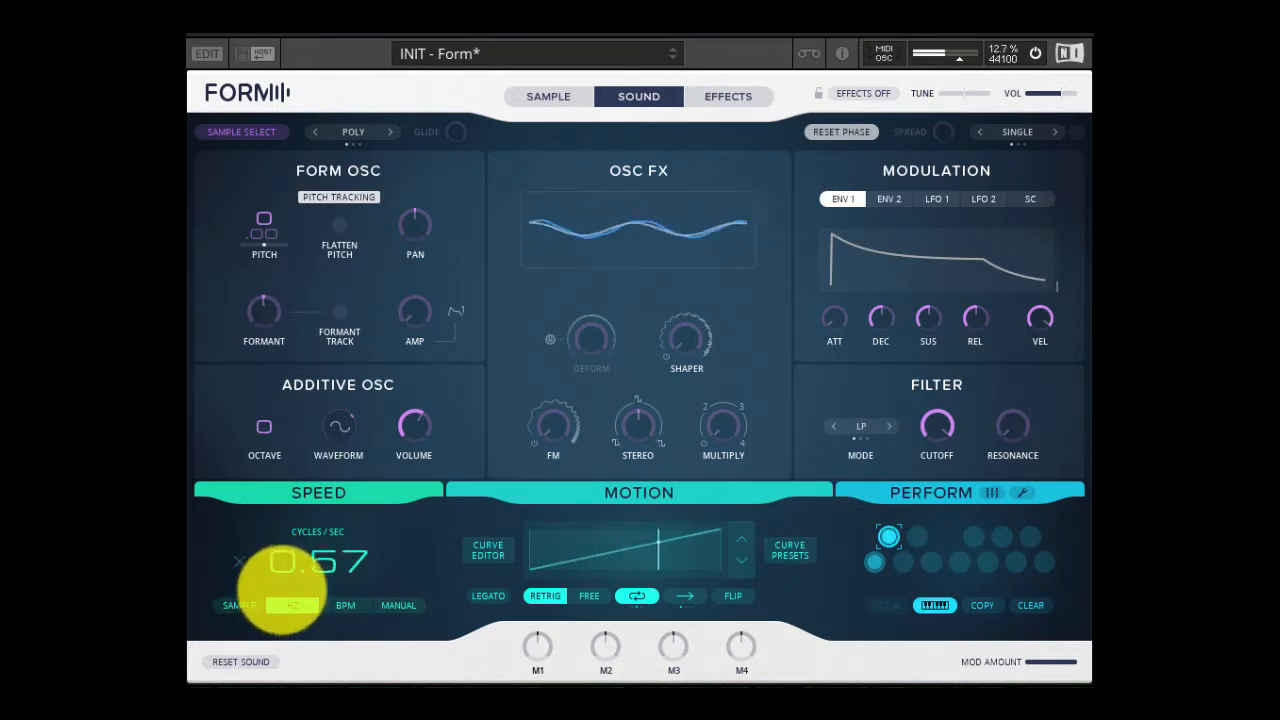
Assign LFO 1 as the first modulation source of the additive oscillator's waveform and add a small positive modulation amount
{"action": "left_click_drag", "start_coordinate": [328, 412], "coordinate": [319, 455]}
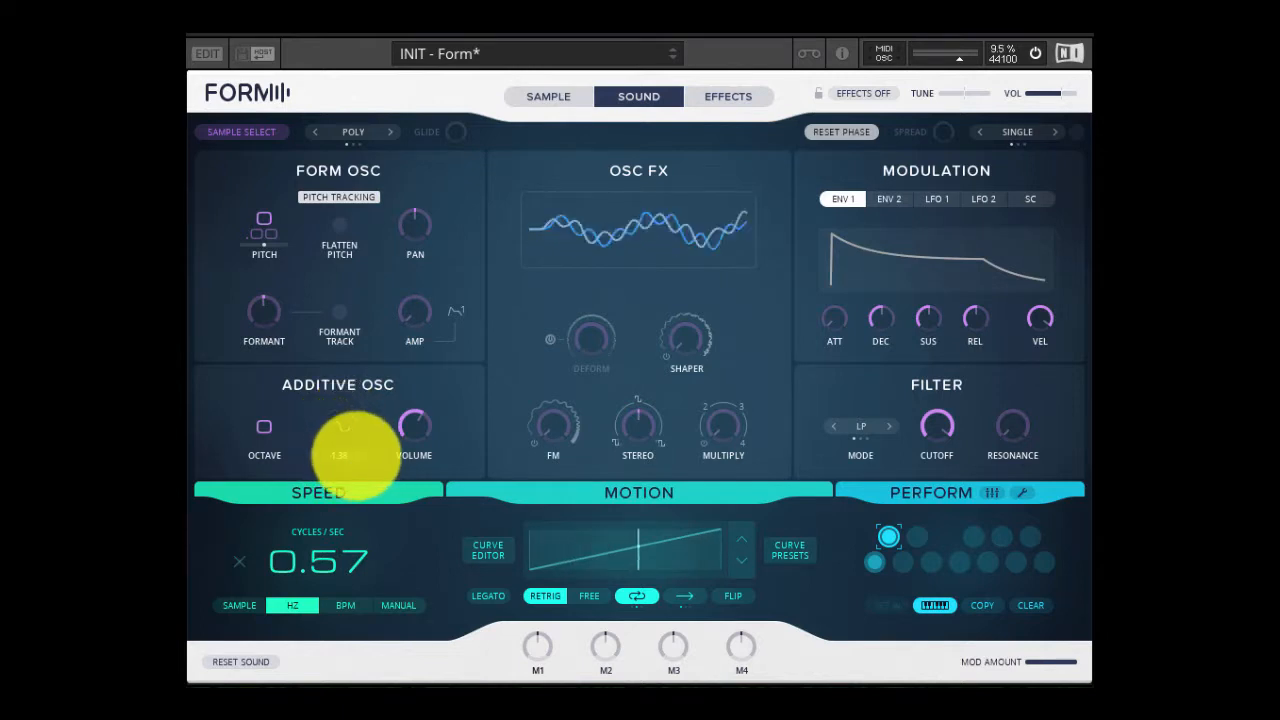
{"action": "left_click", "coordinate": [348, 457]}
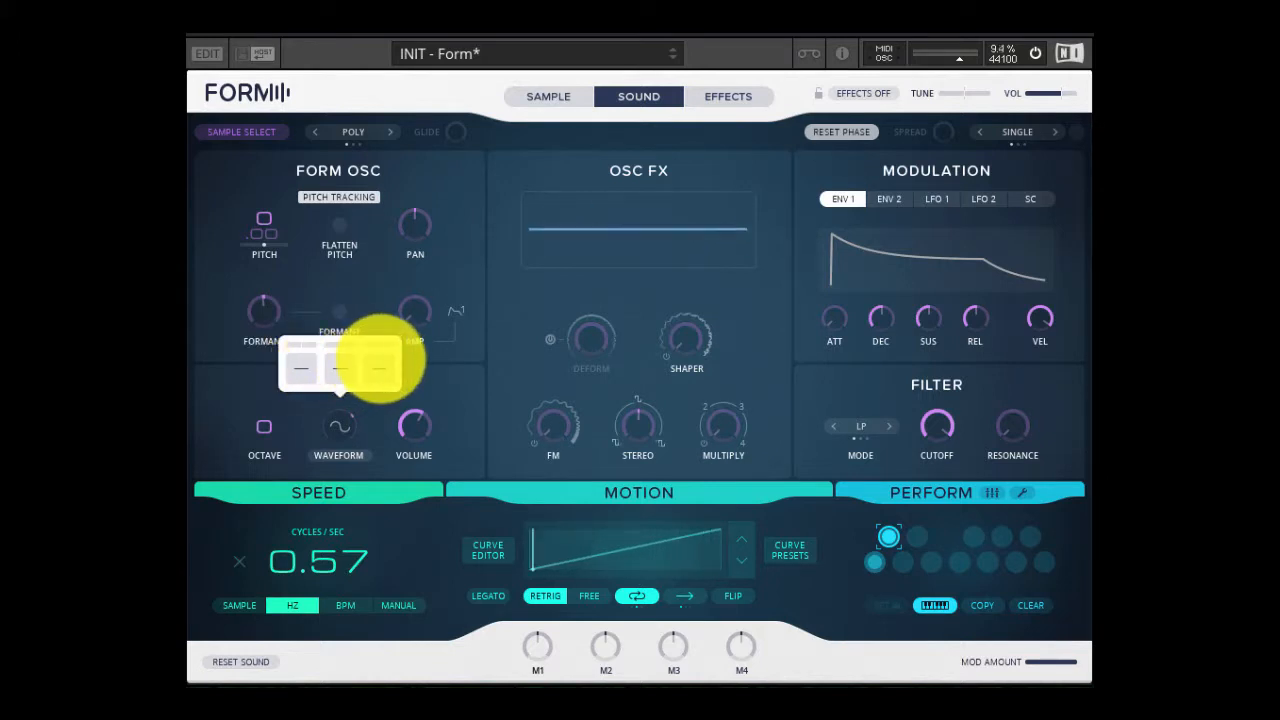
{"action": "left_click", "coordinate": [301, 366]}
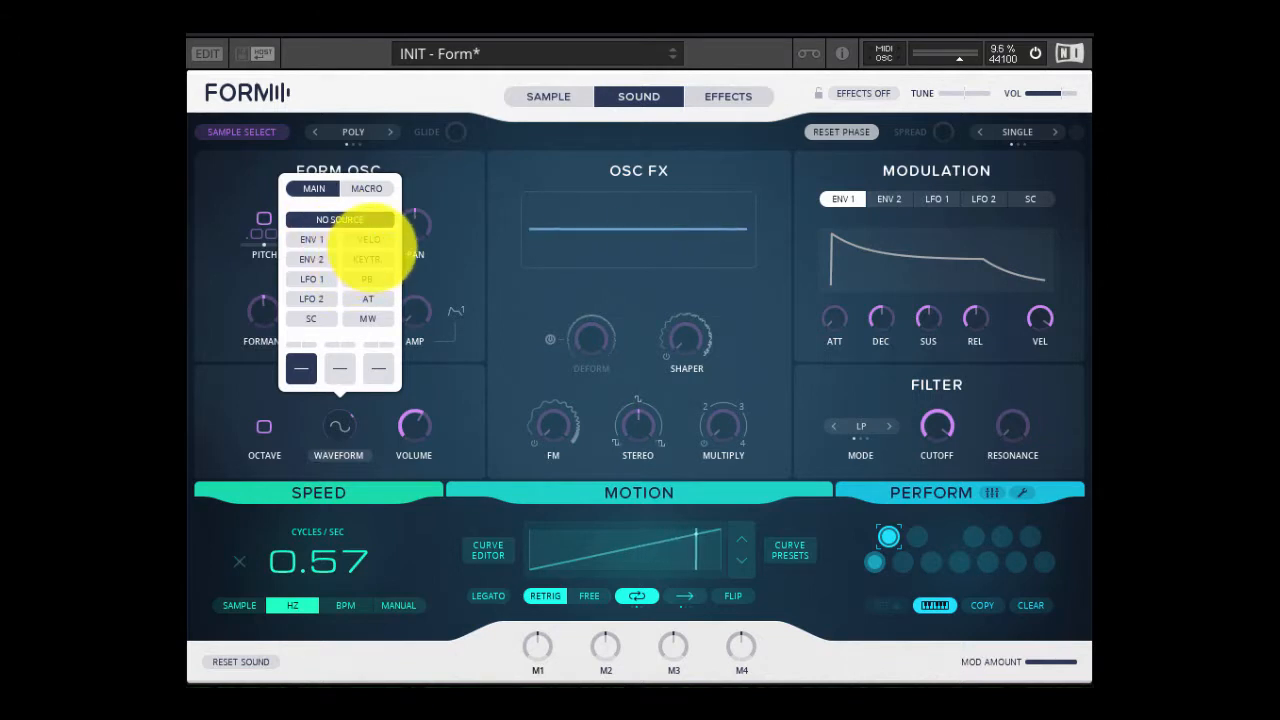
{"action": "left_click", "coordinate": [366, 188]}
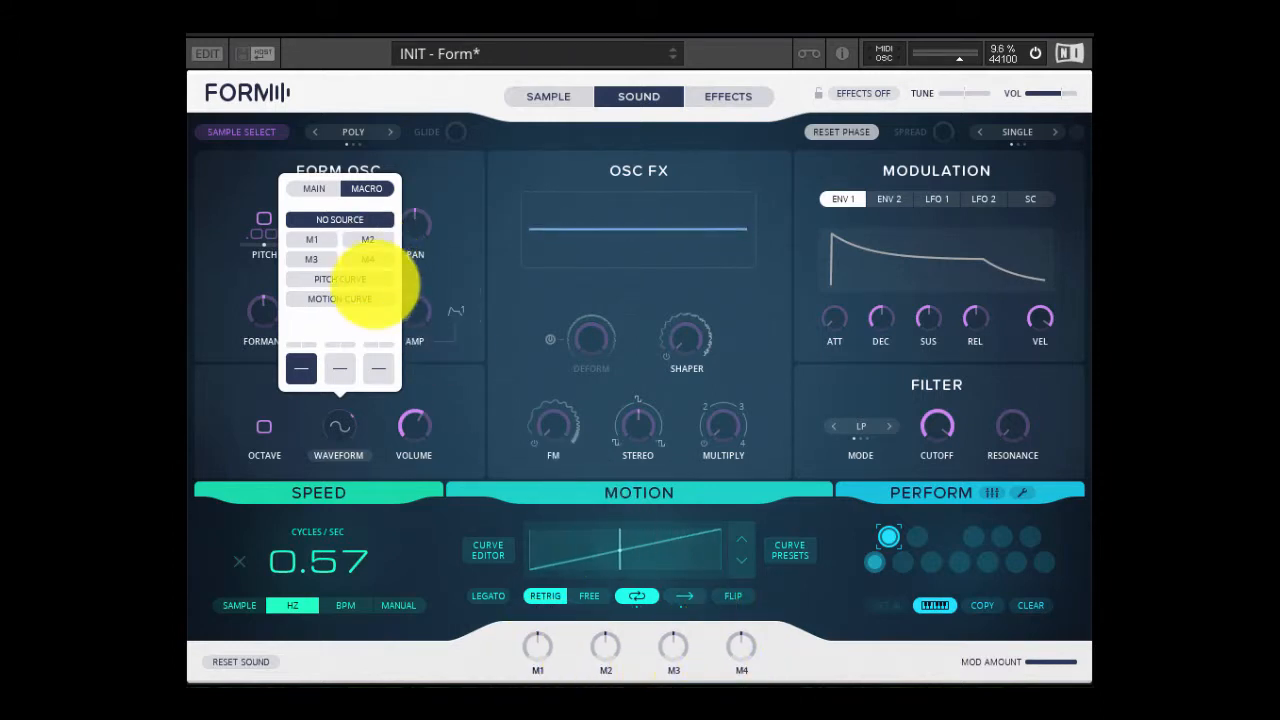
{"action": "left_click", "coordinate": [303, 188]}
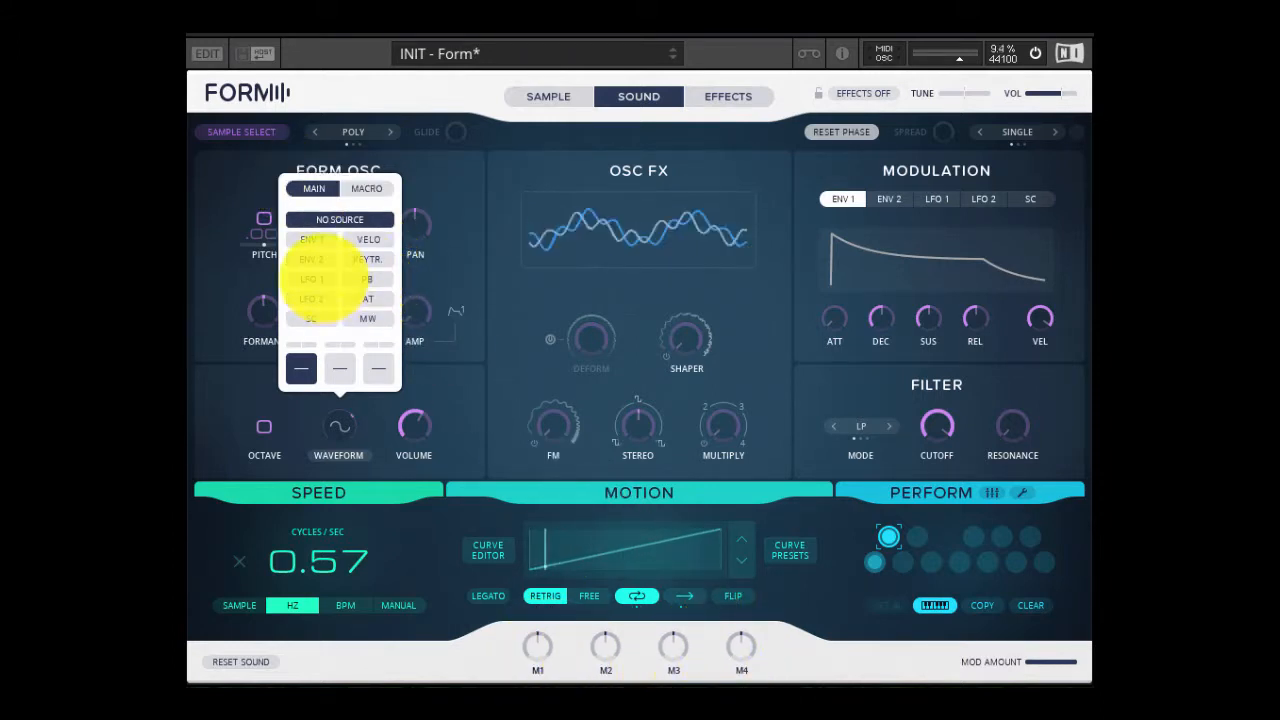
{"action": "left_click", "coordinate": [313, 279]}
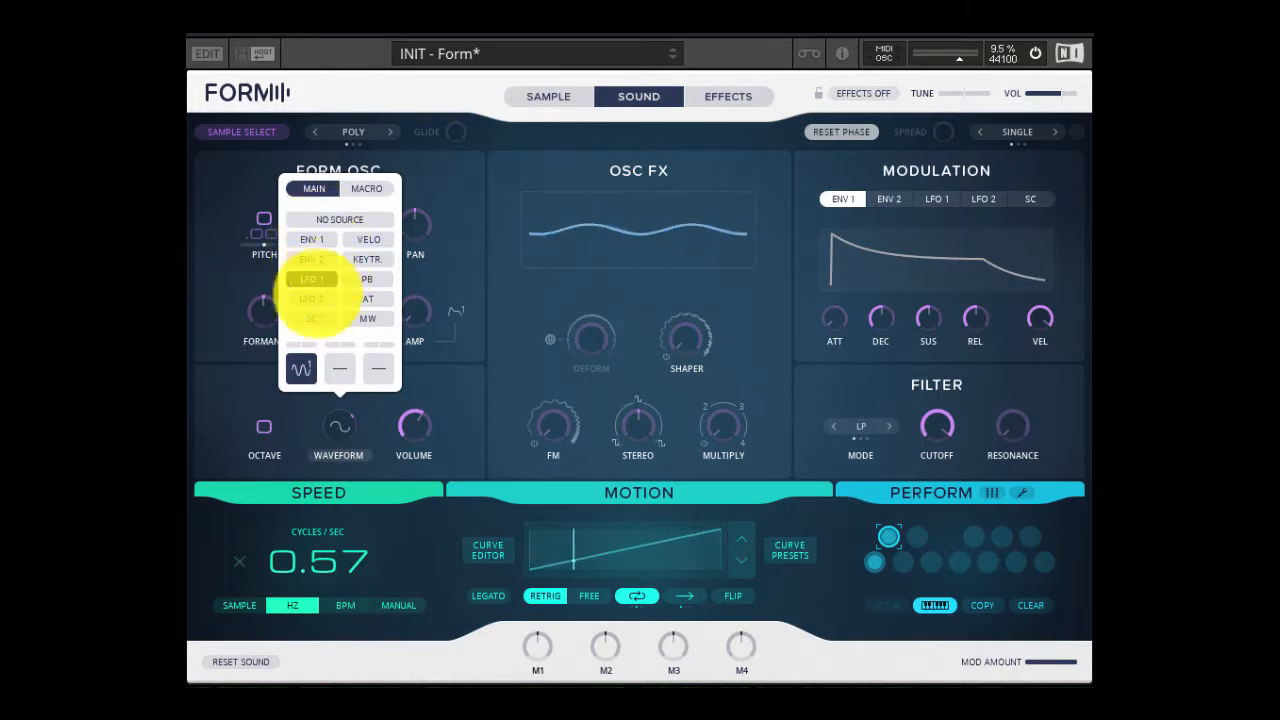
{"action": "left_click_drag", "start_coordinate": [313, 331], "coordinate": [315, 298]}
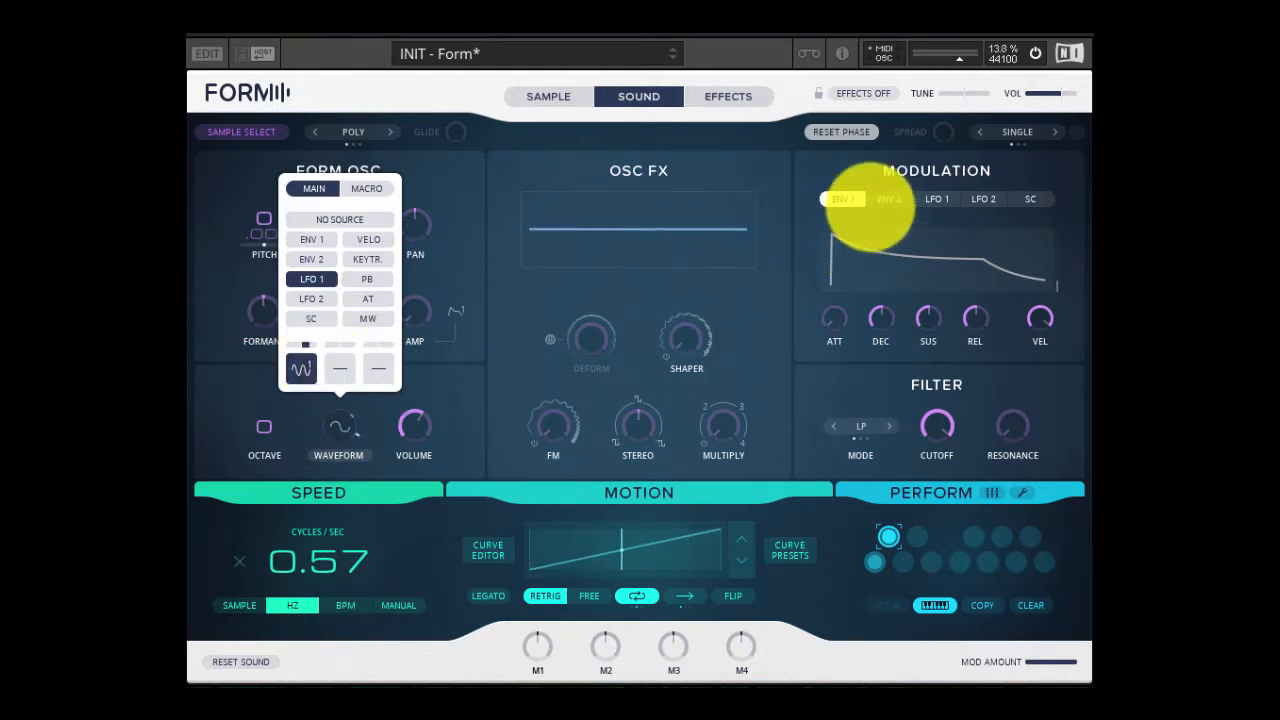
Show the LFO 1 settings and set its speed to about 6.45 Hz
{"action": "left_click", "coordinate": [903, 199]}
{"action": "left_click", "coordinate": [936, 199]}
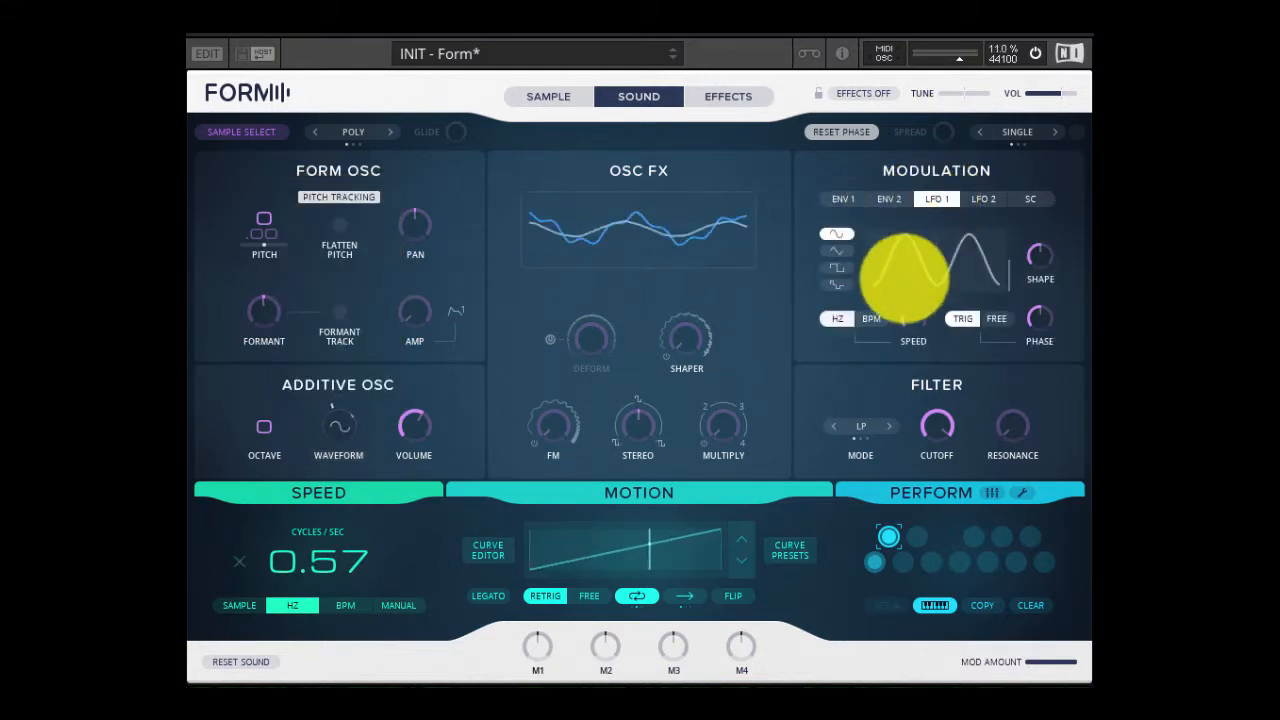
{"action": "left_click_drag", "start_coordinate": [904, 306], "coordinate": [913, 240]}
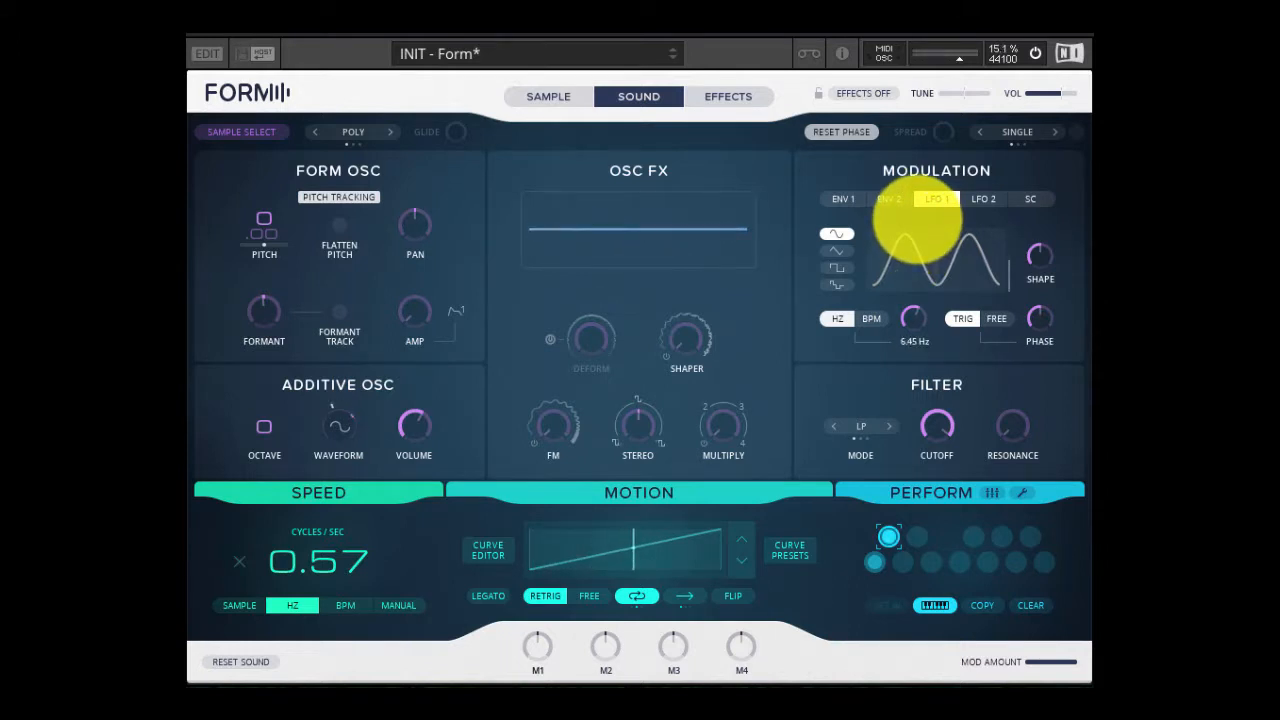
{"action": "left_click_drag", "start_coordinate": [918, 220], "coordinate": [918, 220]}
Raise the additive oscillator's octave to +12, keep LFO 1 as its waveform source and slow LFO 1 down
{"action": "mouse_move", "coordinate": [328, 425]}
{"action": "left_mouse_down"}
{"action": "mouse_move", "coordinate": [333, 545]}
{"action": "mouse_move", "coordinate": [343, 428]}
{"action": "left_mouse_up"}
{"action": "left_click", "coordinate": [301, 368]}
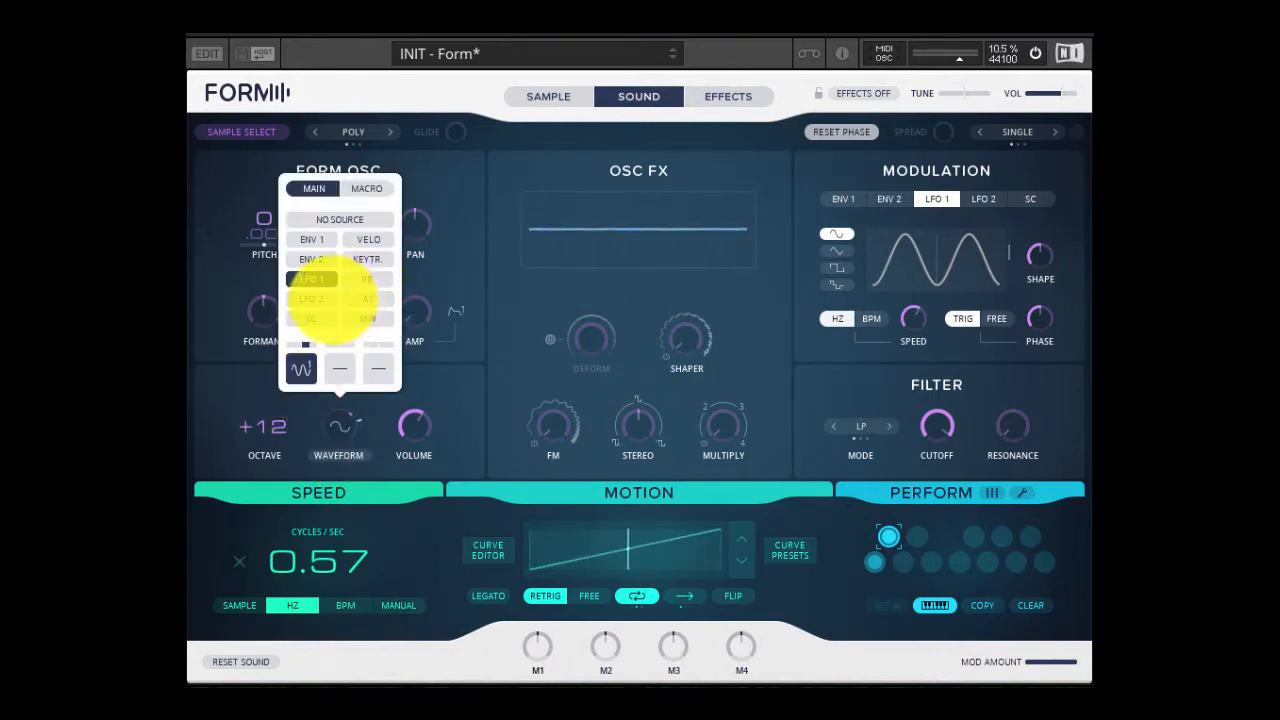
{"action": "left_click", "coordinate": [312, 279]}
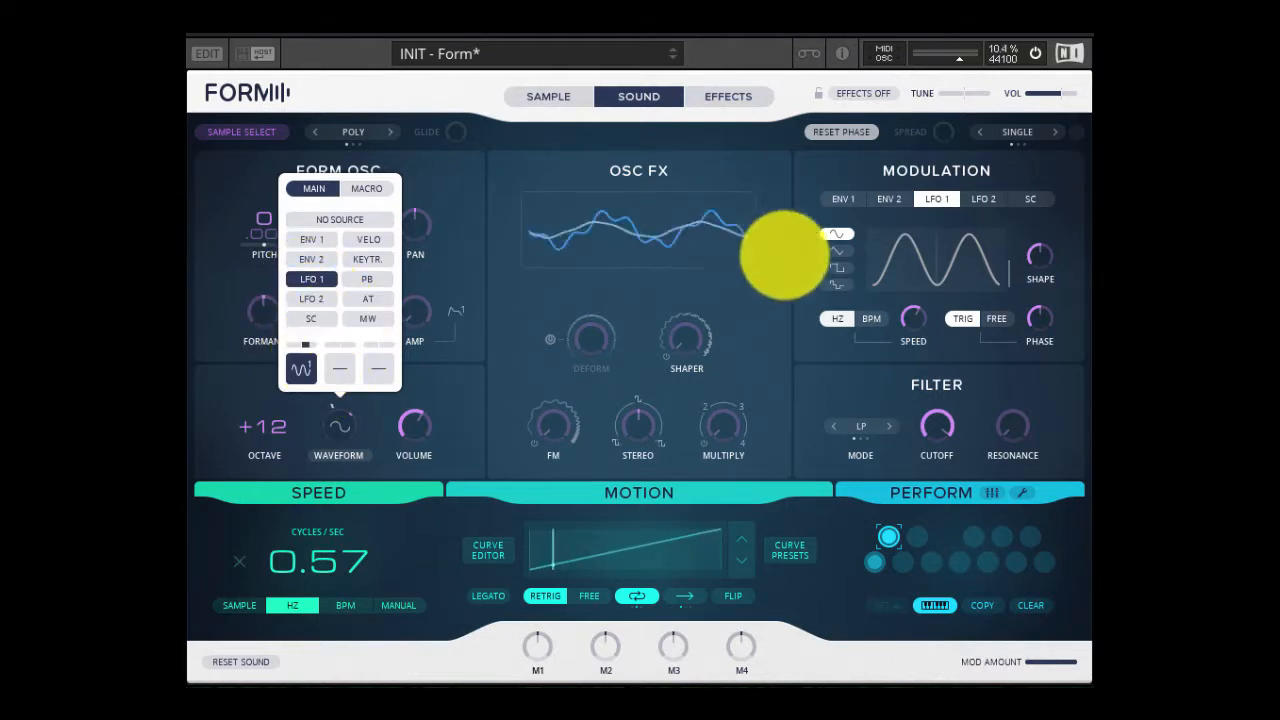
{"action": "left_click", "coordinate": [912, 335]}
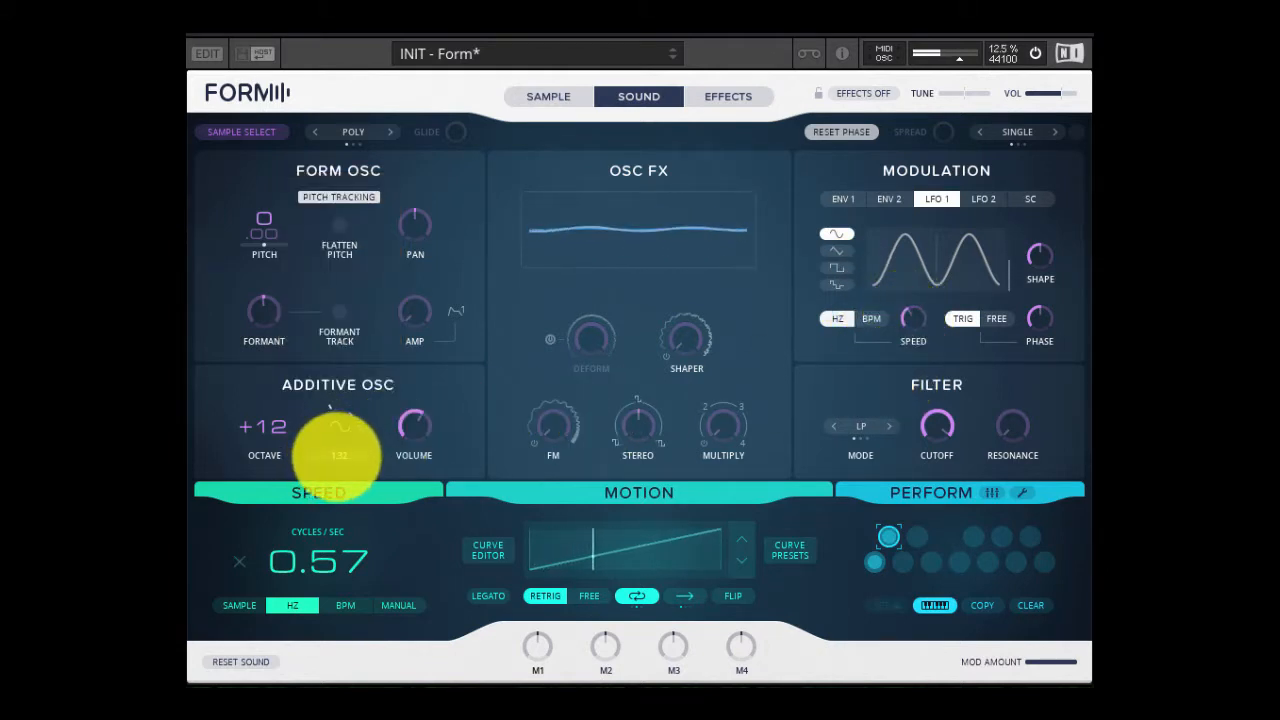
Set the additive oscillator's waveform to 1.32 and assign LFO 2 as its second modulation source
{"action": "left_click", "coordinate": [338, 440]}
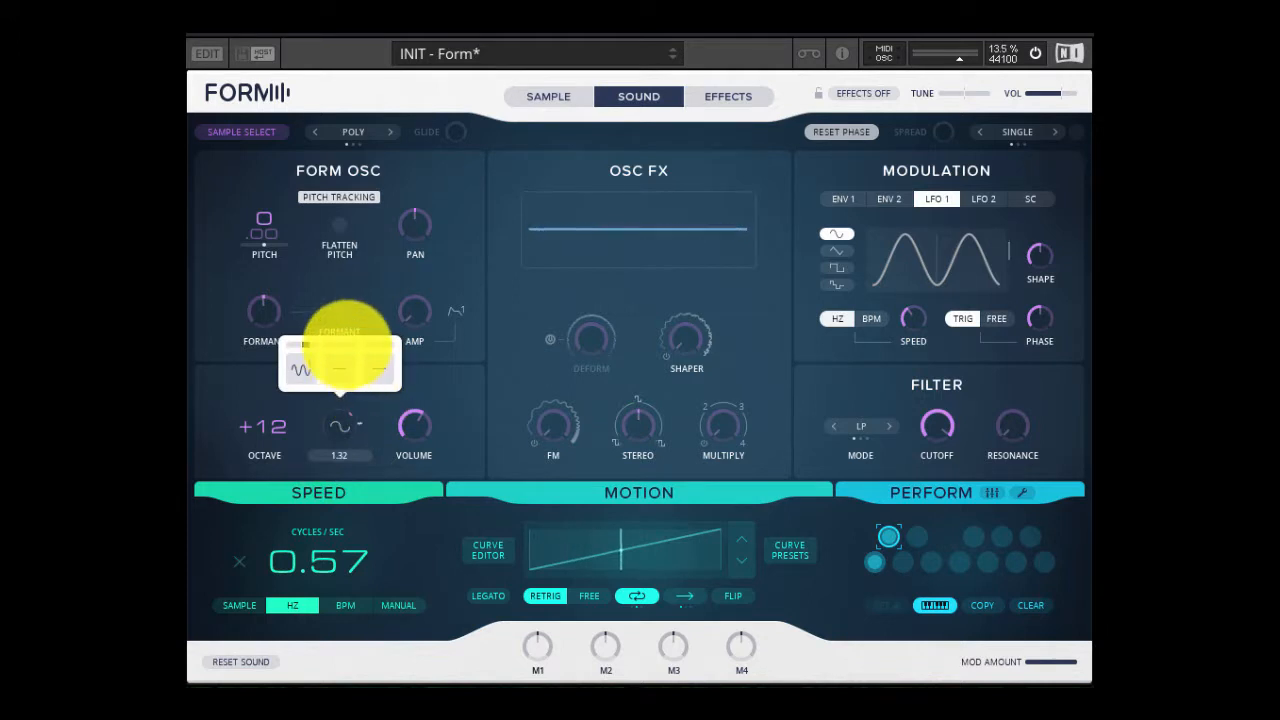
{"action": "left_click", "coordinate": [340, 366]}
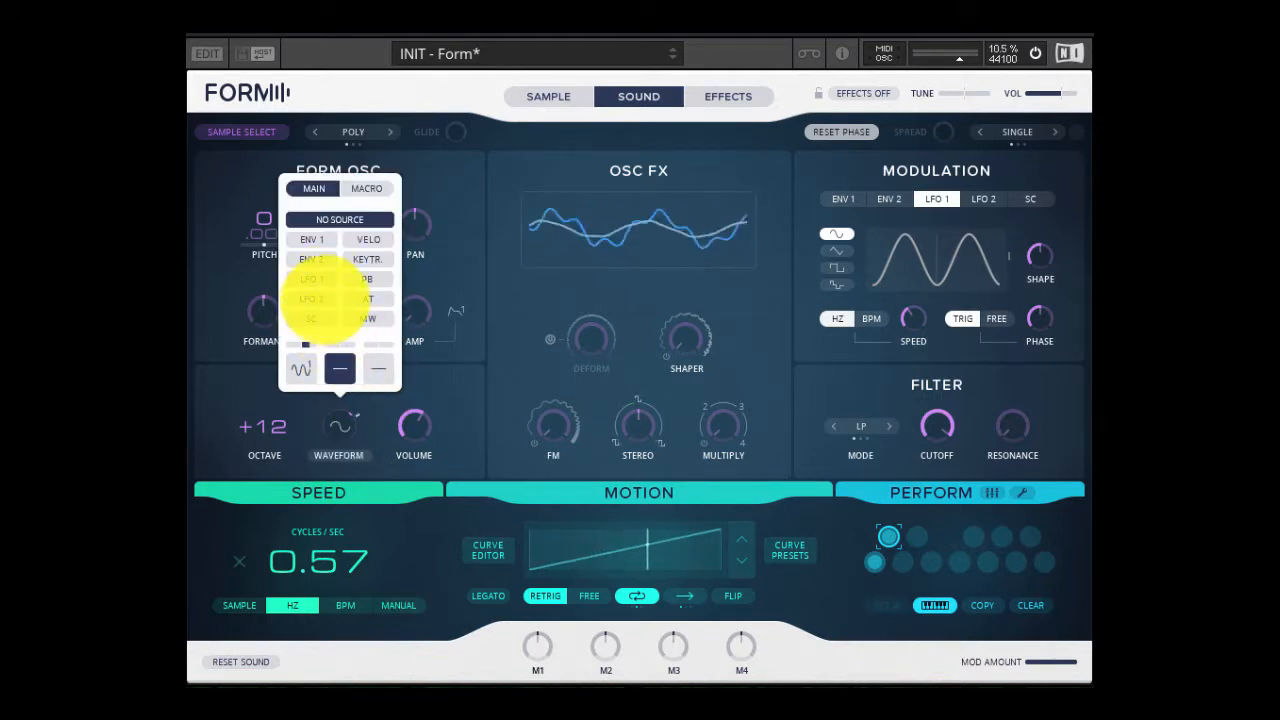
{"action": "left_click", "coordinate": [312, 299]}
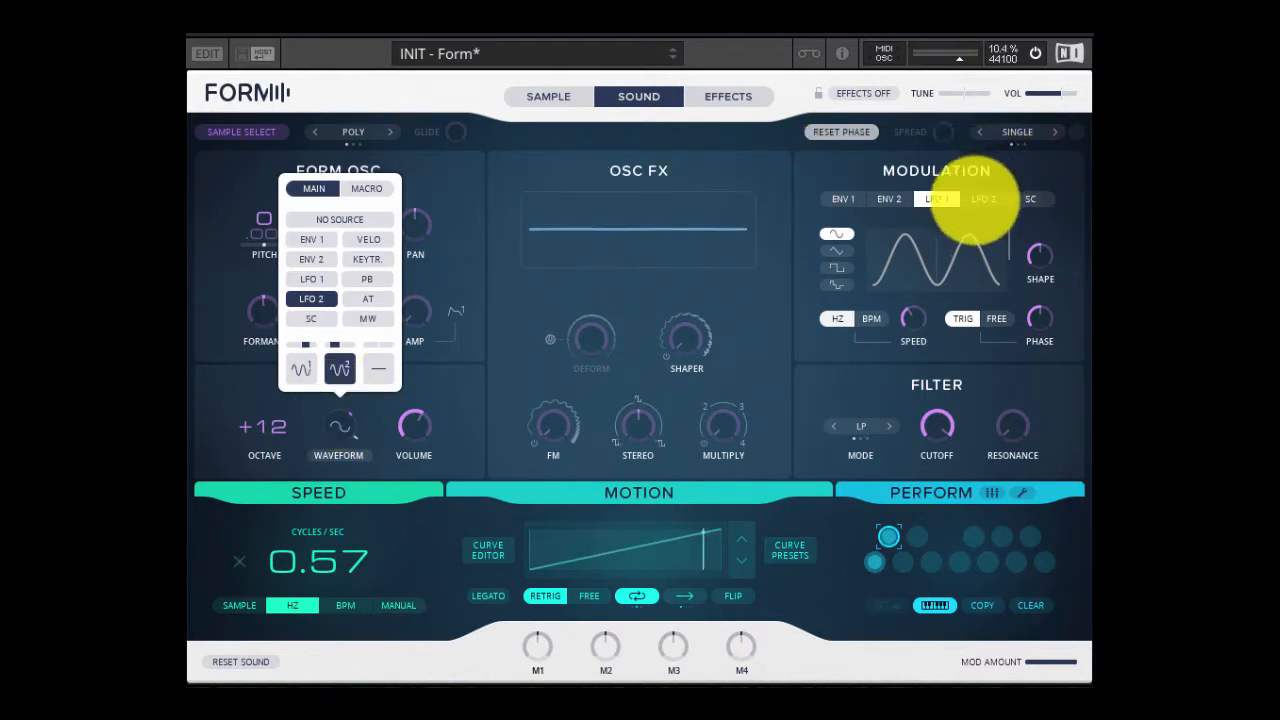
Give LFO 2 a square wave, sync it to BPM and raise its speed
{"action": "left_click", "coordinate": [990, 195]}
{"action": "left_click", "coordinate": [986, 198]}
{"action": "left_click", "coordinate": [837, 268]}
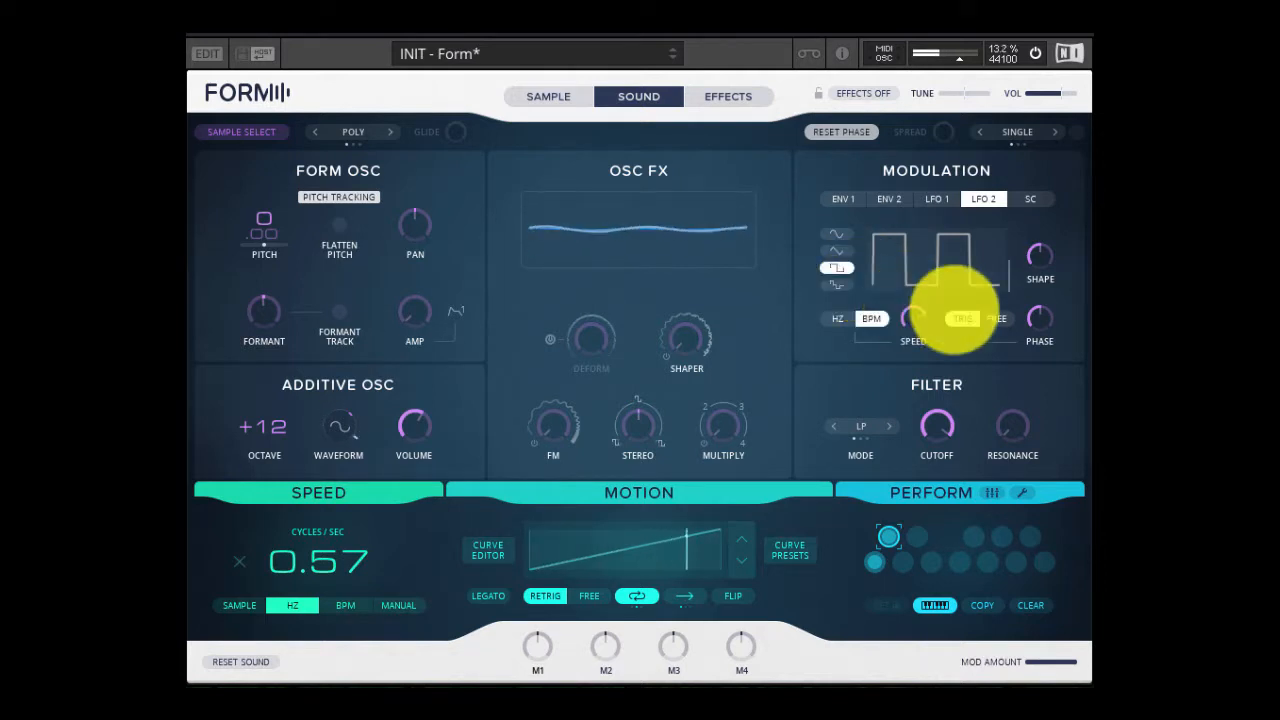
{"action": "mouse_move", "coordinate": [922, 316]}
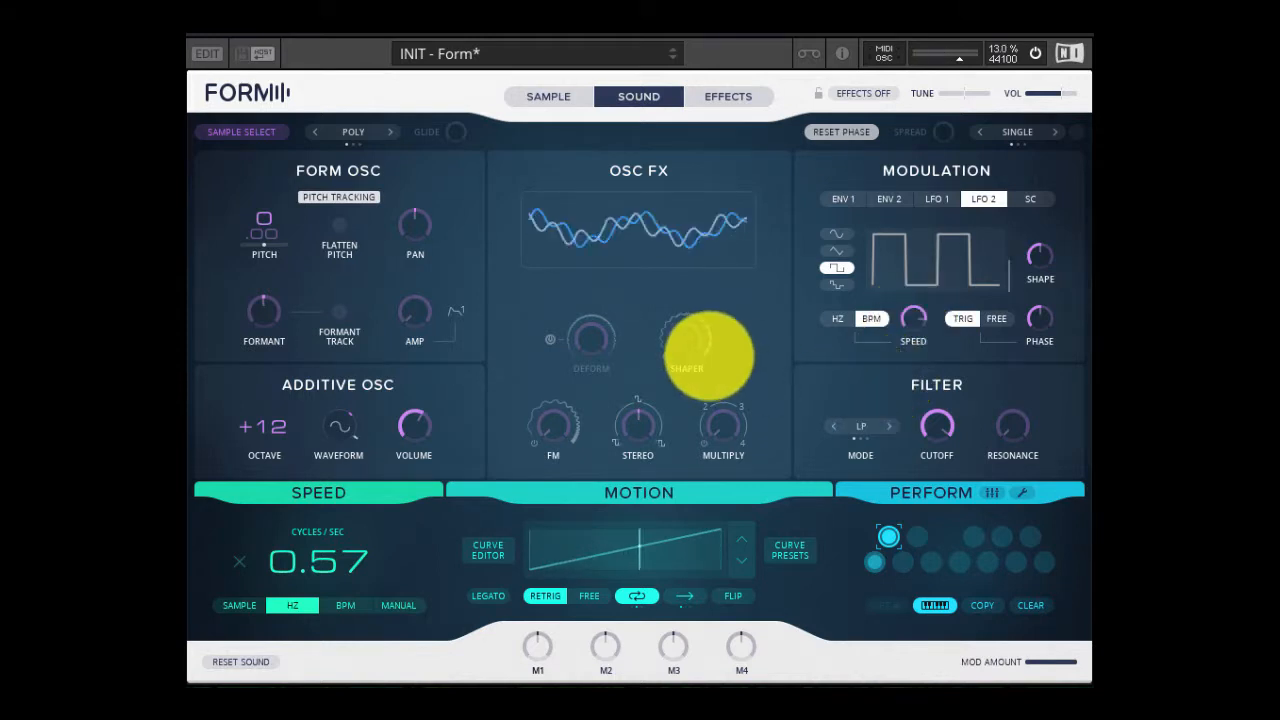
Turn up the Form oscillator's amp and turn the additive oscillator's volume fully down
{"action": "left_click_drag", "start_coordinate": [415, 318], "coordinate": [414, 223]}
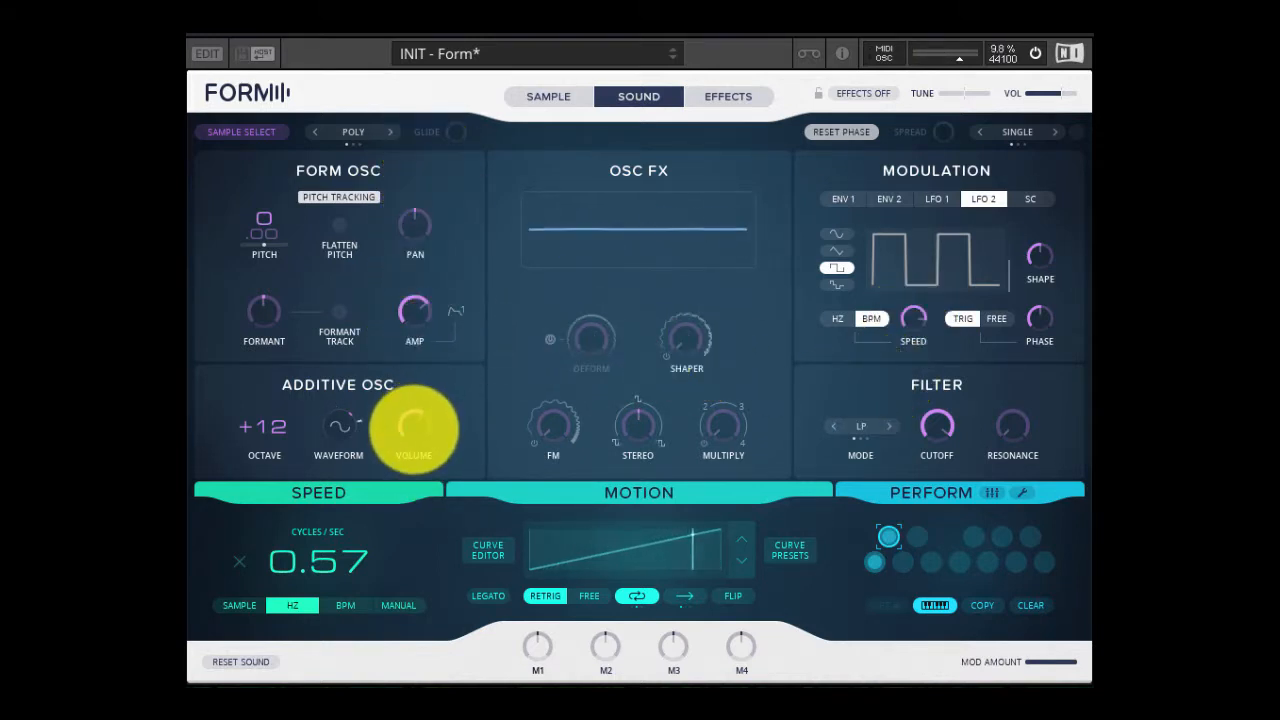
{"action": "left_click_drag", "start_coordinate": [414, 427], "coordinate": [414, 586]}
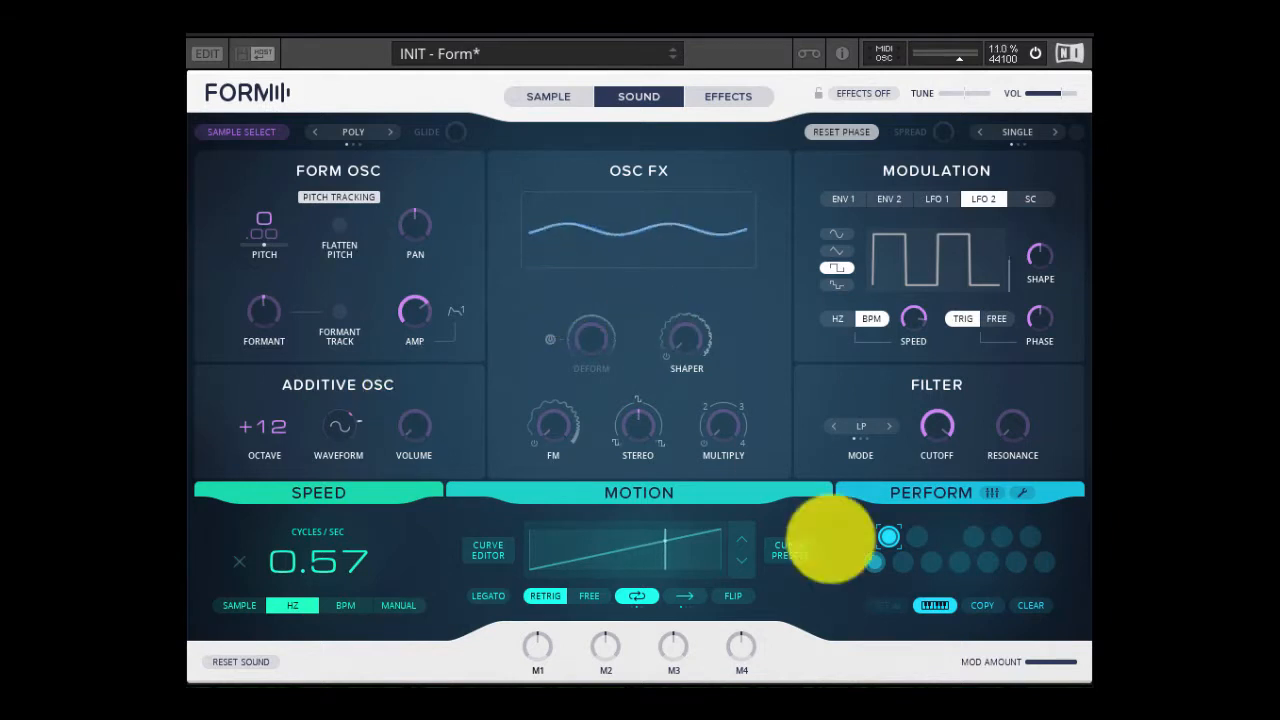
Select the second white-key slot in the Perform section and shorten the sample range to end just after the second hit
{"action": "left_click", "coordinate": [903, 562]}
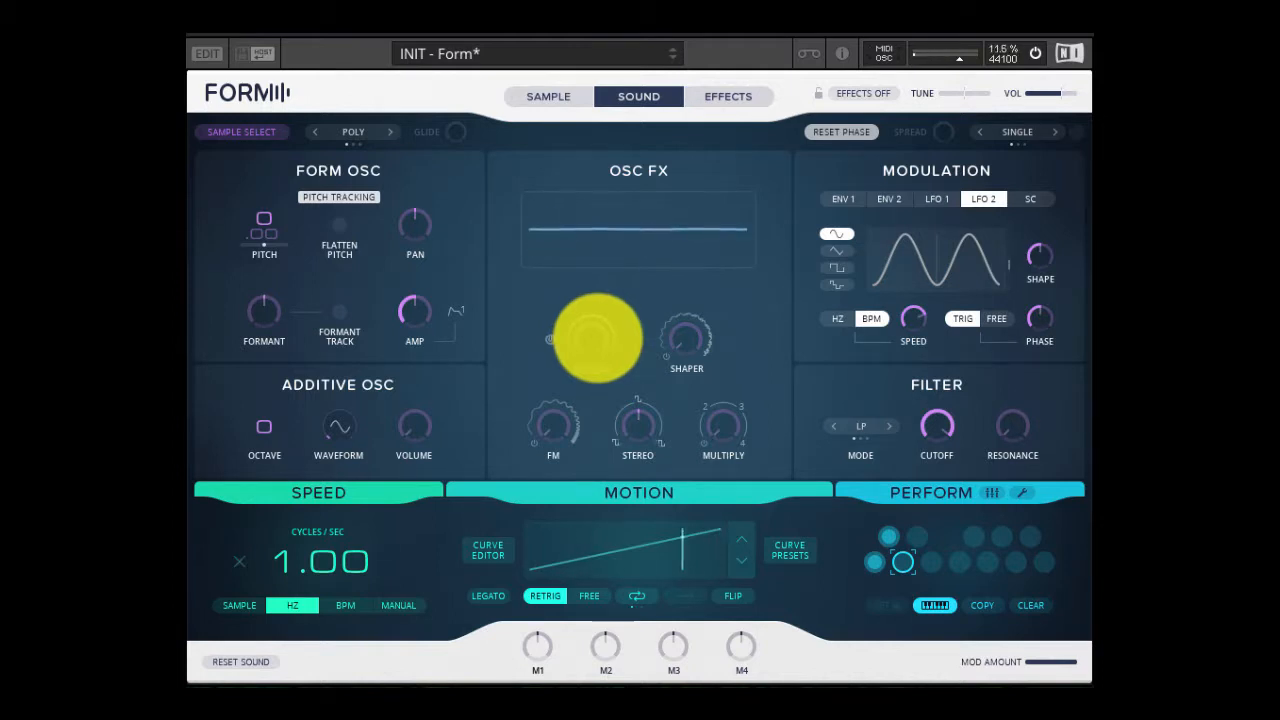
{"action": "left_click", "coordinate": [549, 94]}
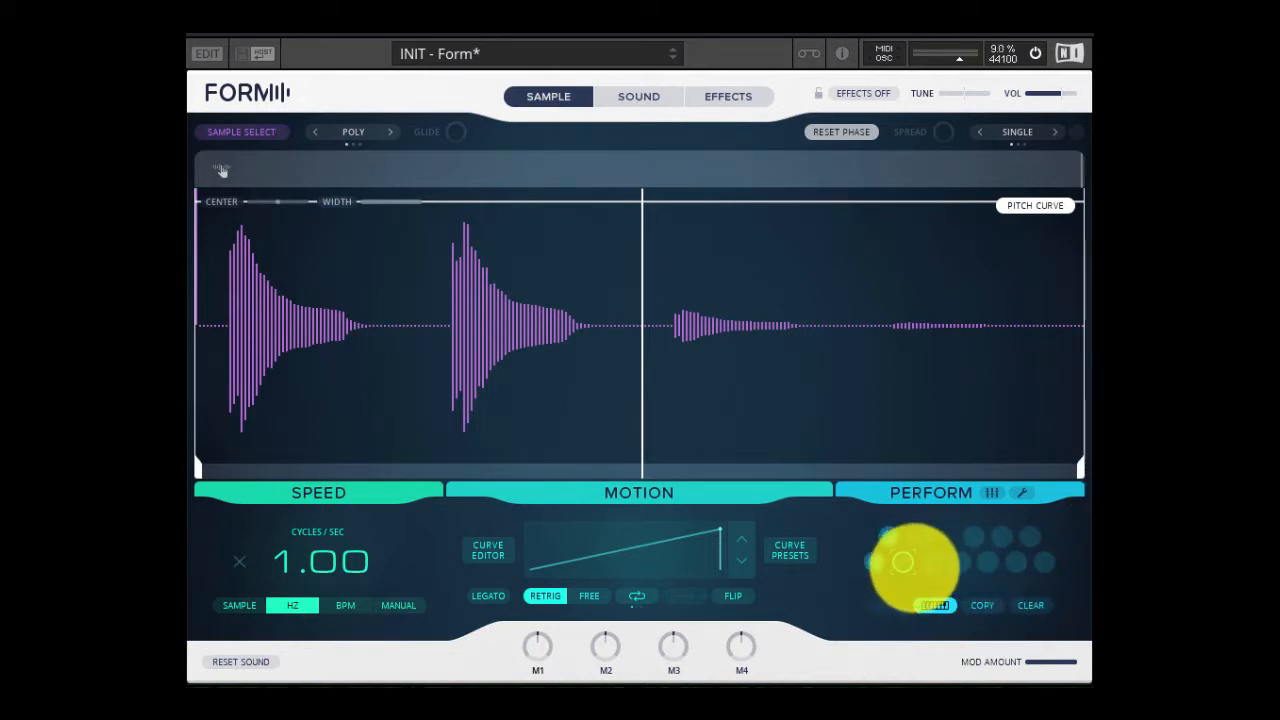
{"action": "left_click_drag", "start_coordinate": [1080, 462], "coordinate": [610, 462]}
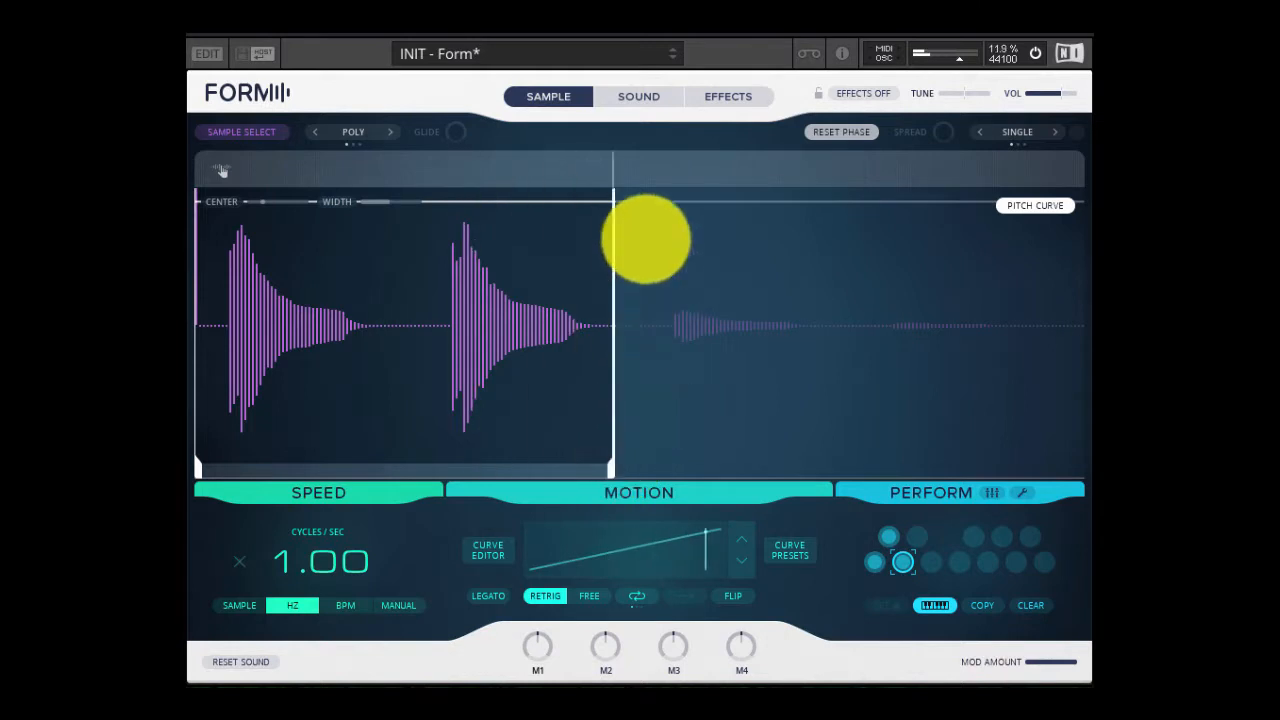
Flatten the Form oscillator's pitch, enable Deform at -0.27 and try the Shaper effect
{"action": "left_click", "coordinate": [614, 92]}
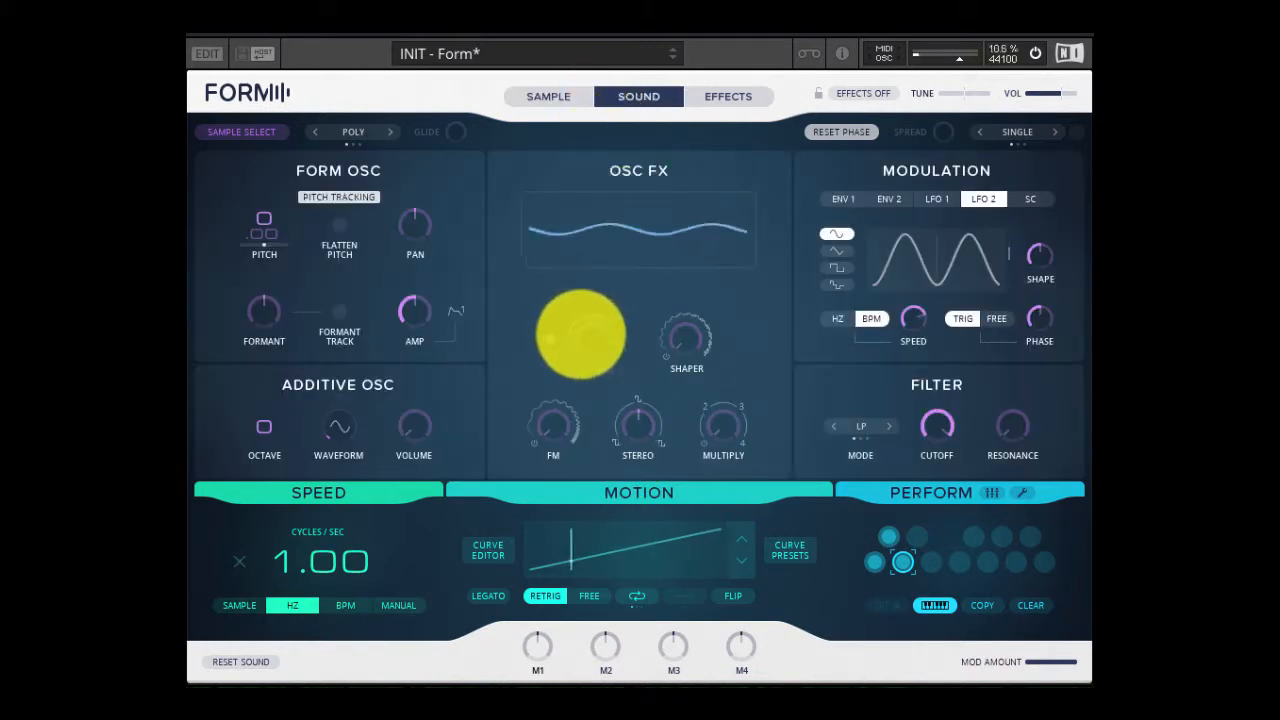
{"action": "left_click", "coordinate": [551, 339]}
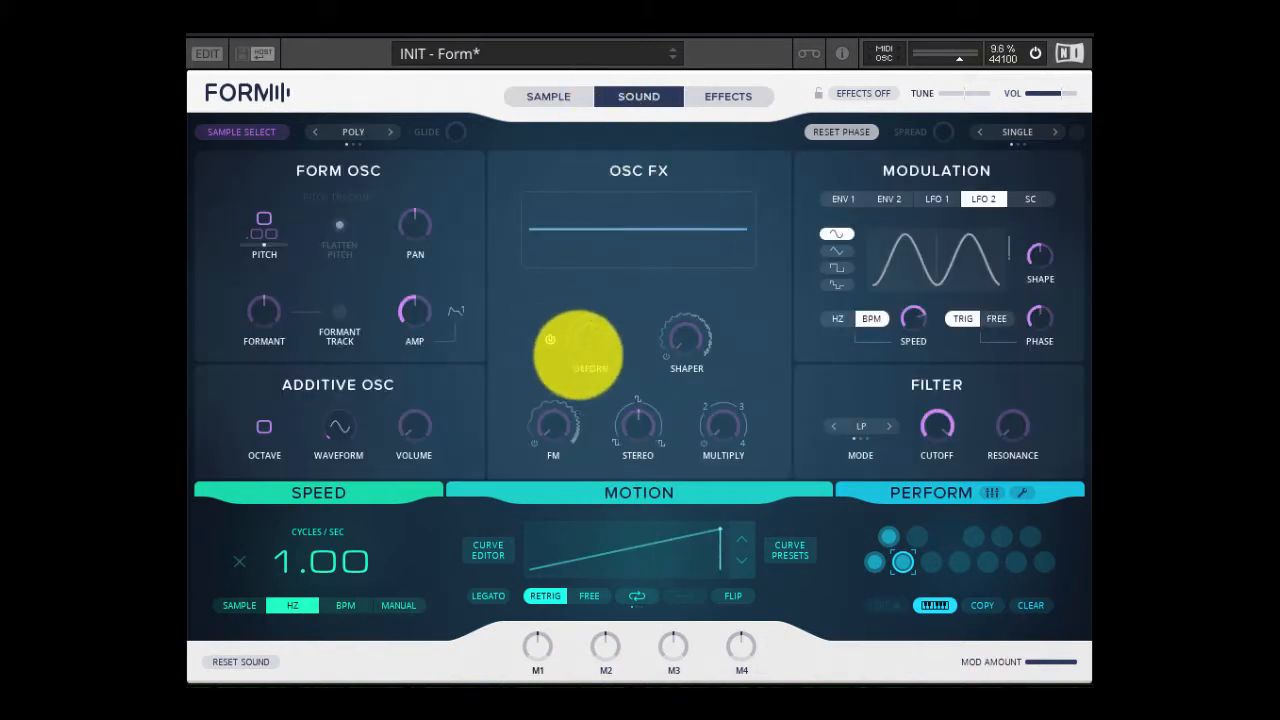
{"action": "left_click_drag", "start_coordinate": [569, 354], "coordinate": [612, 377]}
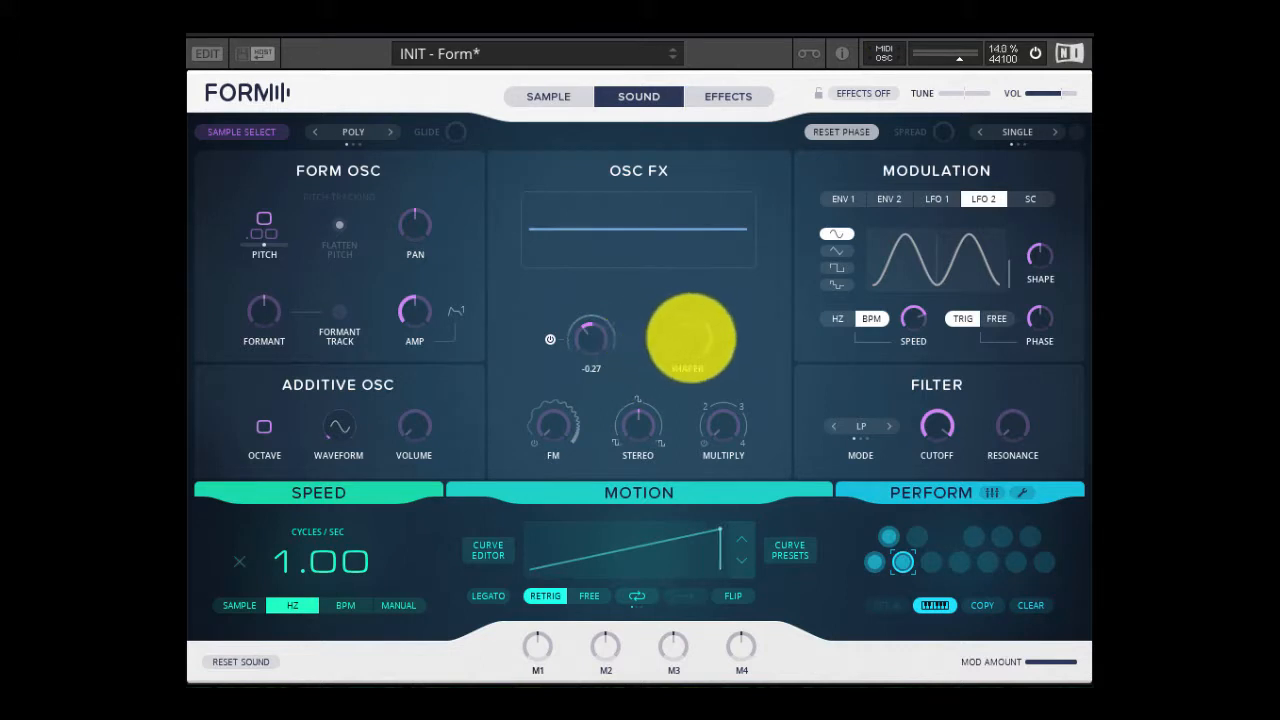
{"action": "left_click_drag", "start_coordinate": [691, 334], "coordinate": [650, 296]}
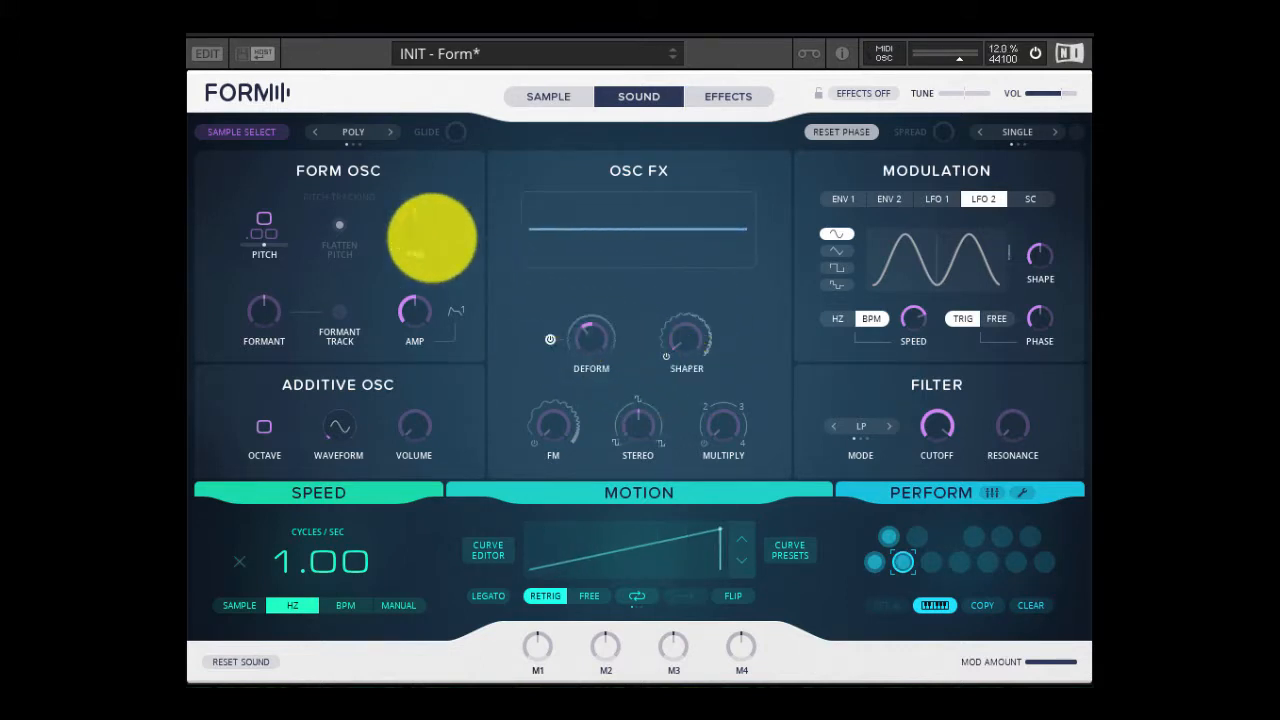
{"action": "left_click", "coordinate": [549, 340]}
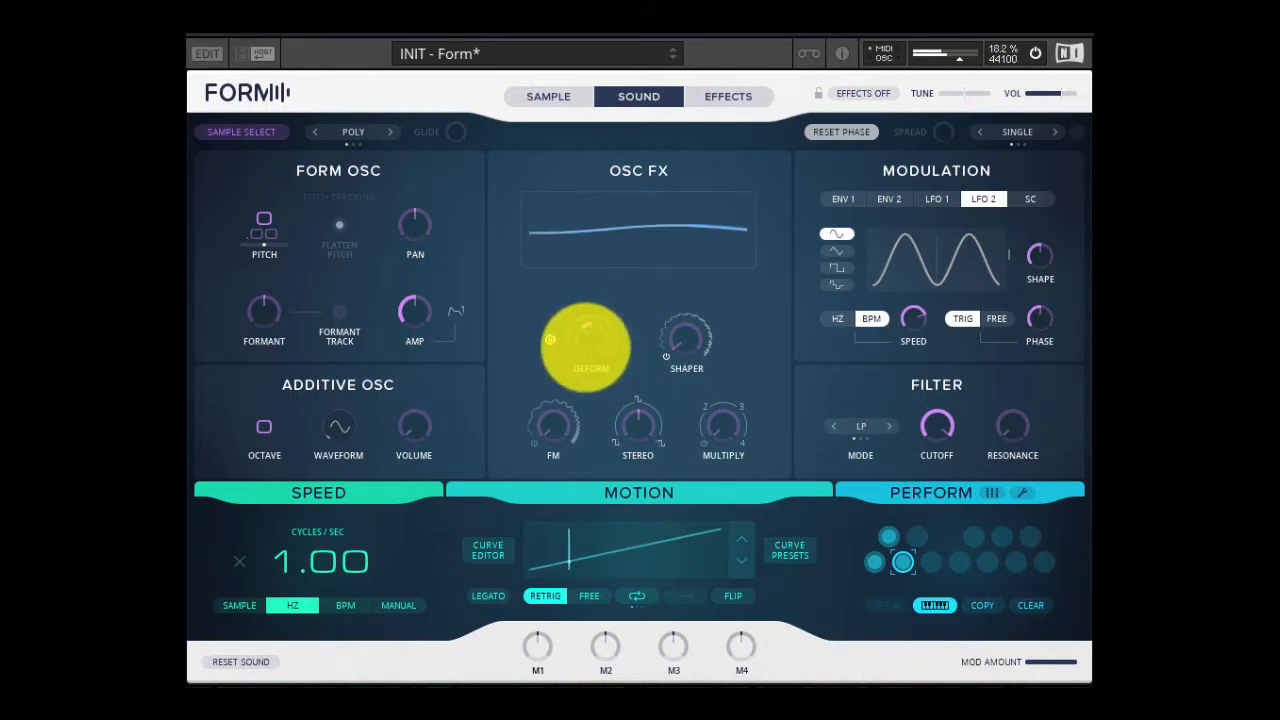
Enable forward looping for the motion and raise the Shaper amount to 0.87, toggling the effect to compare
{"action": "left_click", "coordinate": [647, 594]}
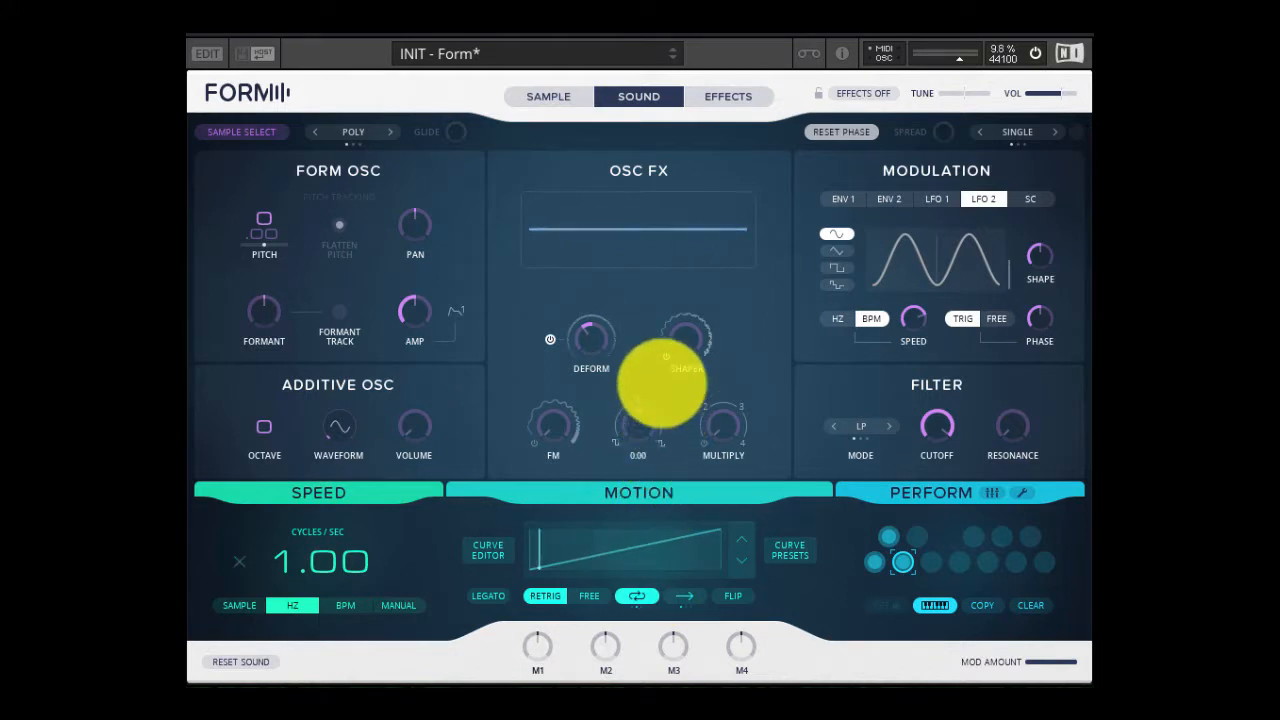
{"action": "left_click", "coordinate": [665, 357]}
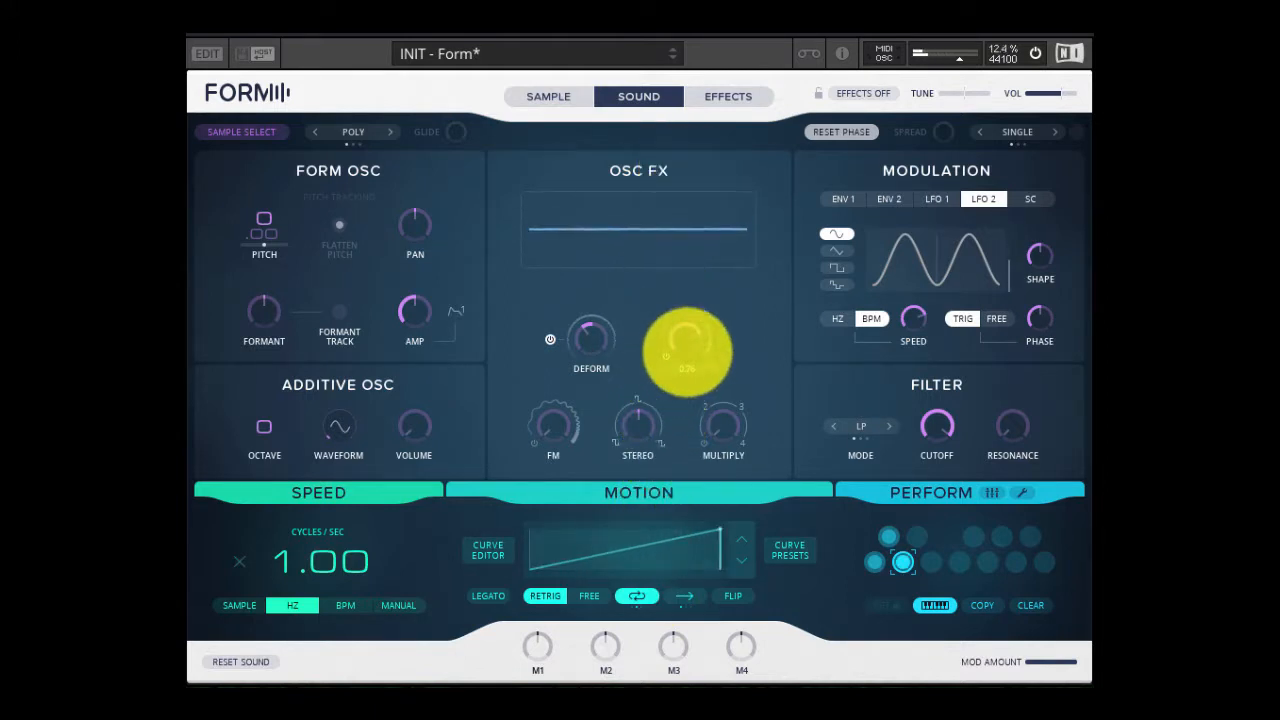
{"action": "left_click", "coordinate": [666, 358]}
{"action": "left_click", "coordinate": [666, 357]}
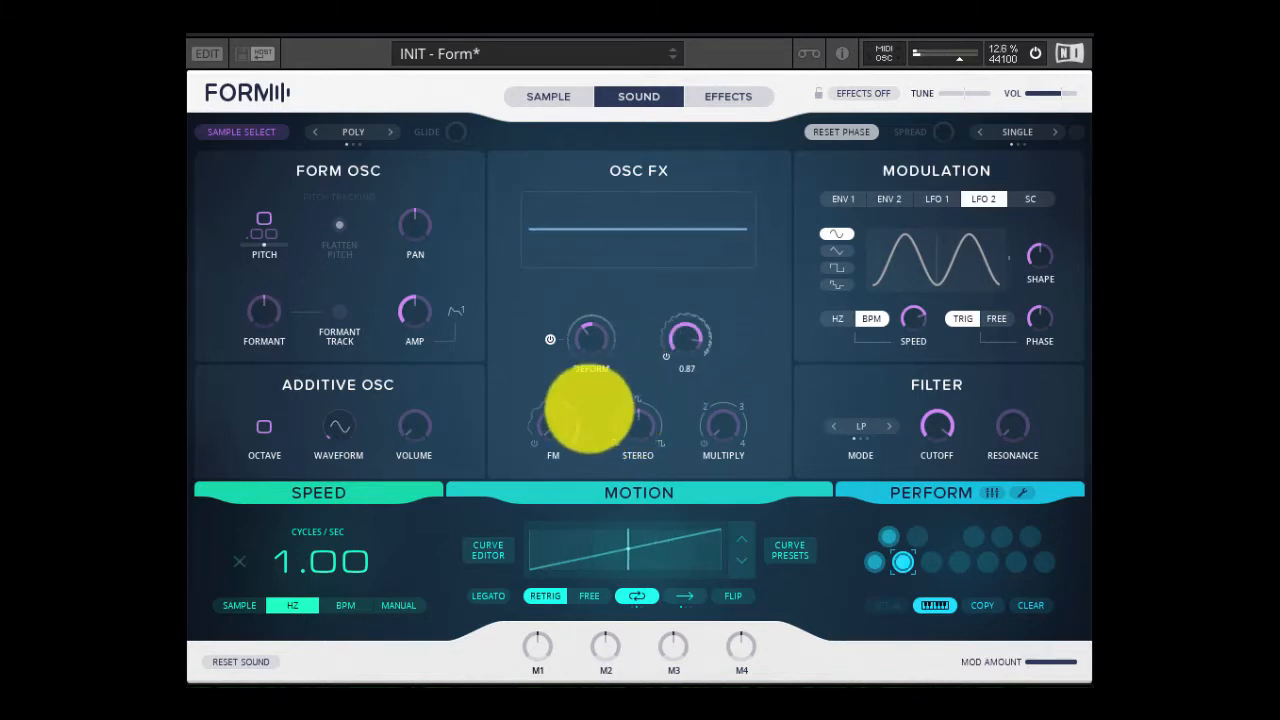
Raise the FM amount, readjust the Shaper and set Deform to -0.13
{"action": "left_click_drag", "start_coordinate": [561, 433], "coordinate": [571, 304]}
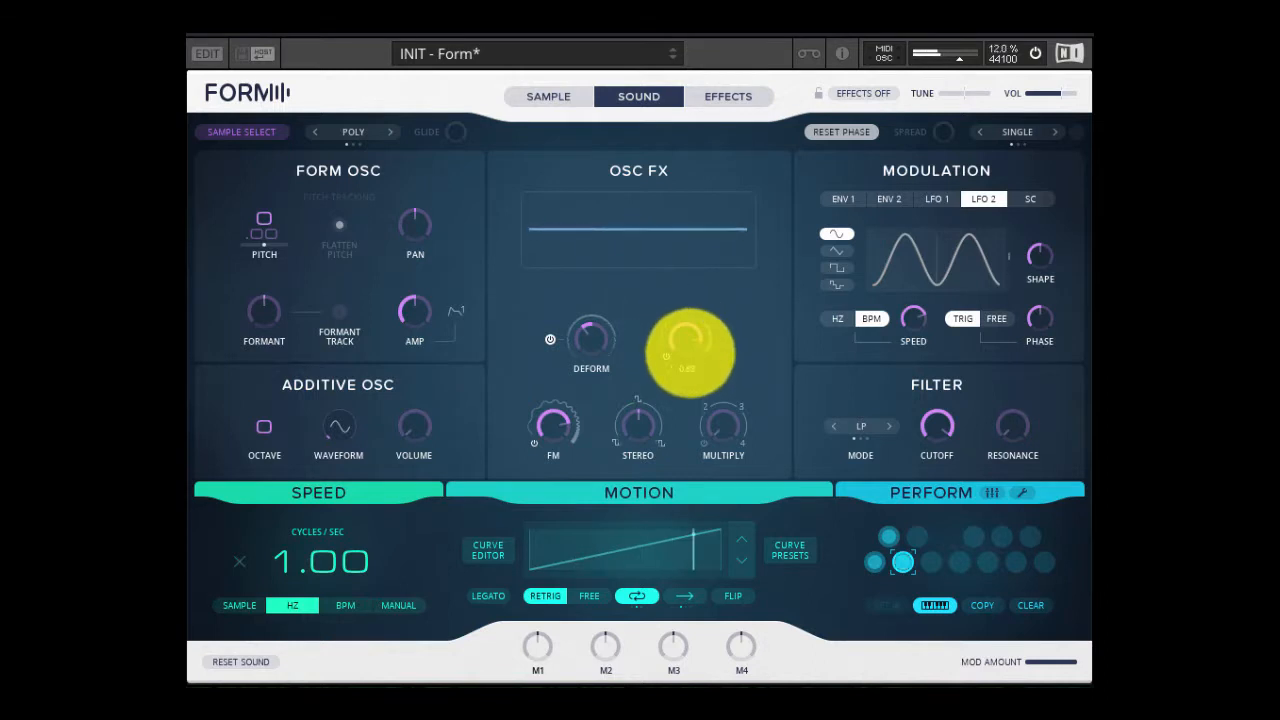
{"action": "left_click_drag", "start_coordinate": [593, 354], "coordinate": [598, 299]}
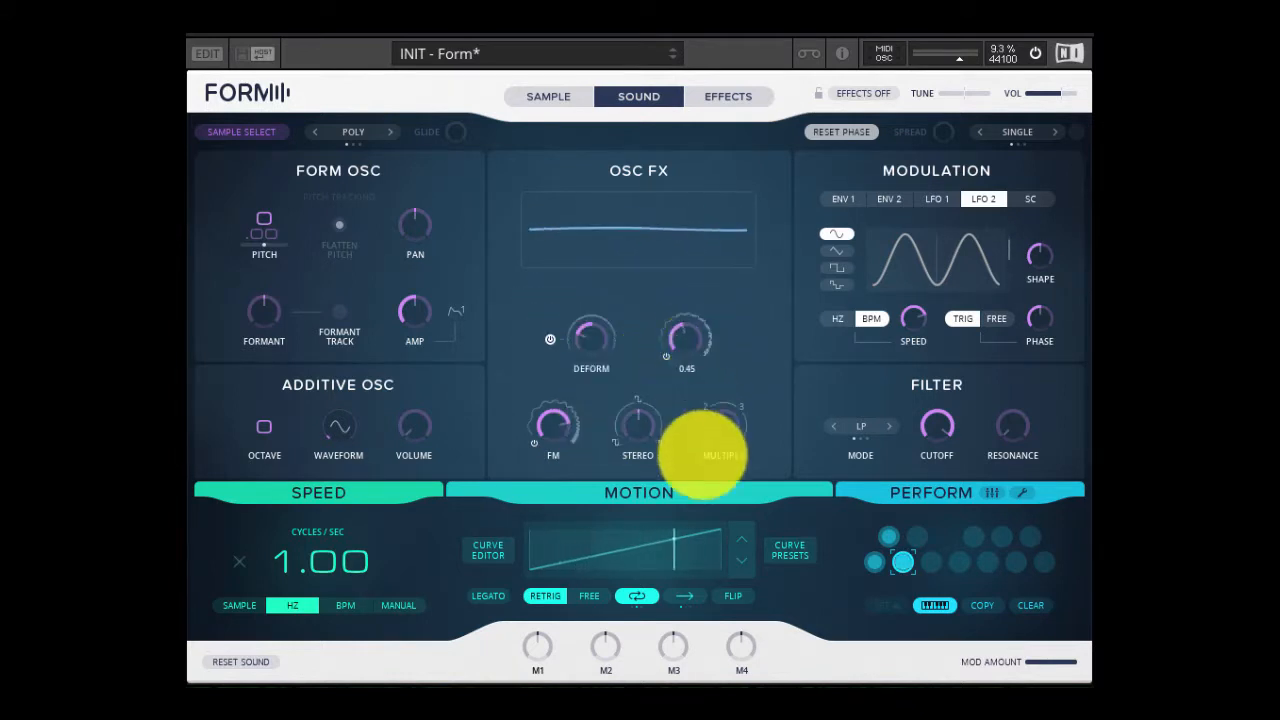
{"action": "left_click_drag", "start_coordinate": [687, 362], "coordinate": [691, 320]}
{"action": "left_click_drag", "start_coordinate": [602, 343], "coordinate": [609, 292]}
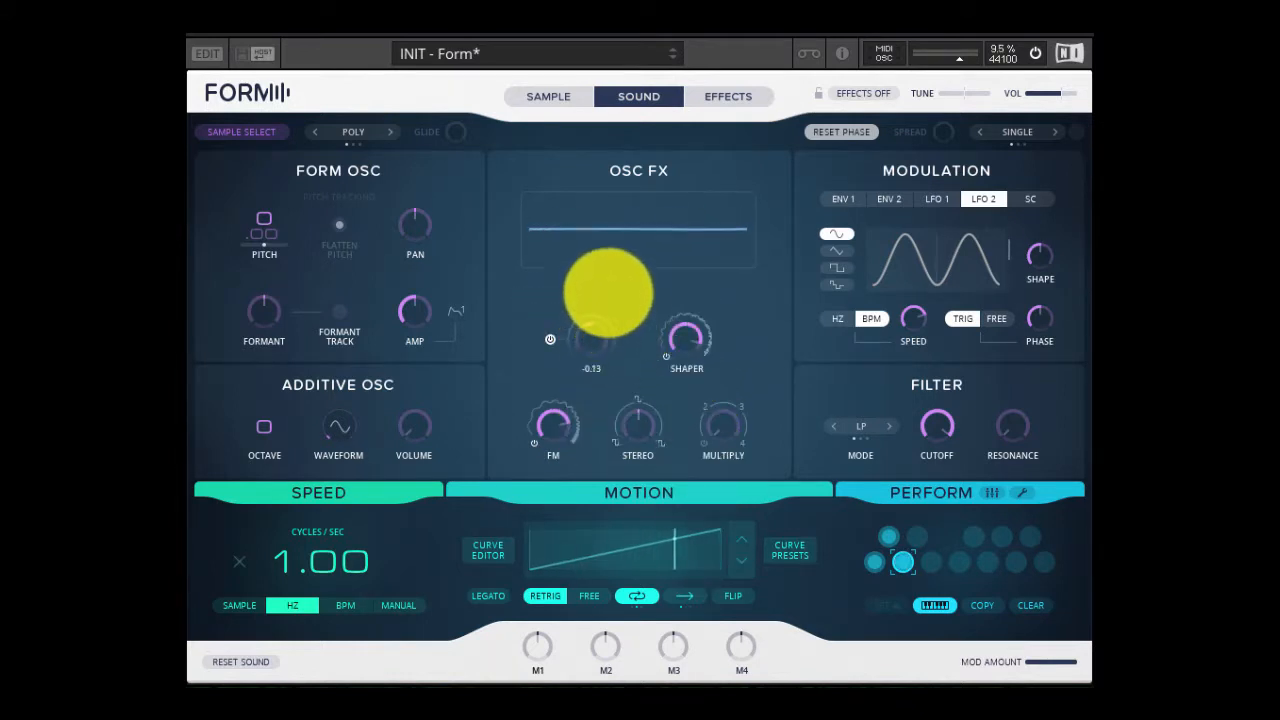
Turn the Shaper and FM fully down, centre Deform and lower the Stereo setting below zero
{"action": "left_click_drag", "start_coordinate": [687, 334], "coordinate": [695, 562]}
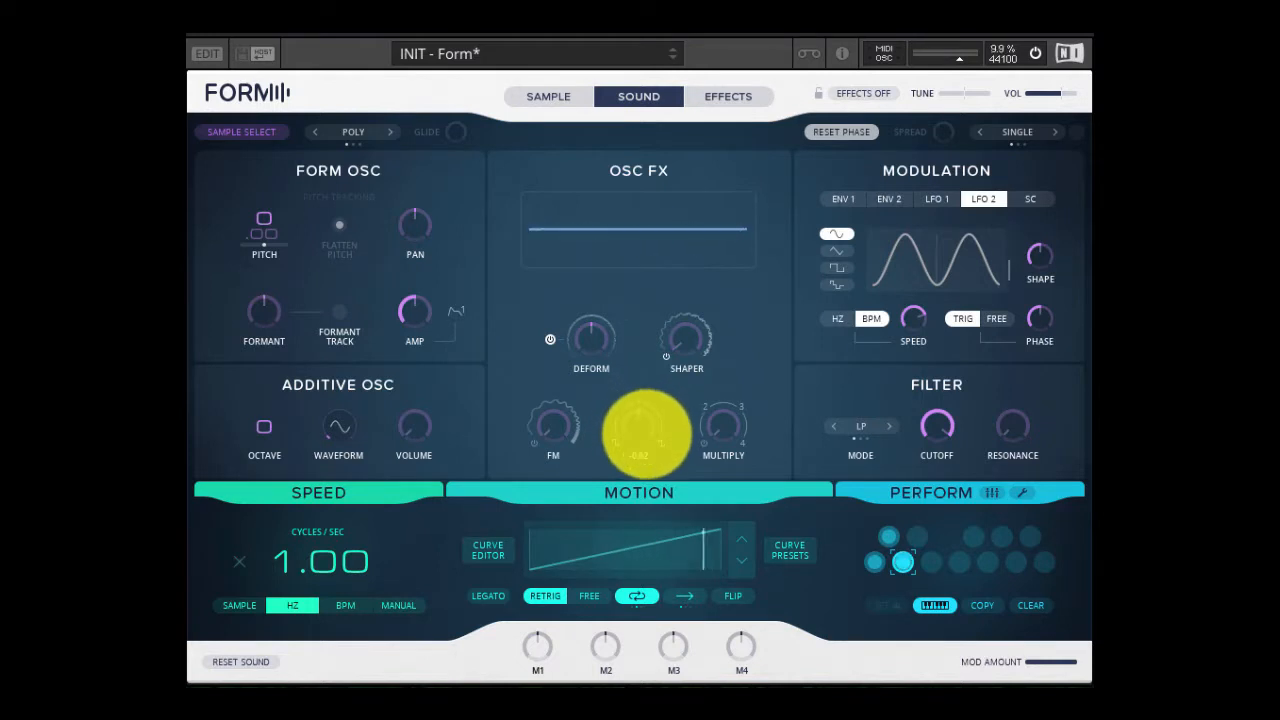
{"action": "left_click_drag", "start_coordinate": [646, 430], "coordinate": [662, 548]}
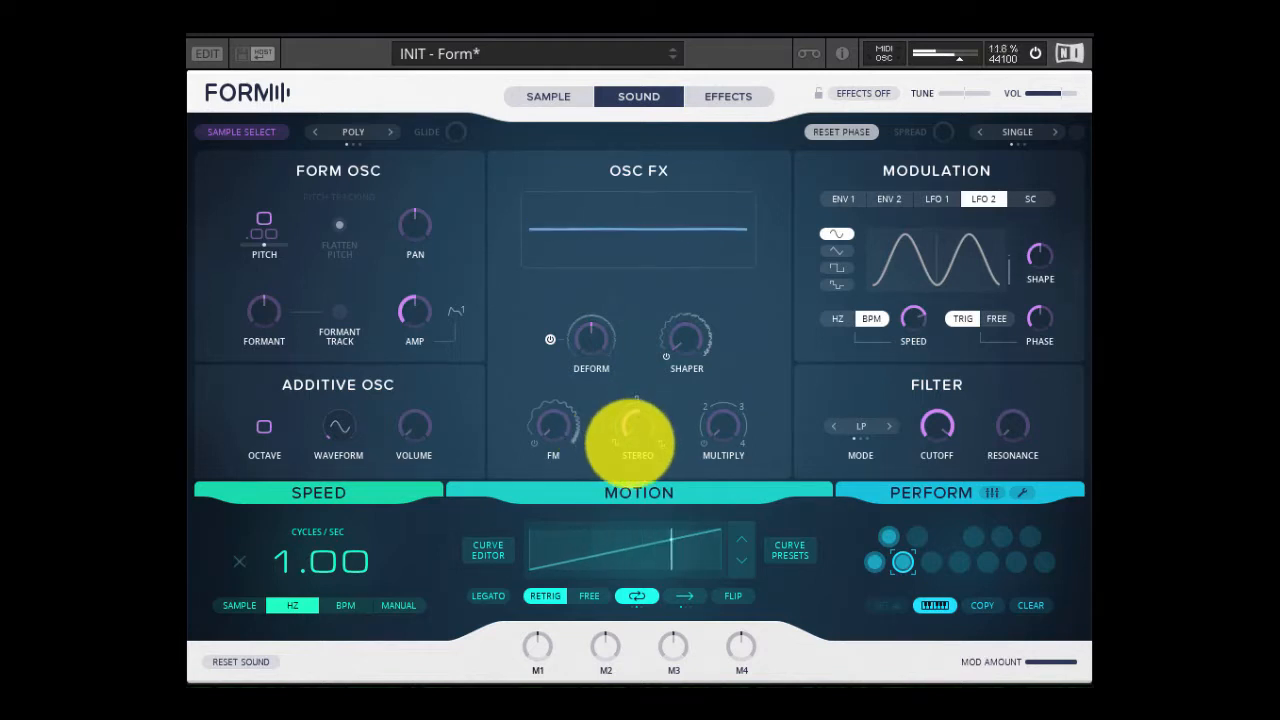
Centre the Stereo setting, adjust the Additive oscillator's waveform and try out the Multiply amount
{"action": "left_click_drag", "start_coordinate": [643, 428], "coordinate": [643, 290]}
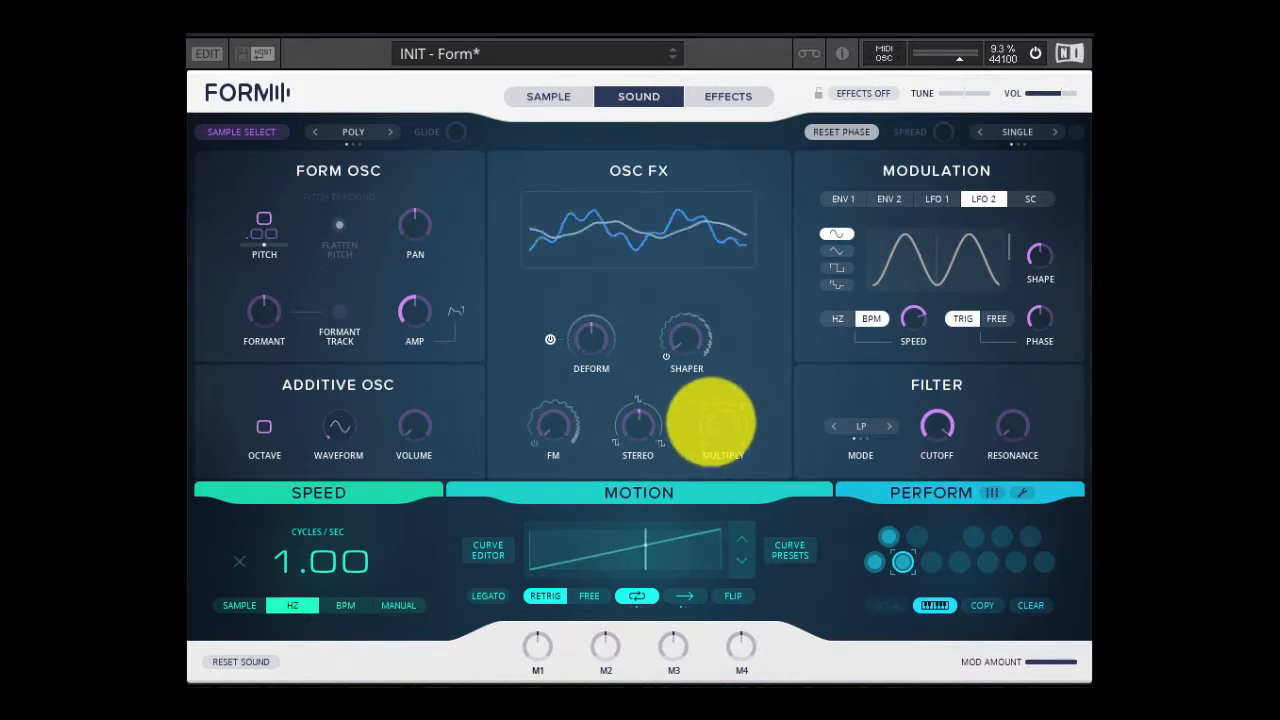
{"action": "left_click_drag", "start_coordinate": [338, 430], "coordinate": [349, 406]}
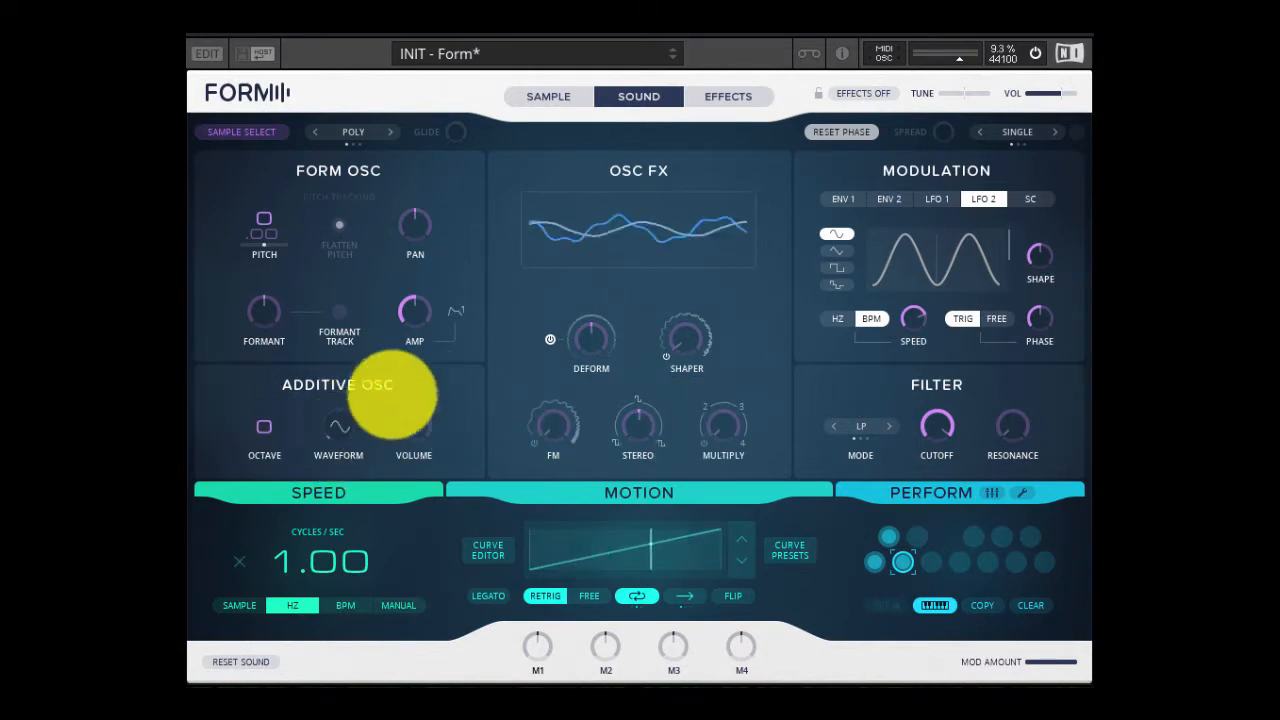
{"action": "left_click_drag", "start_coordinate": [718, 428], "coordinate": [725, 402]}
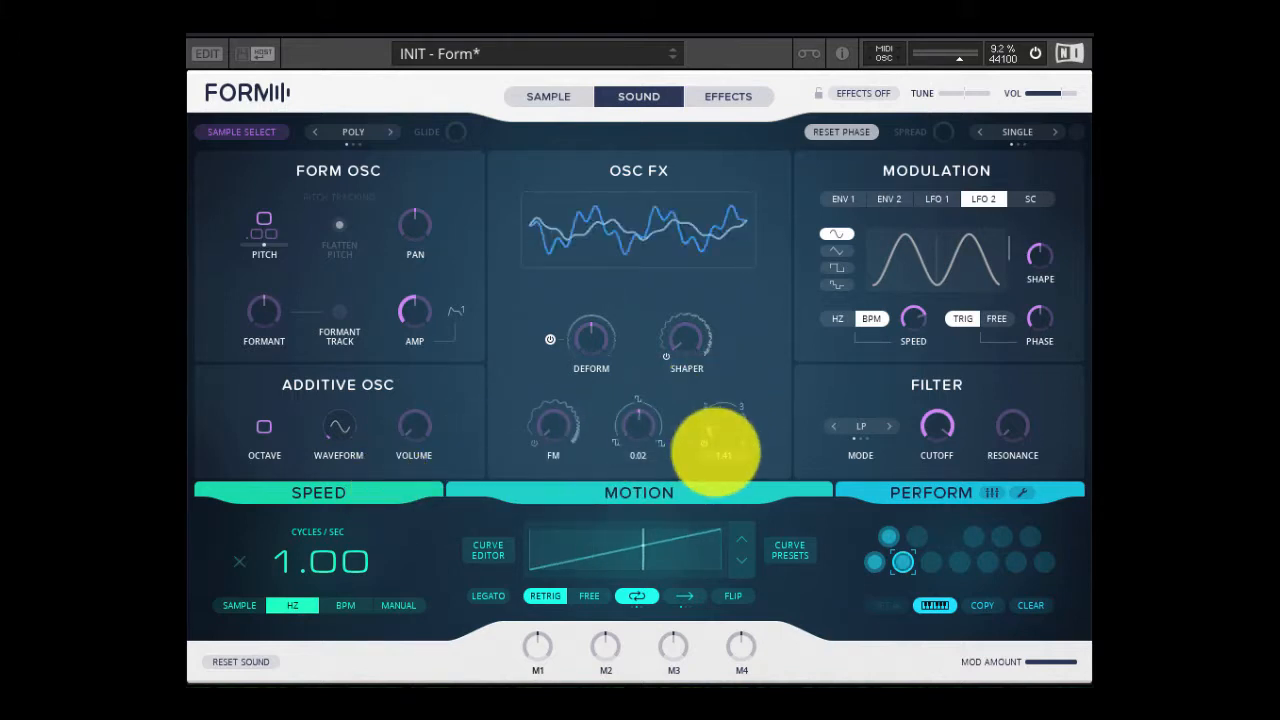
{"action": "left_click_drag", "start_coordinate": [715, 428], "coordinate": [742, 313]}
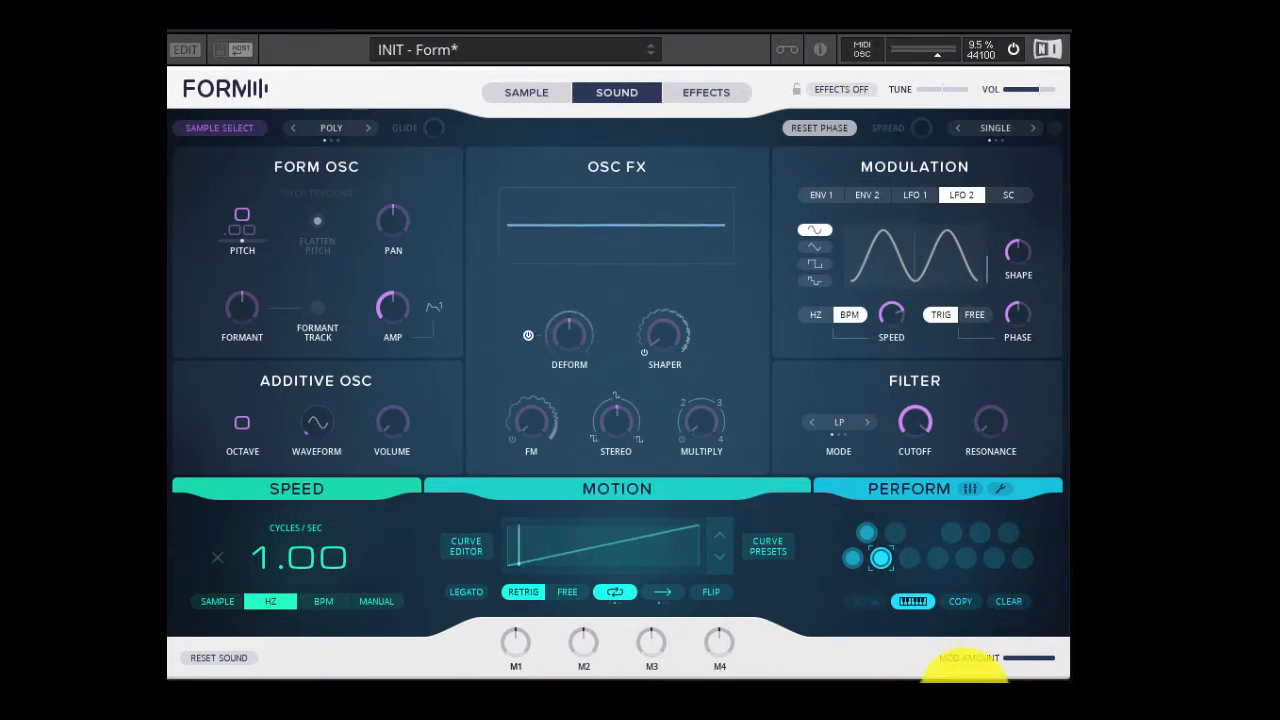
Select an unused Perform slot and trim the sample's start and end around its first two hits
{"action": "left_click", "coordinate": [895, 533]}
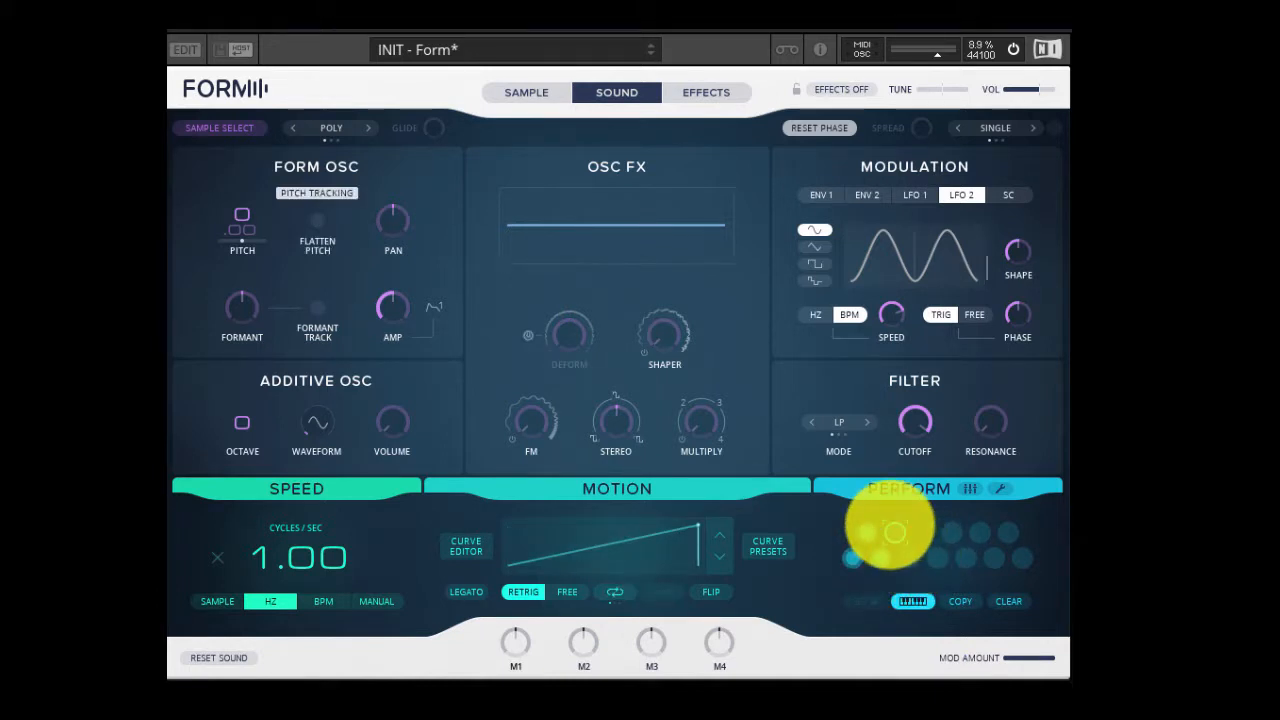
{"action": "left_click", "coordinate": [552, 92]}
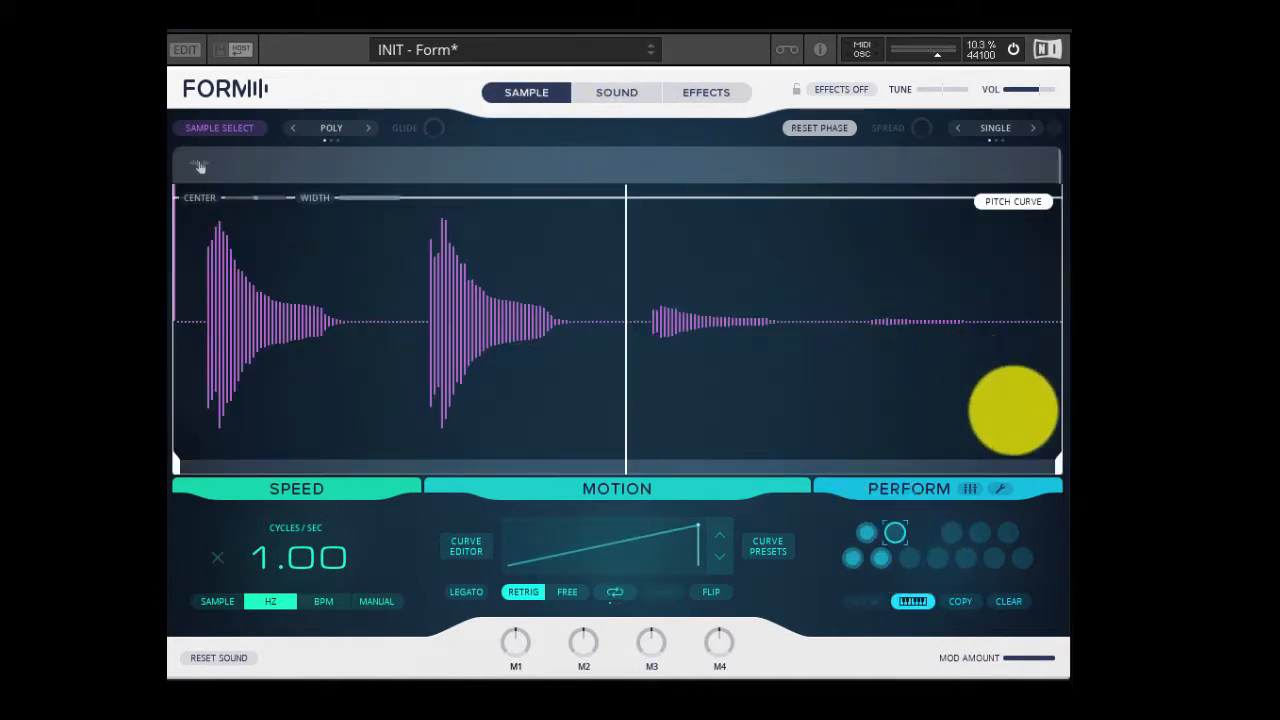
{"action": "mouse_move", "coordinate": [1043, 457]}
{"action": "left_mouse_down"}
{"action": "mouse_move", "coordinate": [580, 428]}
{"action": "mouse_move", "coordinate": [733, 440]}
{"action": "left_mouse_up"}
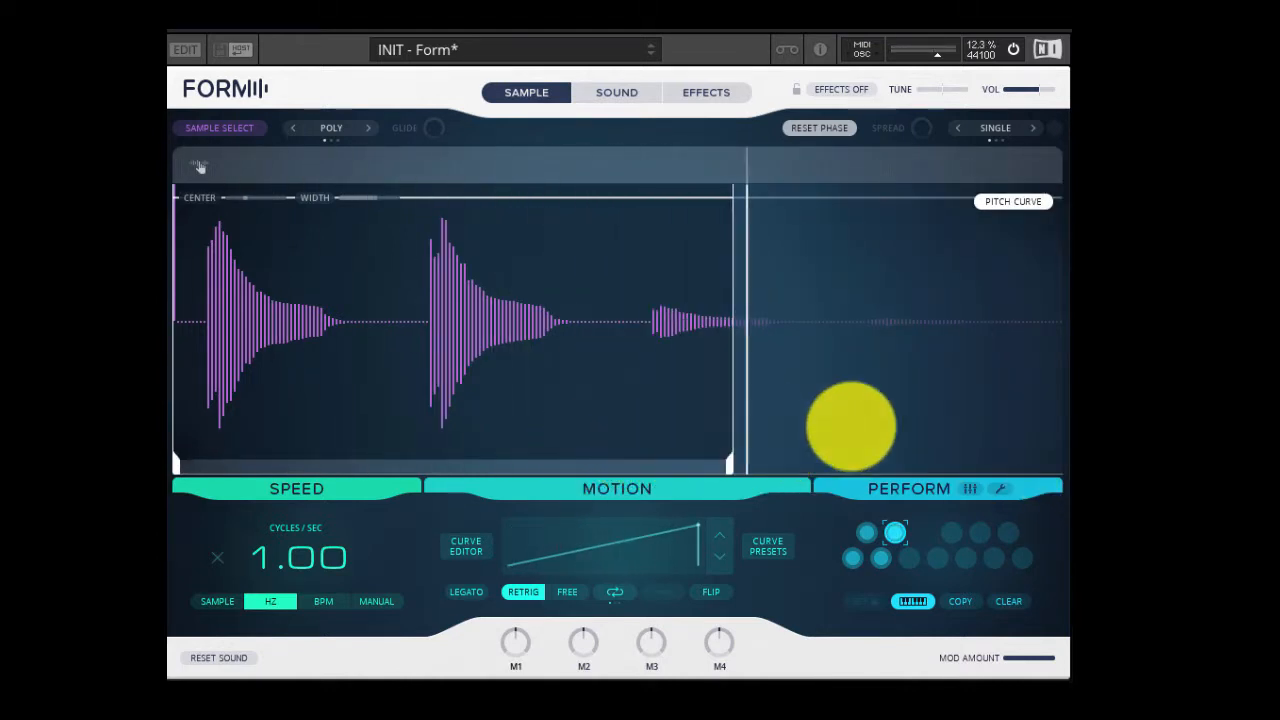
{"action": "left_click_drag", "start_coordinate": [851, 426], "coordinate": [1059, 440]}
{"action": "mouse_move", "coordinate": [180, 462]}
{"action": "left_mouse_down"}
{"action": "mouse_move", "coordinate": [851, 406]}
{"action": "mouse_move", "coordinate": [640, 369]}
{"action": "mouse_move", "coordinate": [206, 380]}
{"action": "left_mouse_up"}
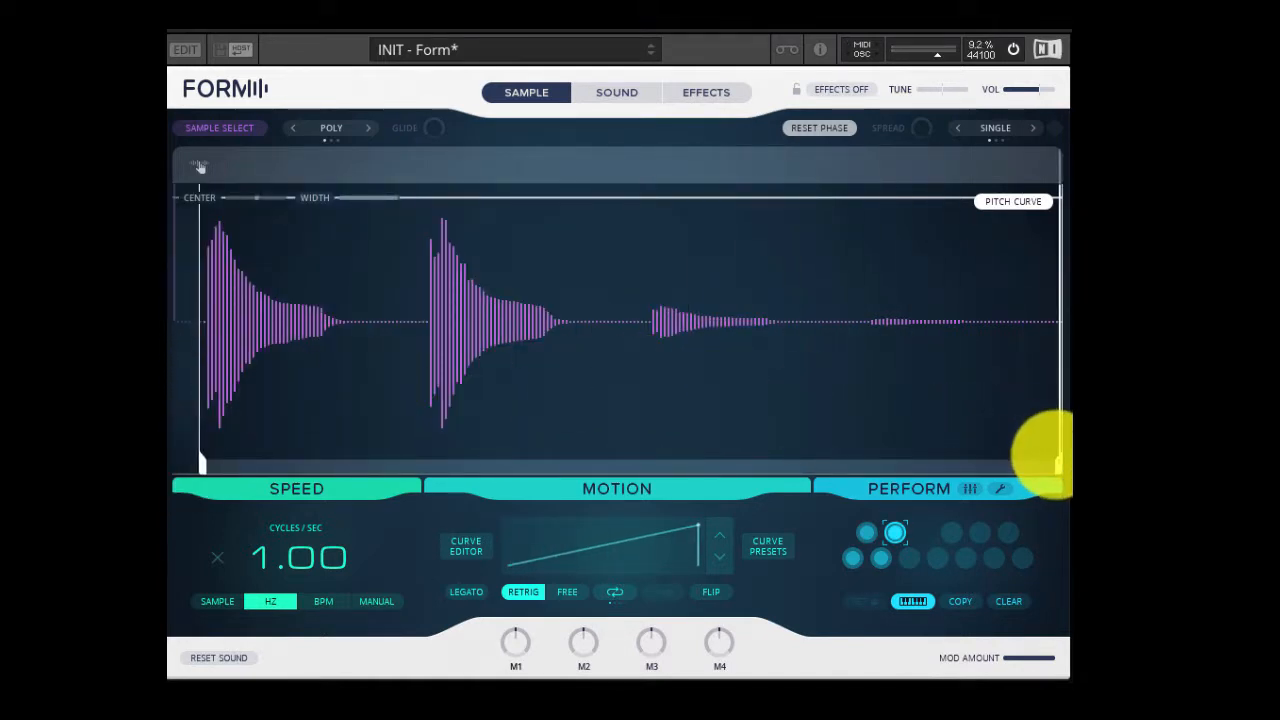
{"action": "mouse_move", "coordinate": [1051, 449]}
{"action": "left_mouse_down"}
{"action": "mouse_move", "coordinate": [677, 443]}
{"action": "mouse_move", "coordinate": [572, 422]}
{"action": "left_mouse_up"}
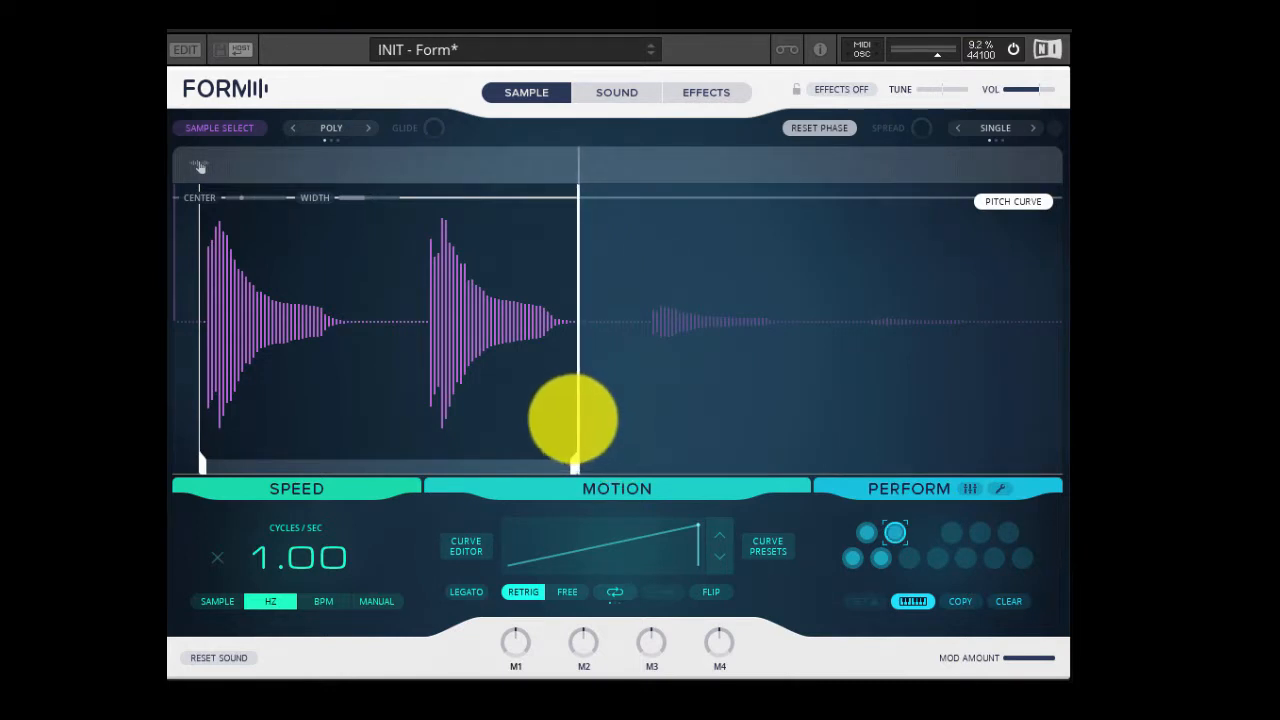
Show the effects page and enable Frequency Shaping and Warmth
{"action": "left_click", "coordinate": [706, 92]}
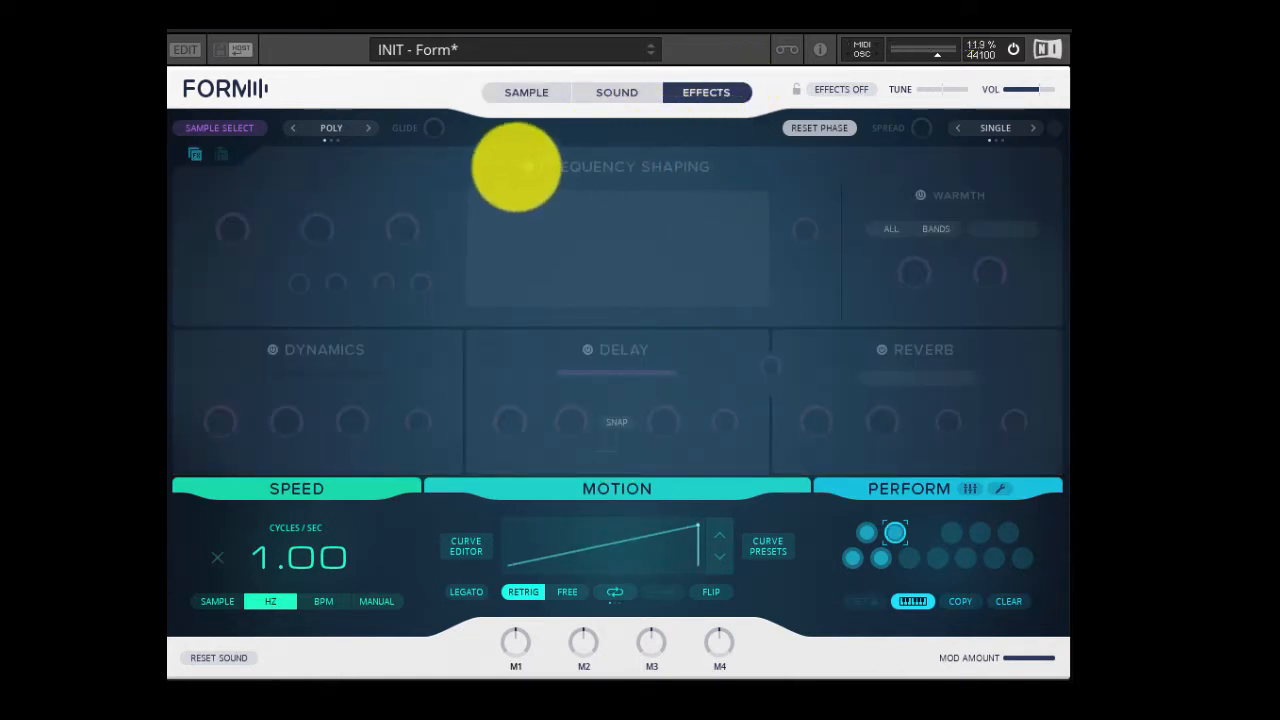
{"action": "left_click", "coordinate": [526, 167]}
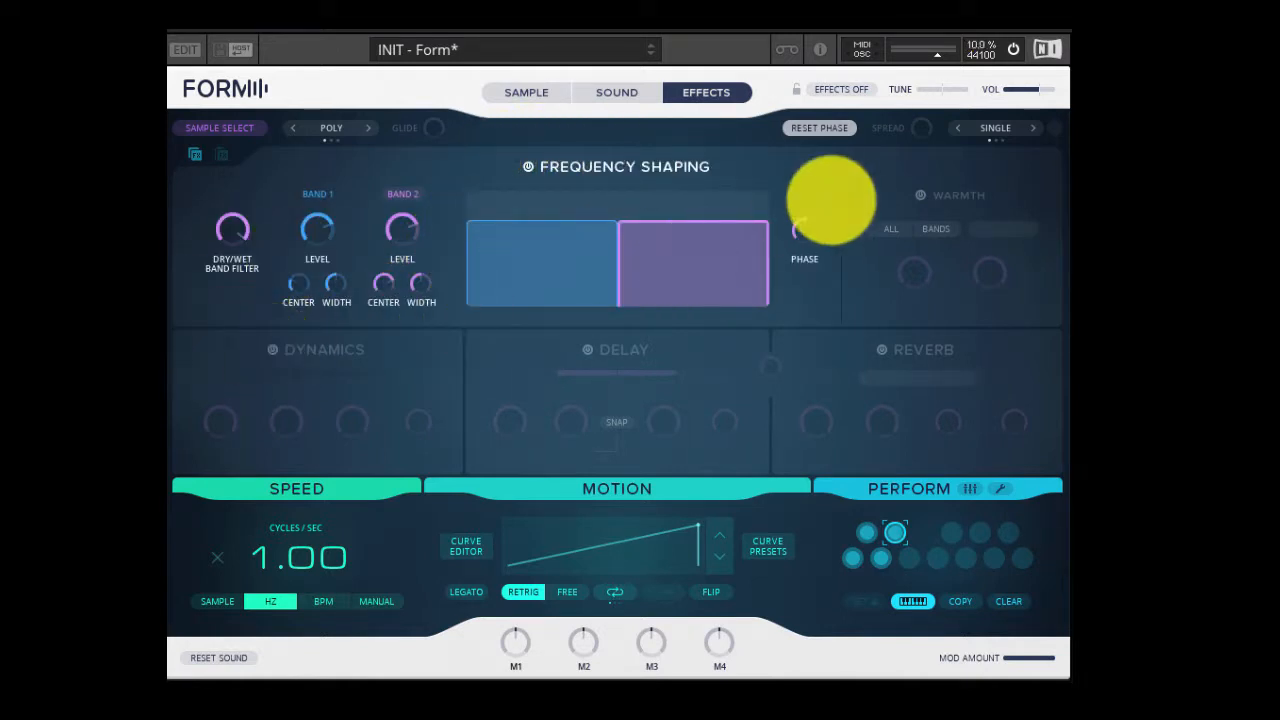
{"action": "left_click", "coordinate": [918, 195]}
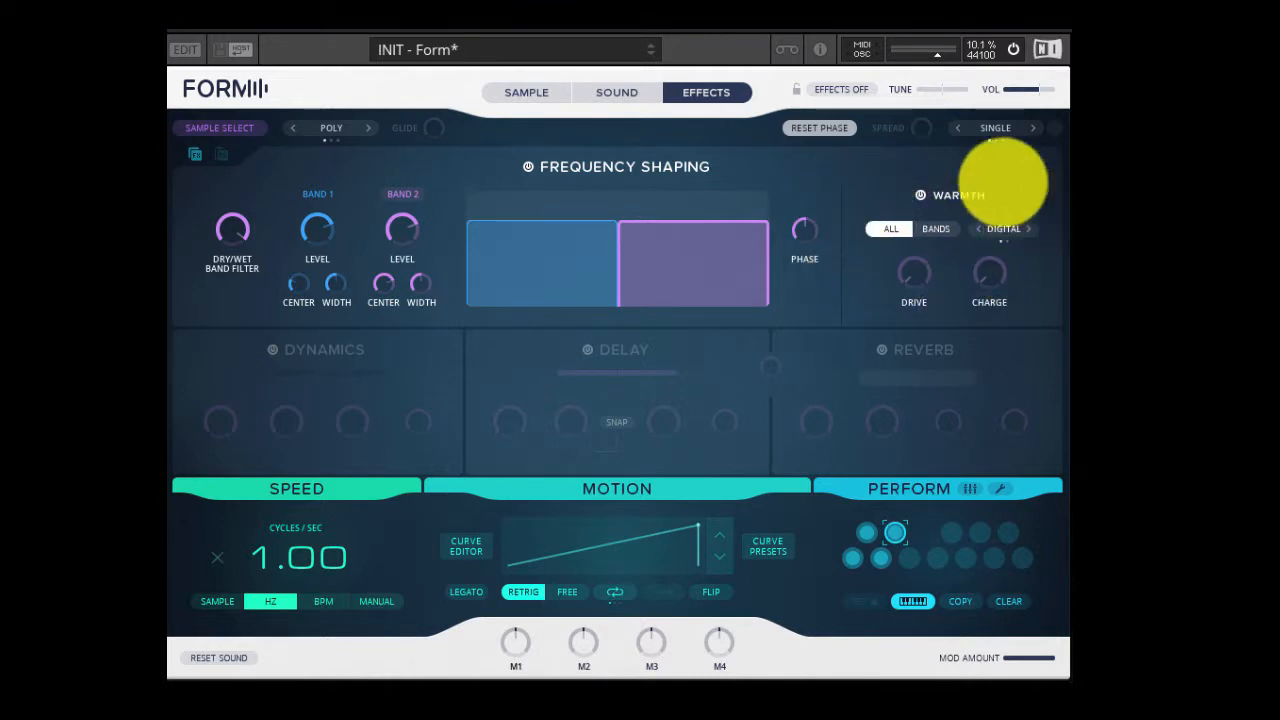
Try the Dynamics, Delay and Reverb effects by enabling all three, and switch them off again
{"action": "left_click", "coordinate": [272, 349]}
{"action": "left_click", "coordinate": [588, 349]}
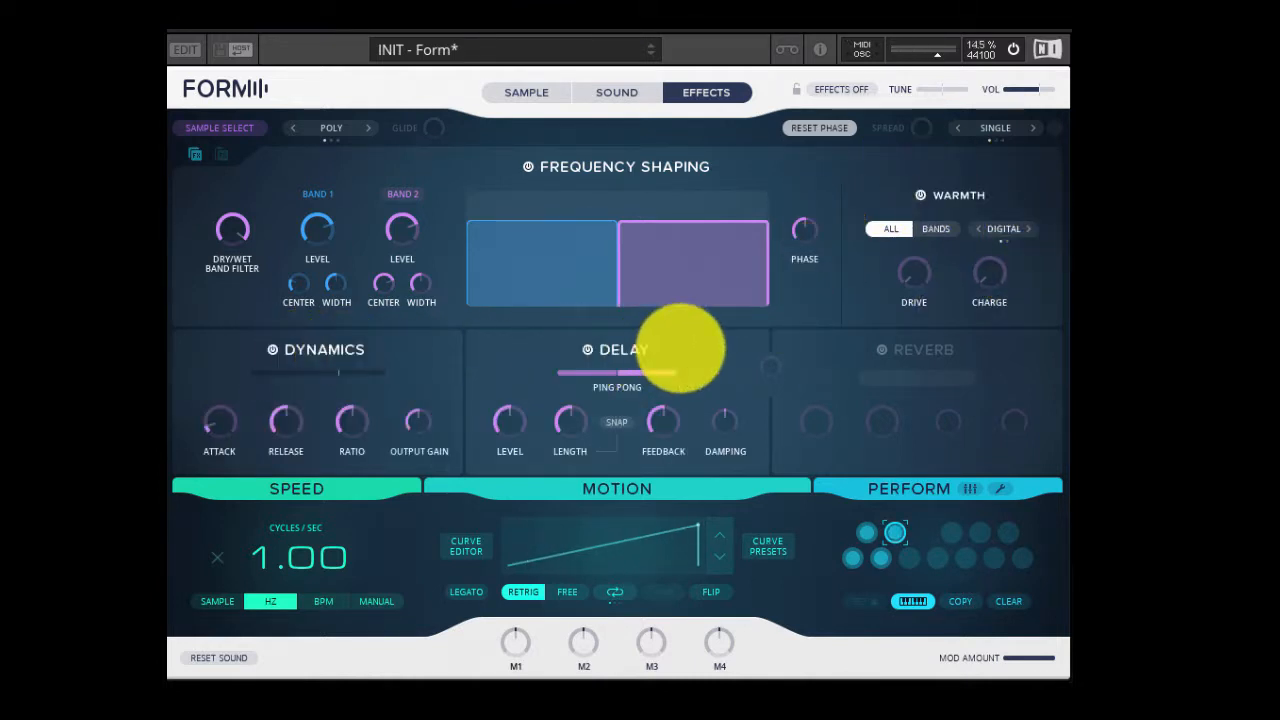
{"action": "left_click", "coordinate": [882, 349]}
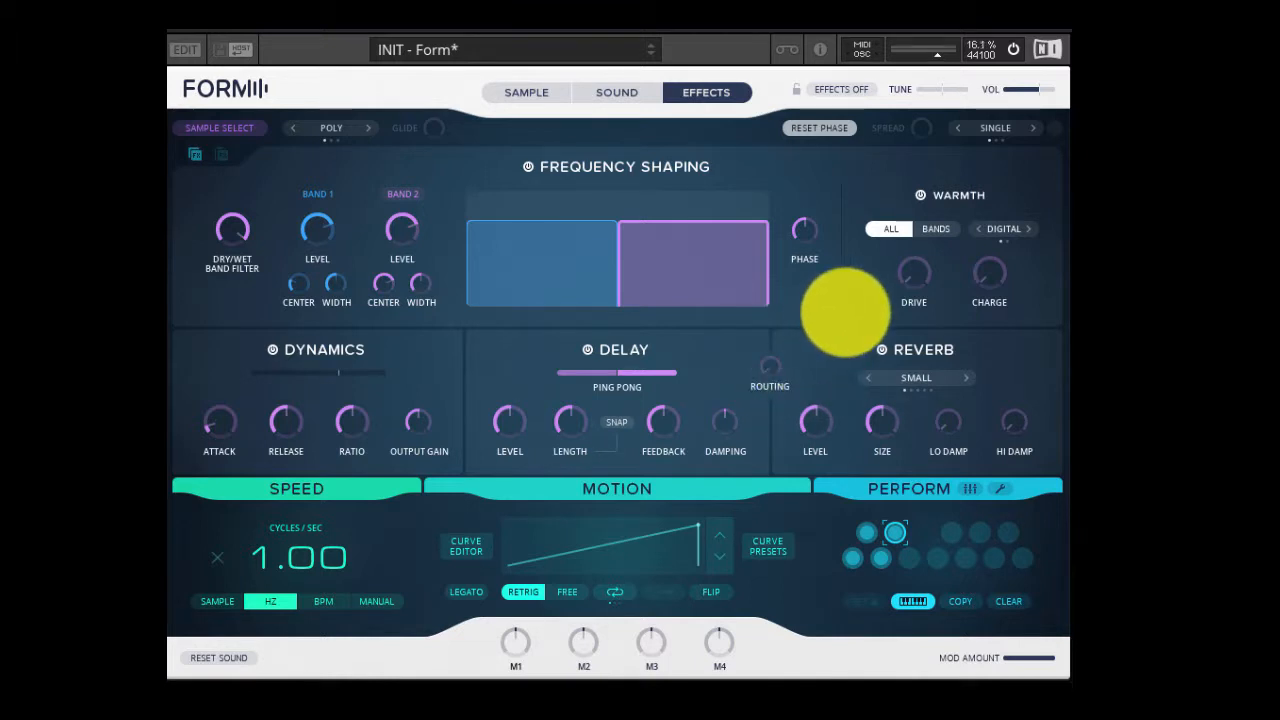
{"action": "left_click", "coordinate": [880, 349]}
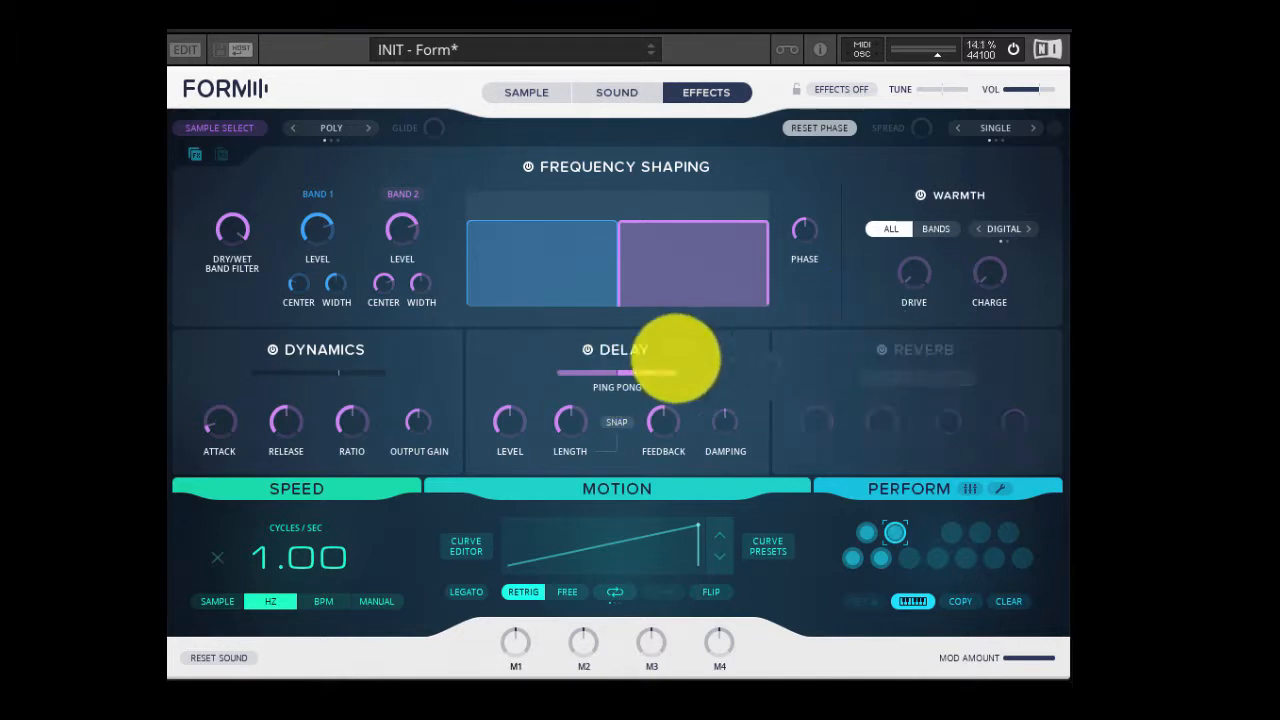
{"action": "left_click", "coordinate": [589, 349]}
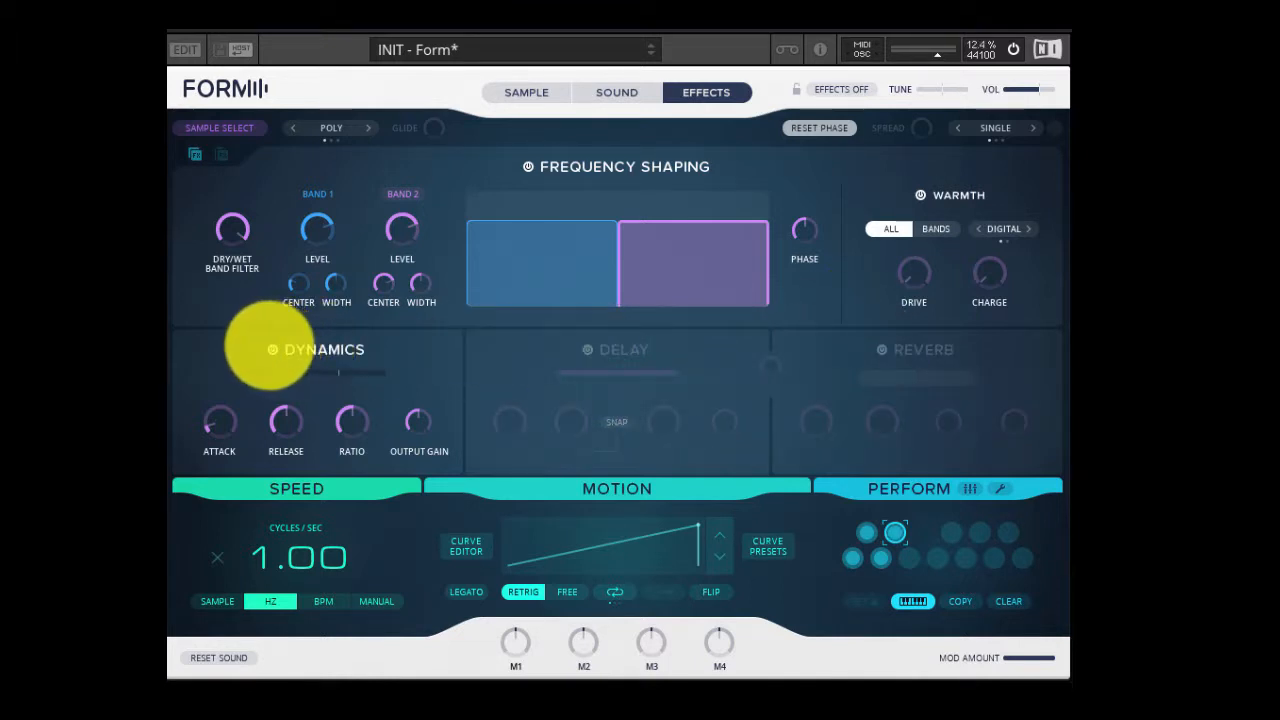
{"action": "left_click", "coordinate": [271, 349]}
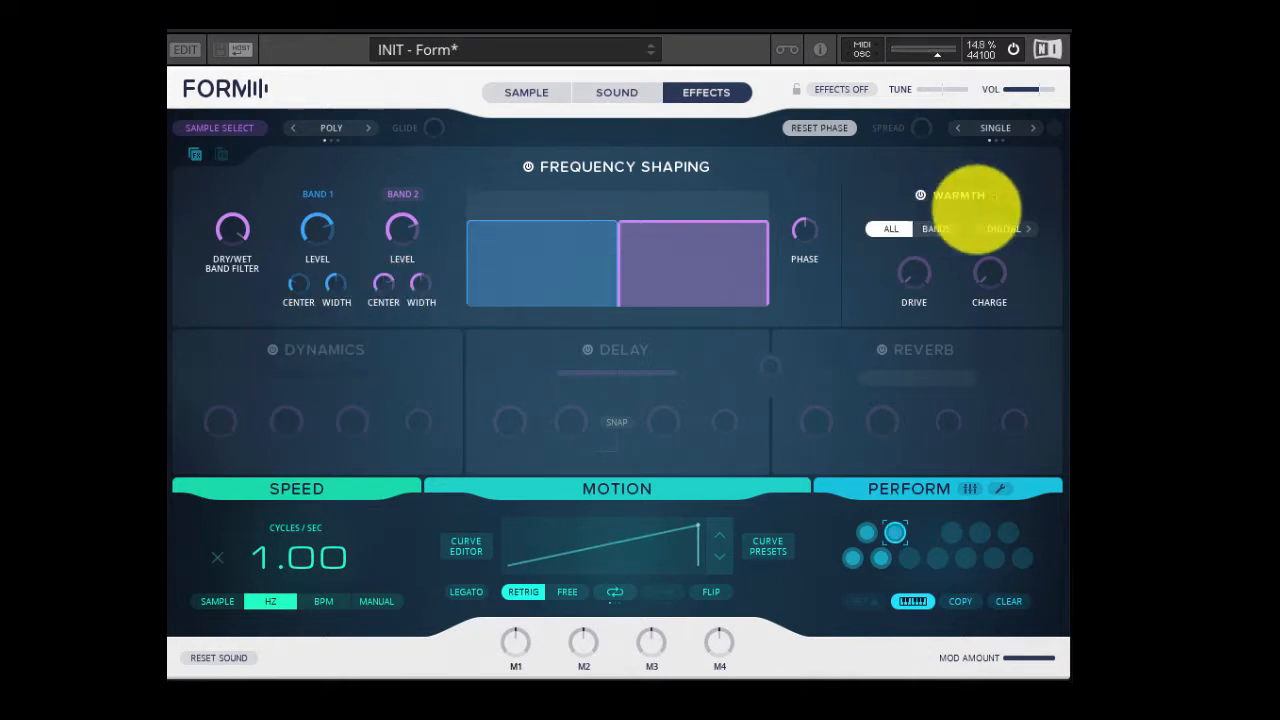
Raise Warmth's Drive and Charge with the Tube type, and increase the Frequency Shaping phase
{"action": "left_click_drag", "start_coordinate": [937, 277], "coordinate": [972, 212]}
{"action": "left_click_drag", "start_coordinate": [992, 259], "coordinate": [983, 200]}
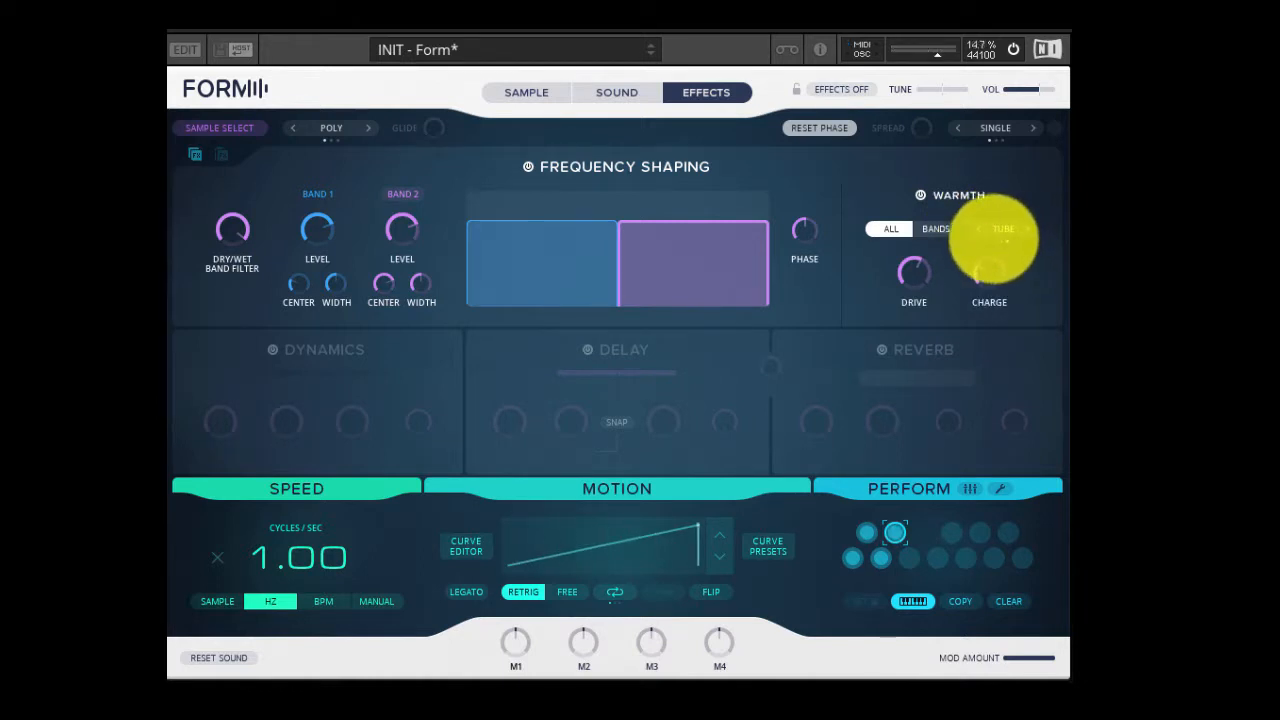
{"action": "left_click_drag", "start_coordinate": [802, 229], "coordinate": [917, 297]}
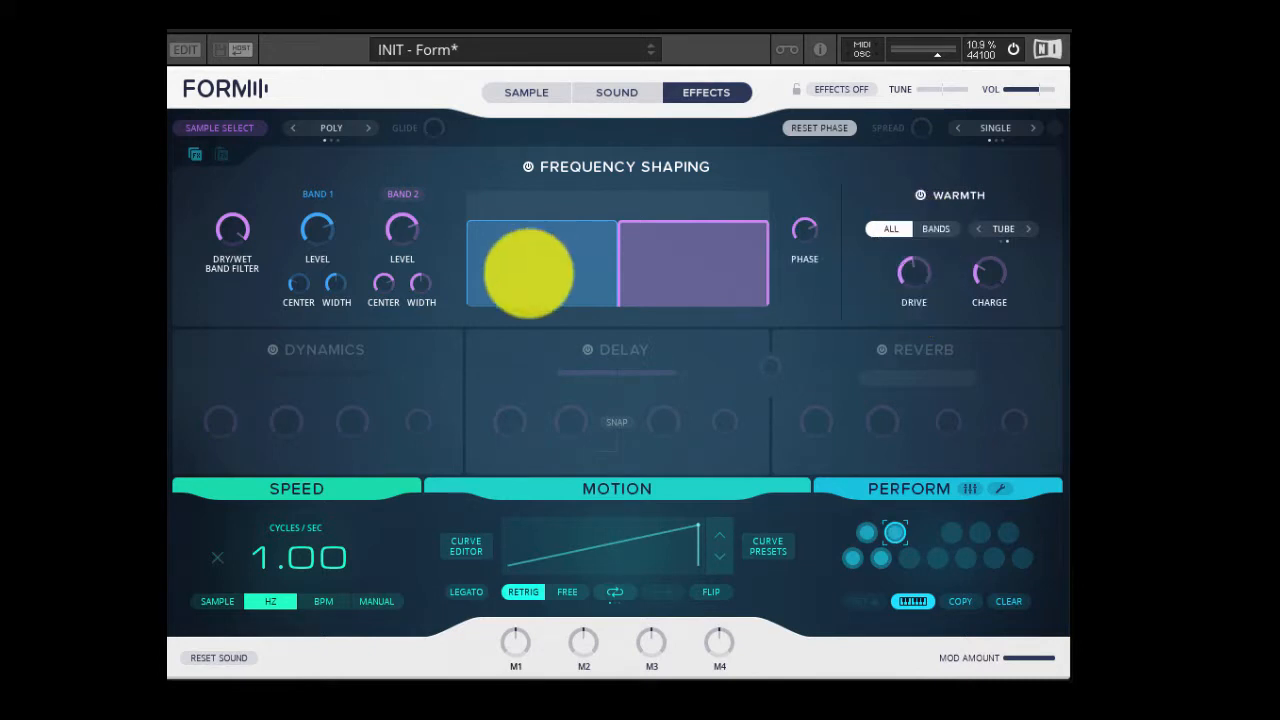
Apply Warmth to the bands only, selecting band 2 and band 1 in turn, and switch Warmth off
{"action": "left_click_drag", "start_coordinate": [529, 273], "coordinate": [534, 274]}
{"action": "left_click", "coordinate": [936, 228]}
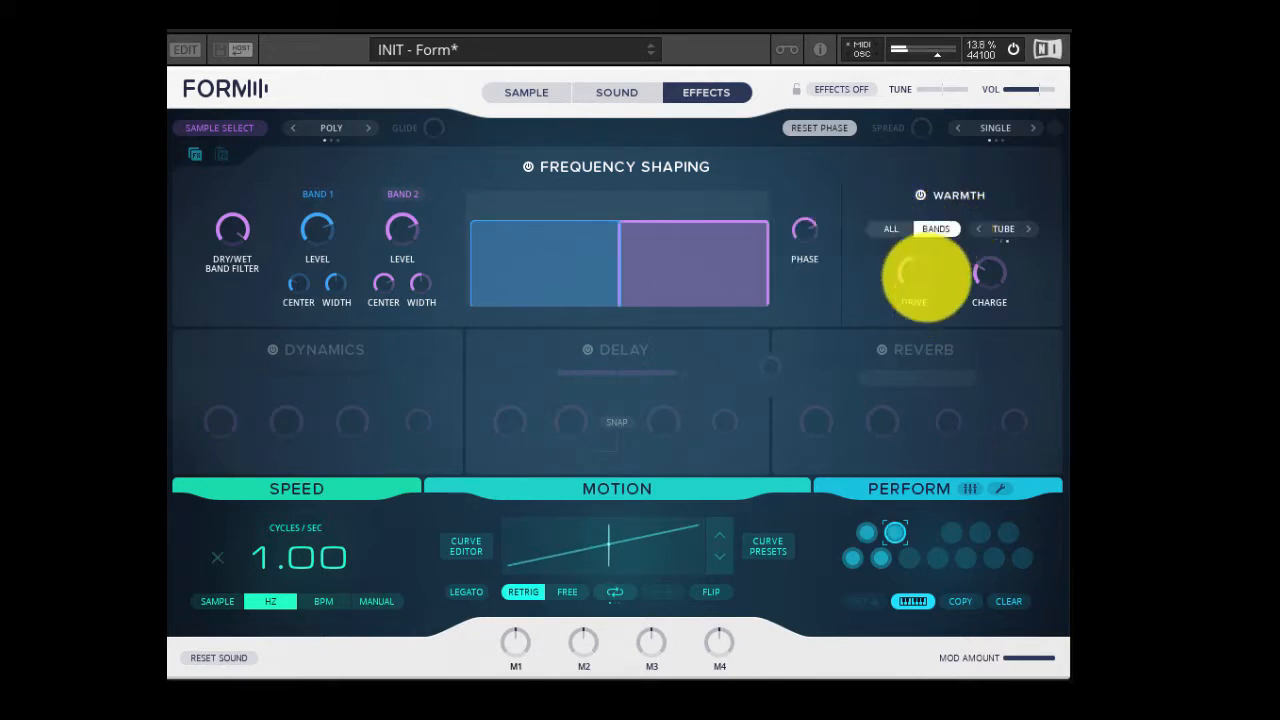
{"action": "left_click", "coordinate": [673, 295]}
{"action": "left_click", "coordinate": [586, 251]}
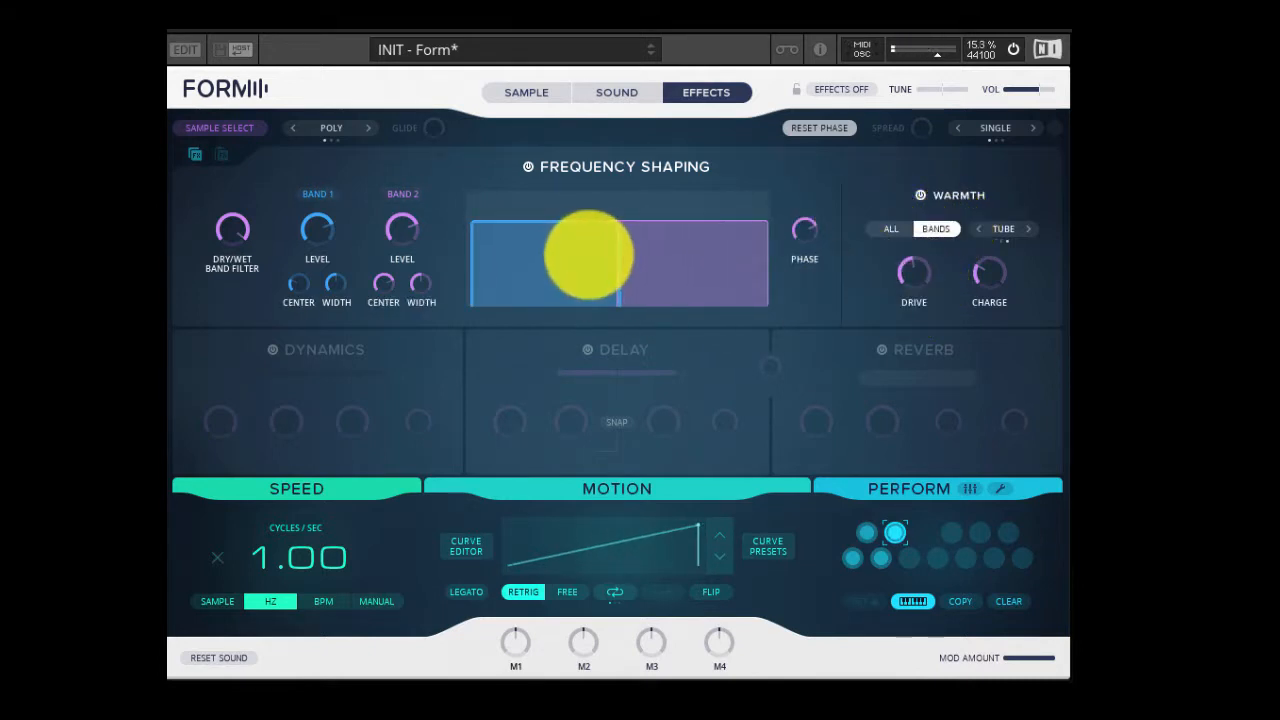
{"action": "left_click", "coordinate": [920, 196]}
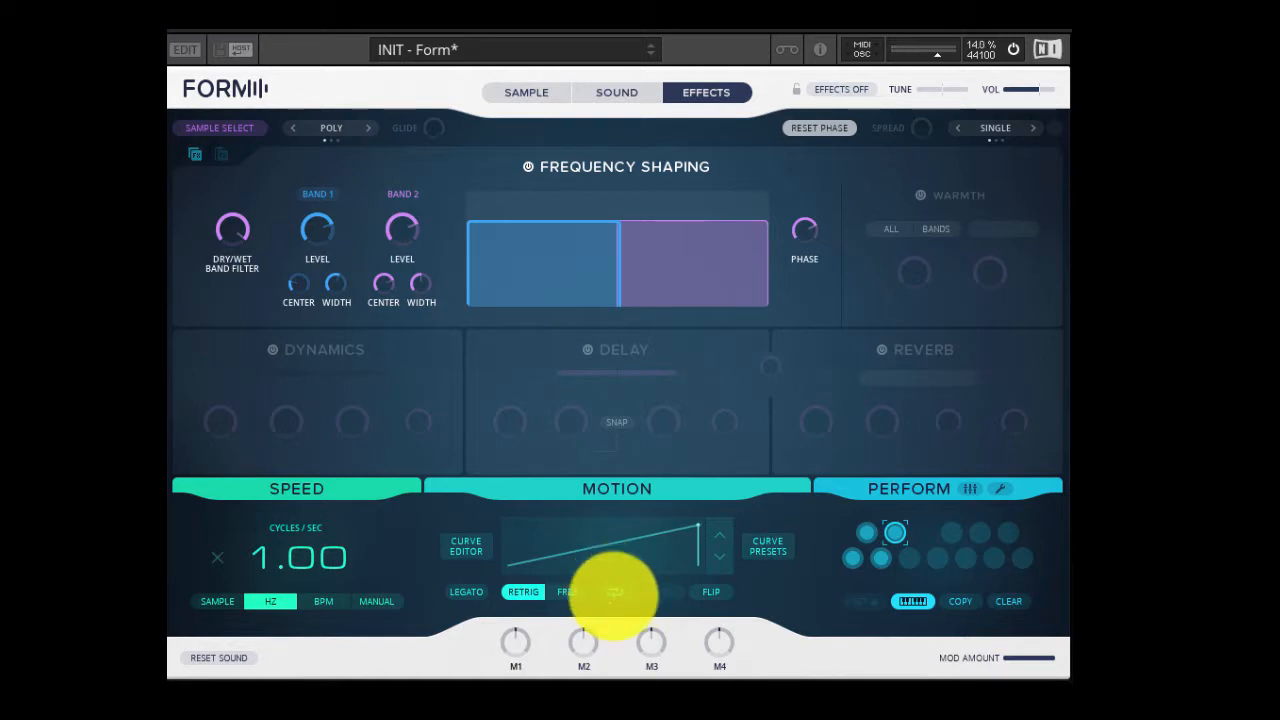
Enable forward motion looping and narrow both frequency bands, with band 1 at center 0.23 and width 0.30
{"action": "left_click", "coordinate": [612, 592]}
{"action": "left_click_drag", "start_coordinate": [613, 287], "coordinate": [464, 271]}
{"action": "left_click_drag", "start_coordinate": [335, 280], "coordinate": [337, 177]}
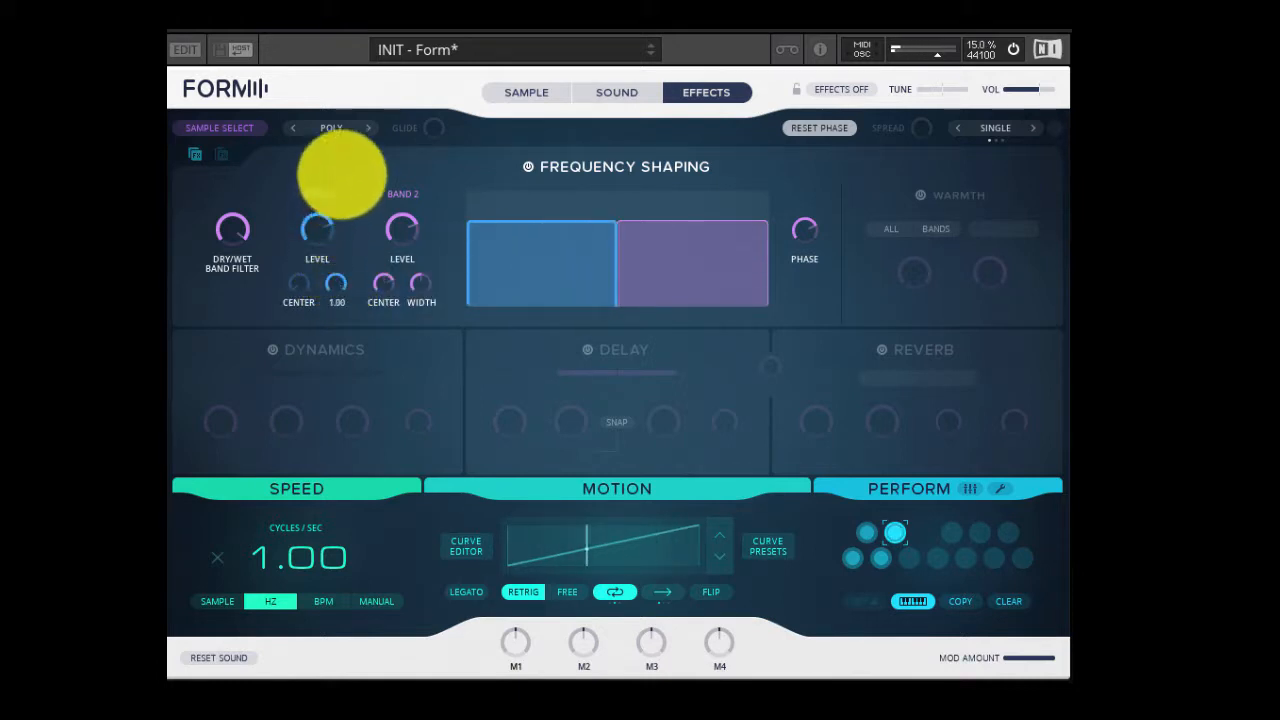
{"action": "left_click_drag", "start_coordinate": [300, 287], "coordinate": [530, 267]}
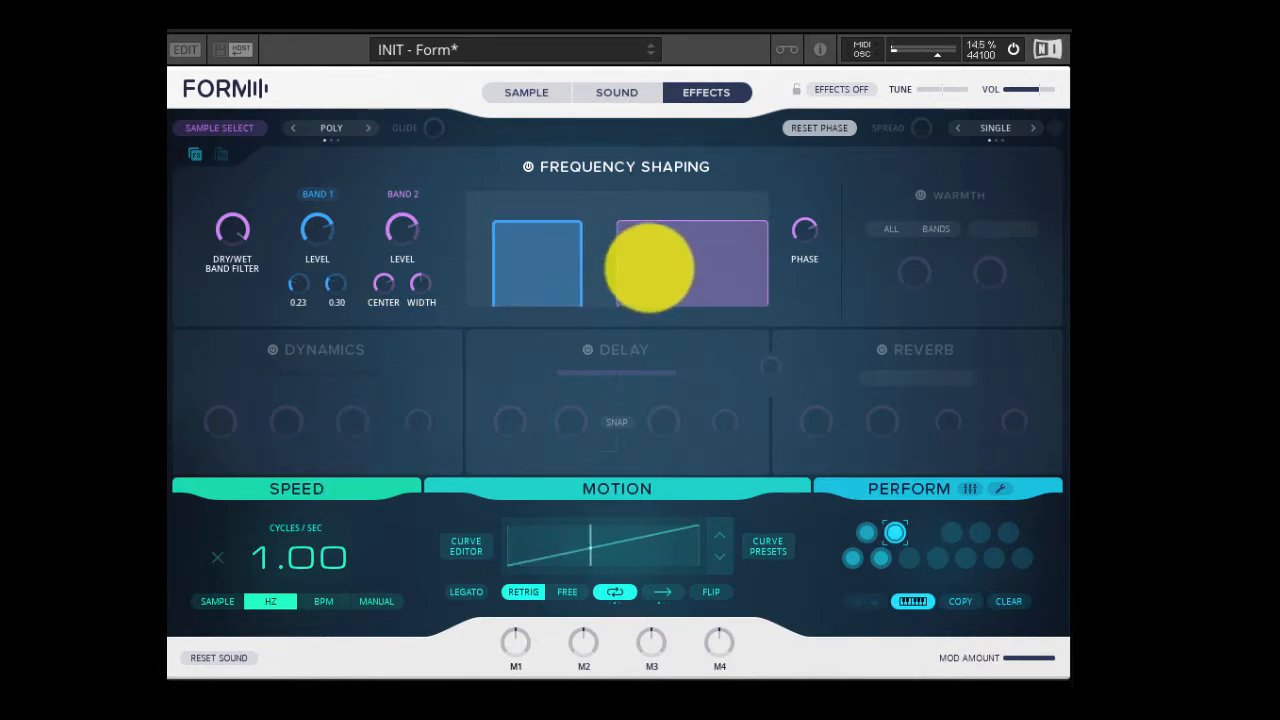
{"action": "mouse_move", "coordinate": [418, 276]}
{"action": "left_mouse_down"}
{"action": "mouse_move", "coordinate": [418, 310]}
{"action": "mouse_move", "coordinate": [424, 291]}
{"action": "left_mouse_up"}
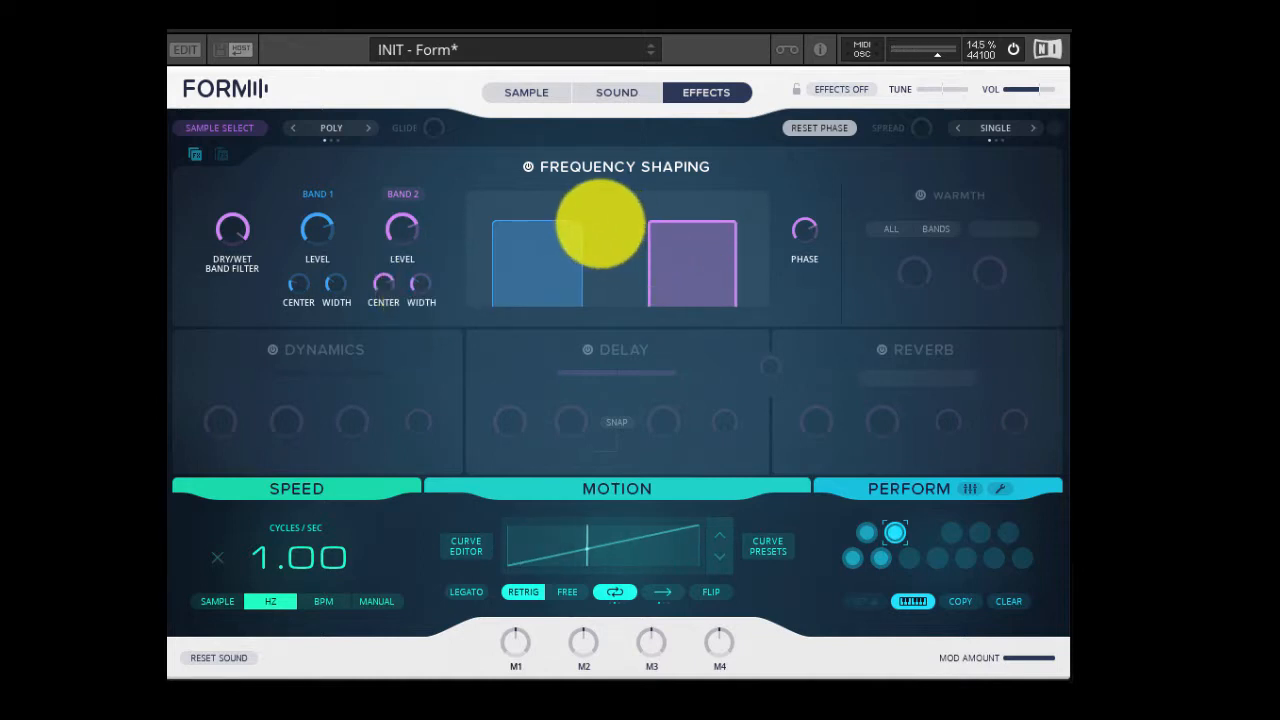
{"action": "mouse_move", "coordinate": [663, 246]}
{"action": "left_mouse_down"}
{"action": "mouse_move", "coordinate": [615, 247]}
{"action": "mouse_move", "coordinate": [663, 243]}
{"action": "mouse_move", "coordinate": [652, 240]}
{"action": "left_mouse_up"}
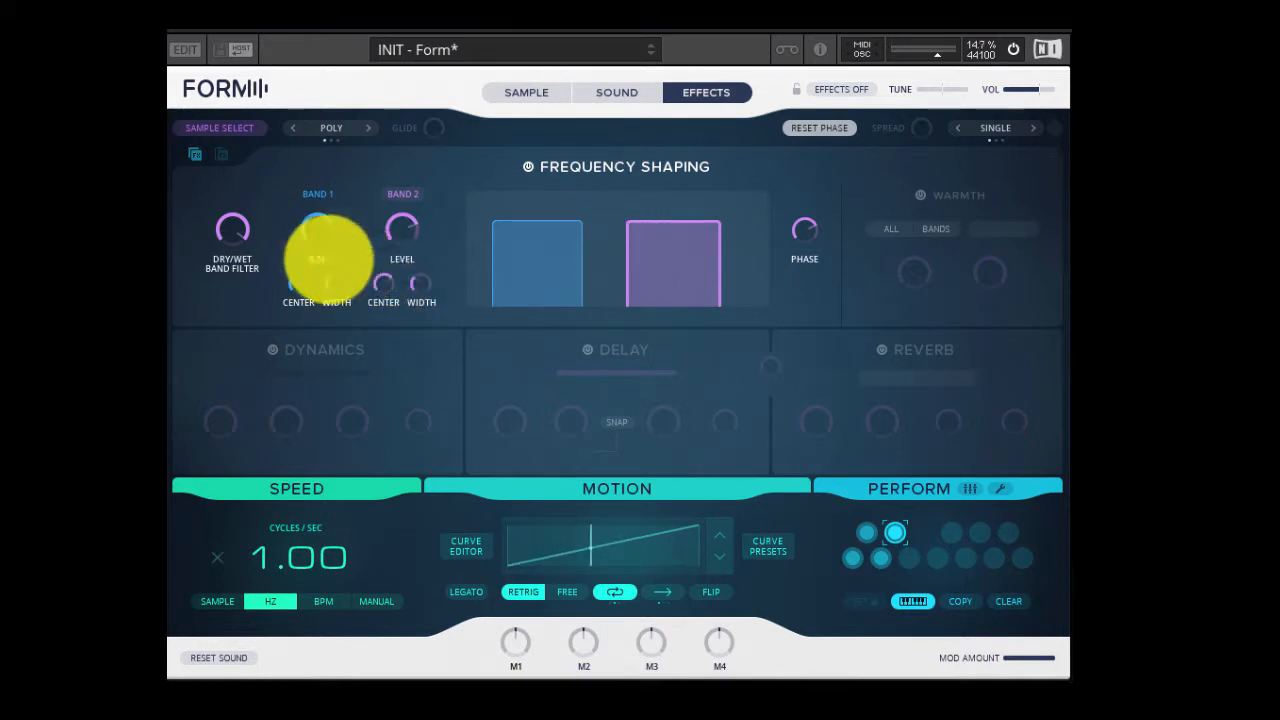
Compare the band filter's dry/wet at 0.00 and 1.00, and move band 2 right beside band 1
{"action": "left_click_drag", "start_coordinate": [230, 229], "coordinate": [258, 480]}
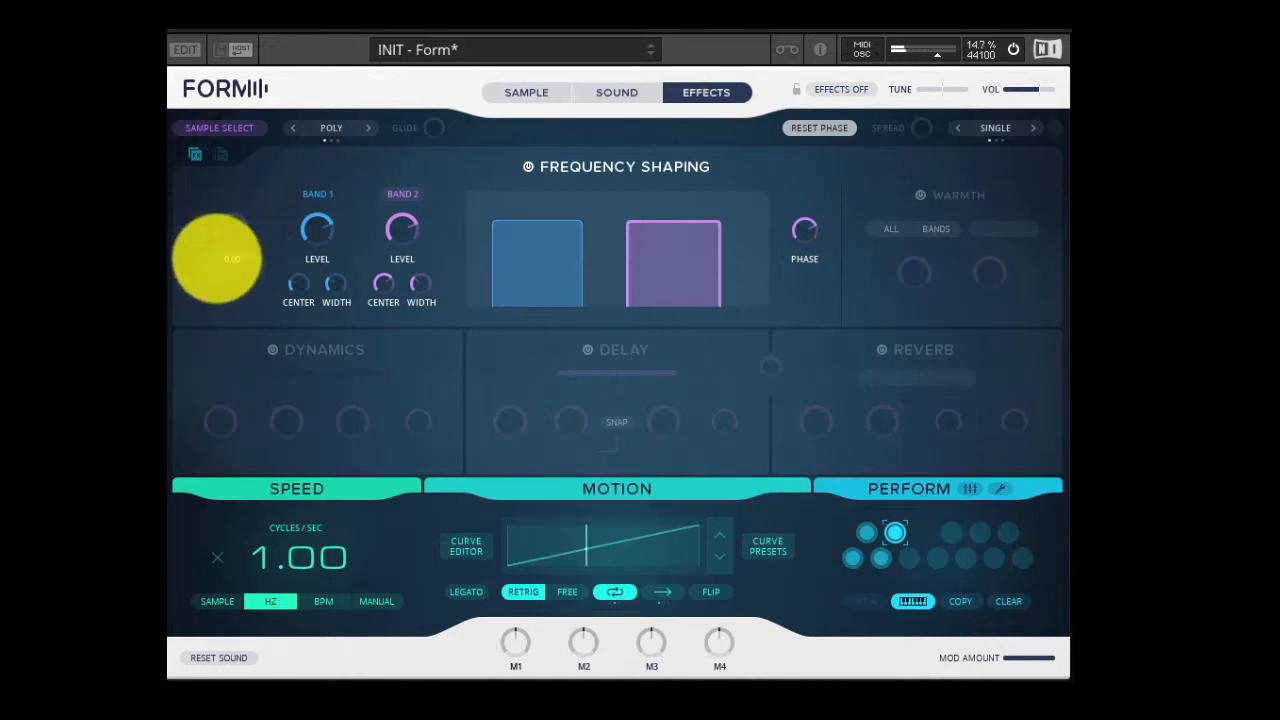
{"action": "left_click_drag", "start_coordinate": [217, 258], "coordinate": [229, 106]}
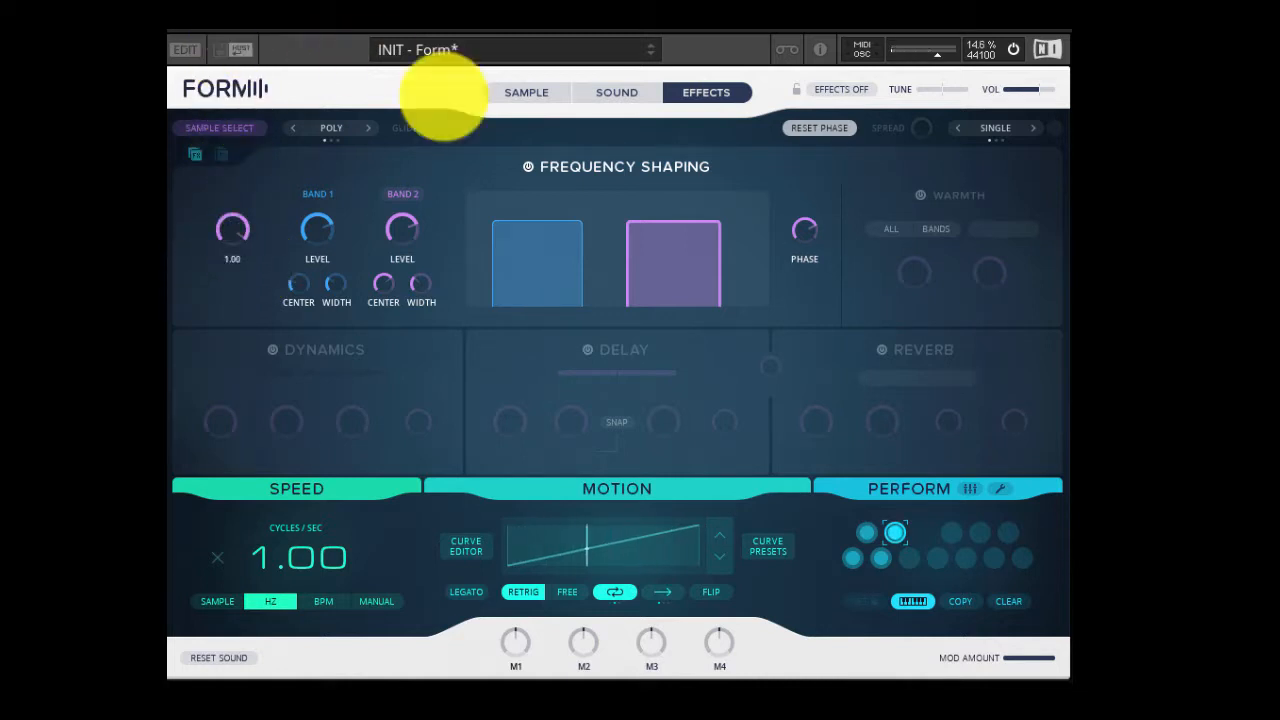
{"action": "left_click_drag", "start_coordinate": [668, 258], "coordinate": [613, 262]}
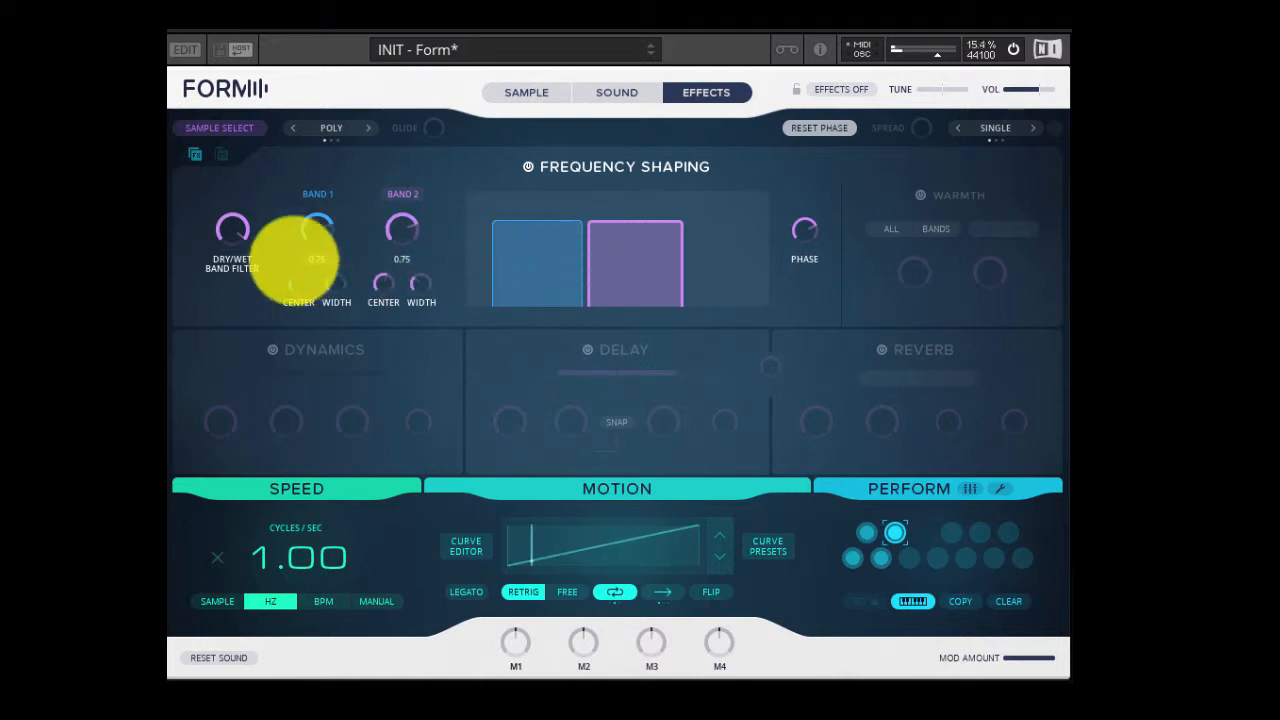
Assign LFO 1 to modulate the band 1 level with a positive amount
{"action": "right_click", "coordinate": [328, 283]}
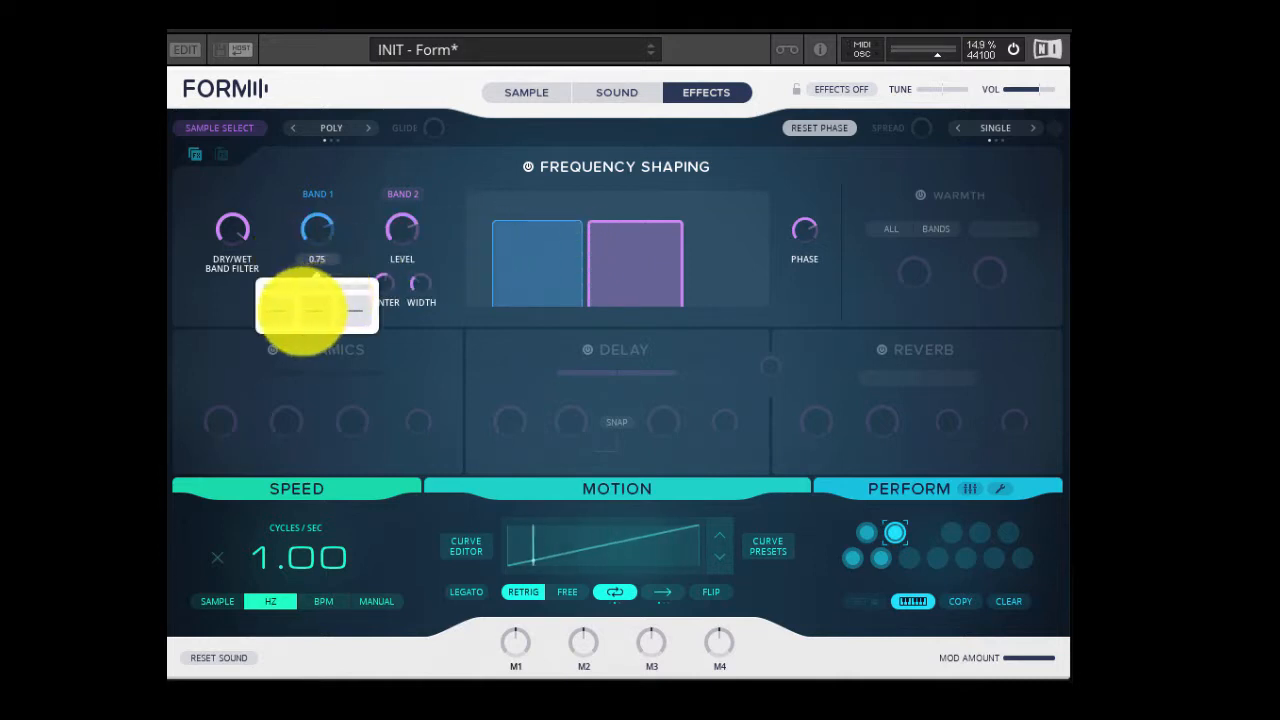
{"action": "left_click", "coordinate": [278, 311]}
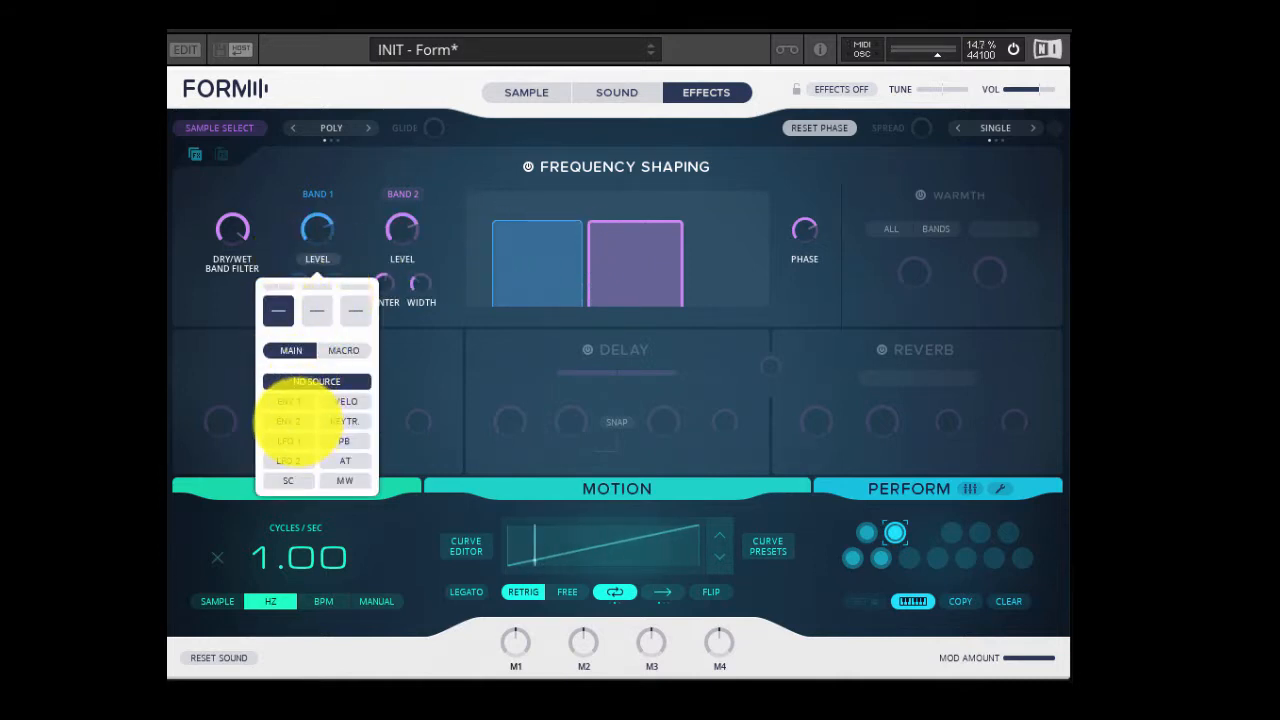
{"action": "left_click", "coordinate": [290, 441]}
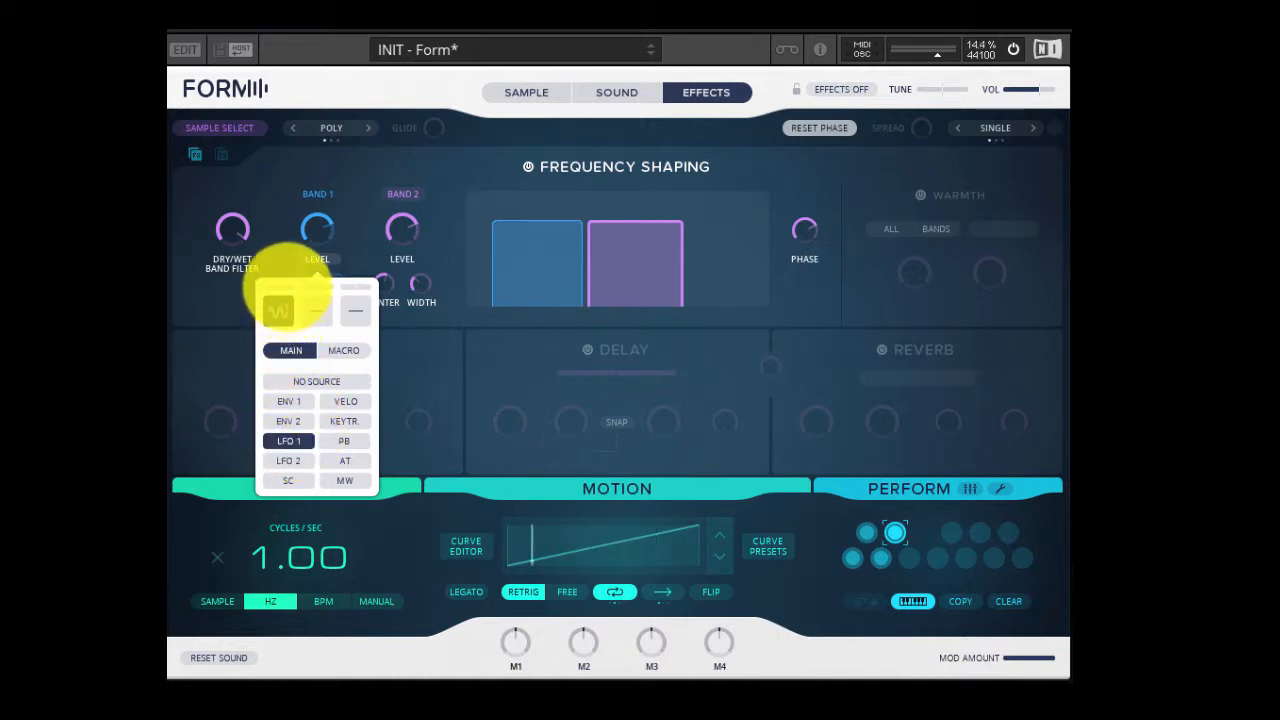
{"action": "left_click_drag", "start_coordinate": [287, 287], "coordinate": [289, 192]}
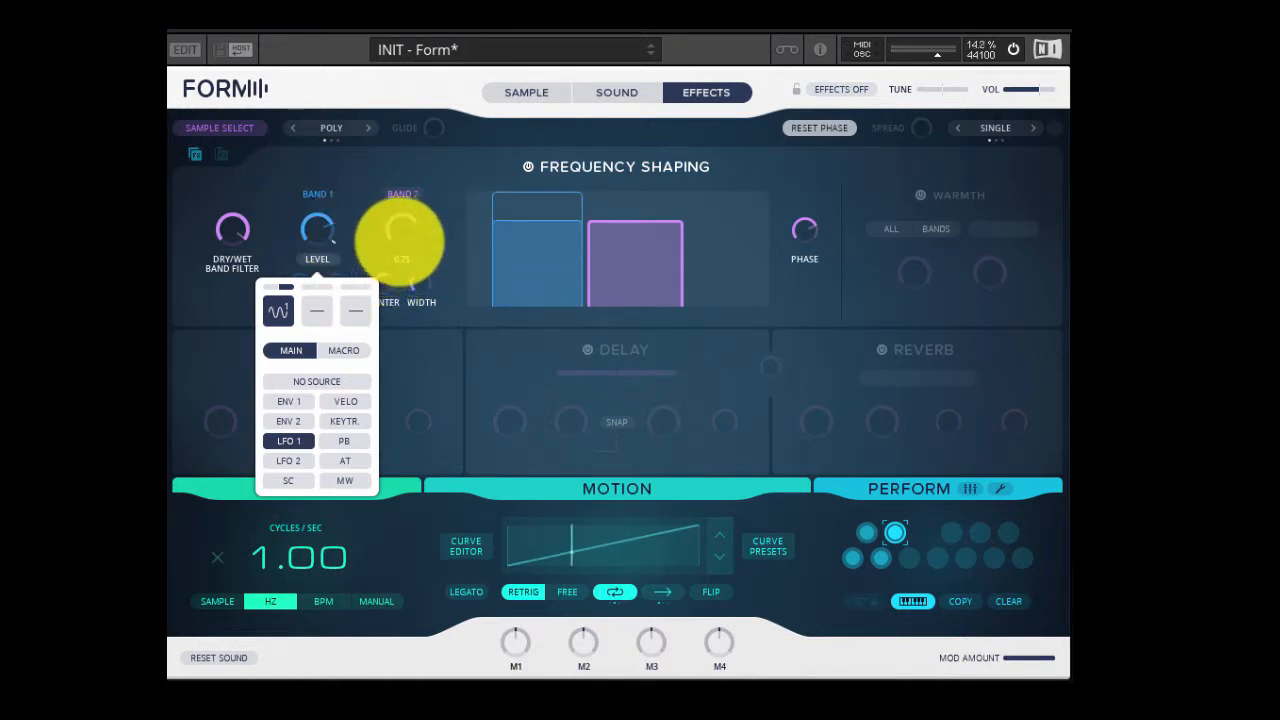
Assign LFO 2 to modulate the band 2 level with a negative amount
{"action": "left_click", "coordinate": [400, 240]}
{"action": "left_click", "coordinate": [401, 258]}
{"action": "left_click", "coordinate": [368, 314]}
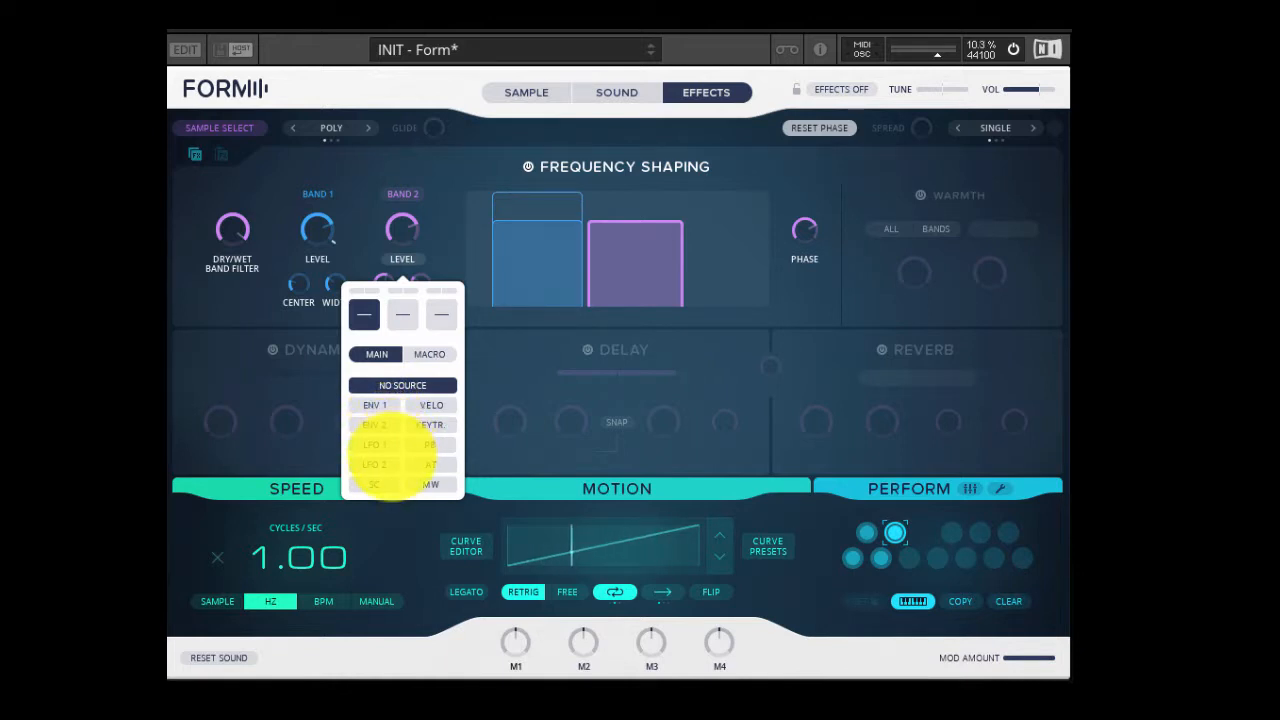
{"action": "left_click", "coordinate": [385, 464]}
{"action": "left_click_drag", "start_coordinate": [370, 291], "coordinate": [366, 397]}
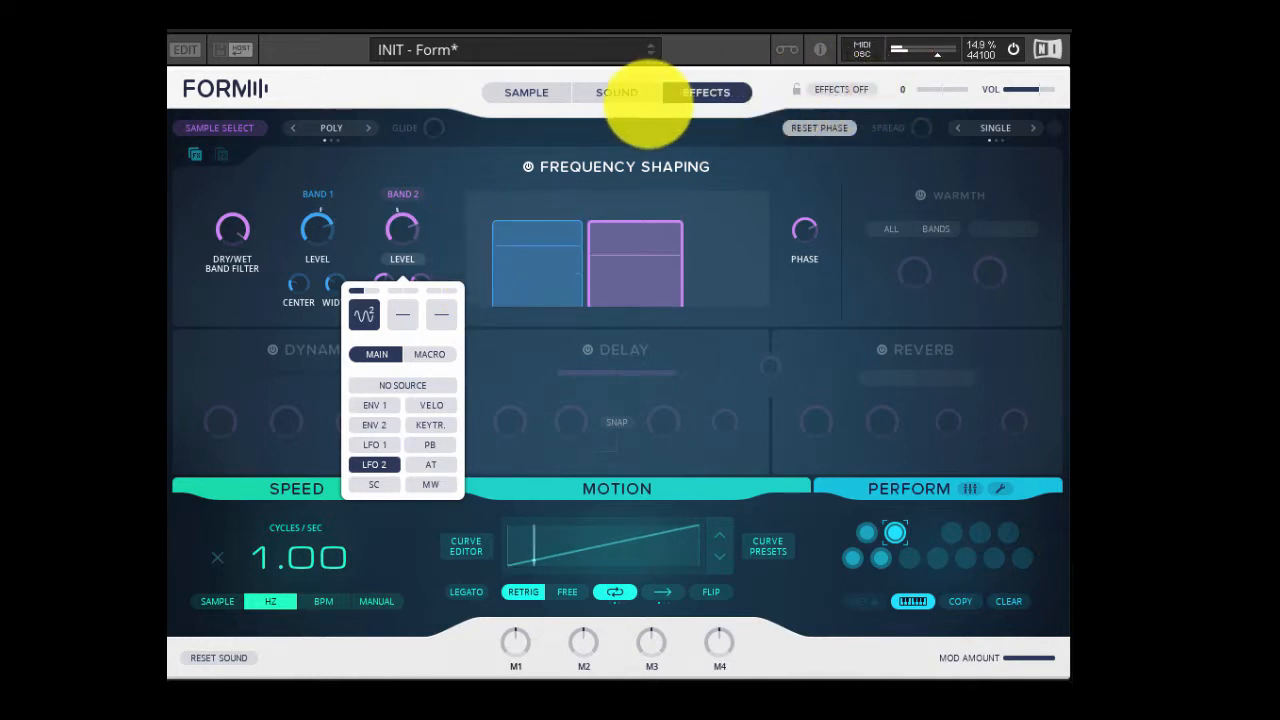
Review the LFO 1 and LFO 2 modulation settings on the Sound page
{"action": "left_click", "coordinate": [617, 92]}
{"action": "left_click", "coordinate": [913, 195]}
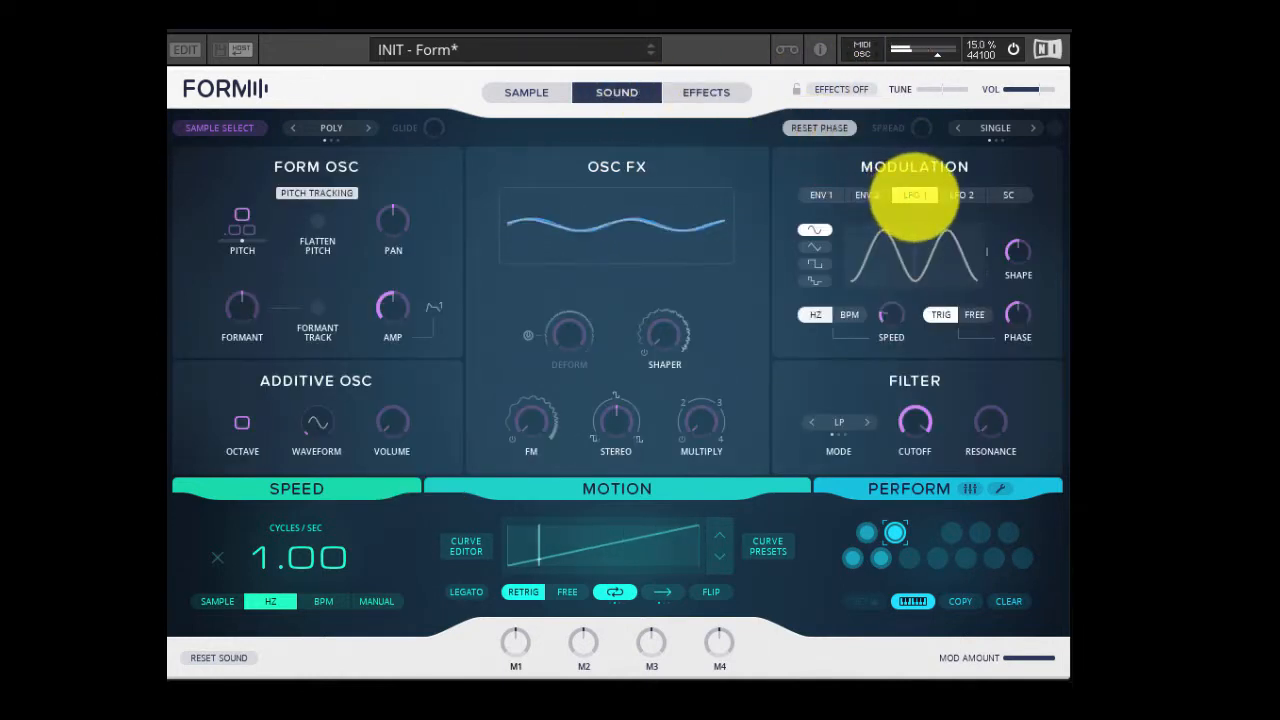
{"action": "left_click", "coordinate": [961, 195]}
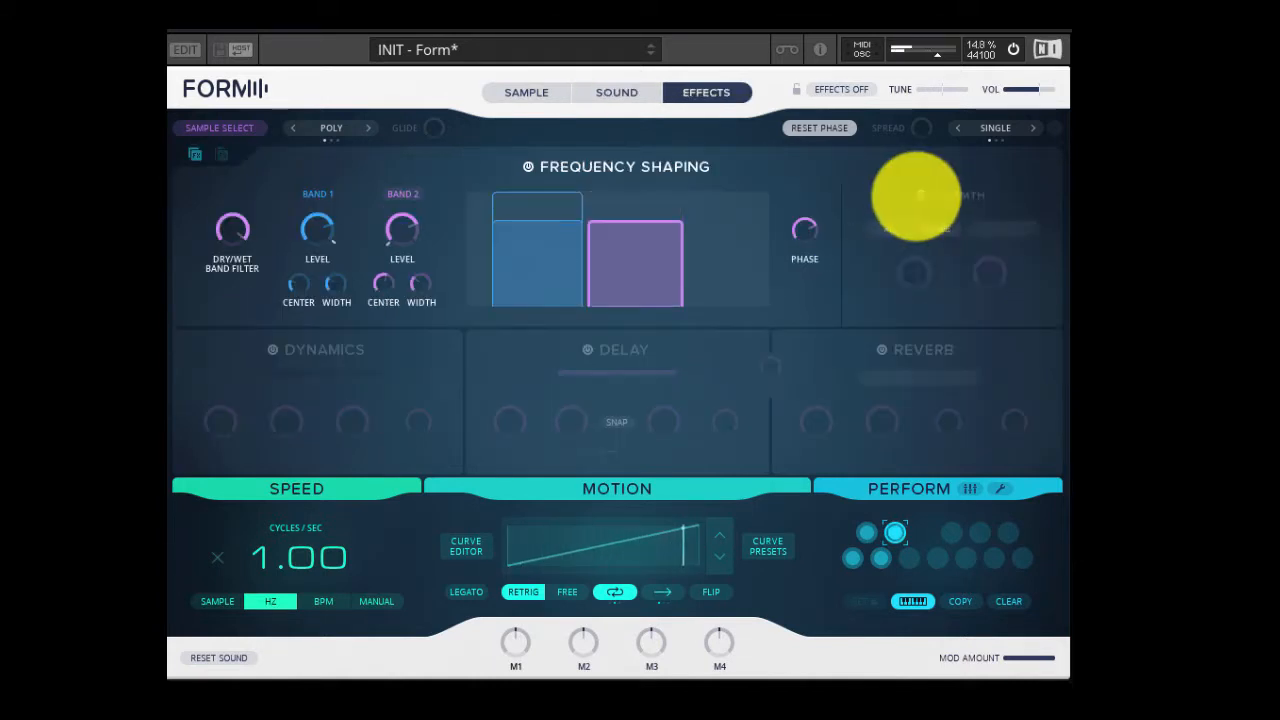
Enable the Warmth effect with its type set to Tube, and turn off Frequency Shaping
{"action": "left_click", "coordinate": [918, 195]}
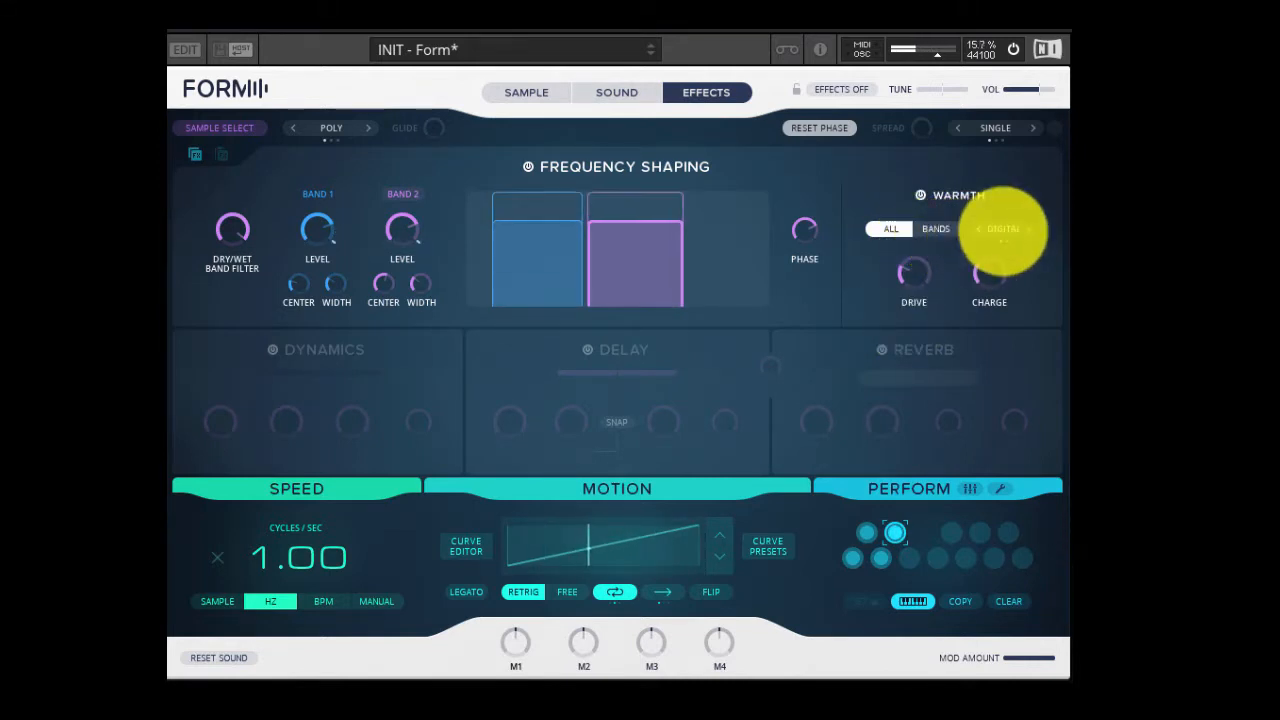
{"action": "left_click", "coordinate": [1002, 231]}
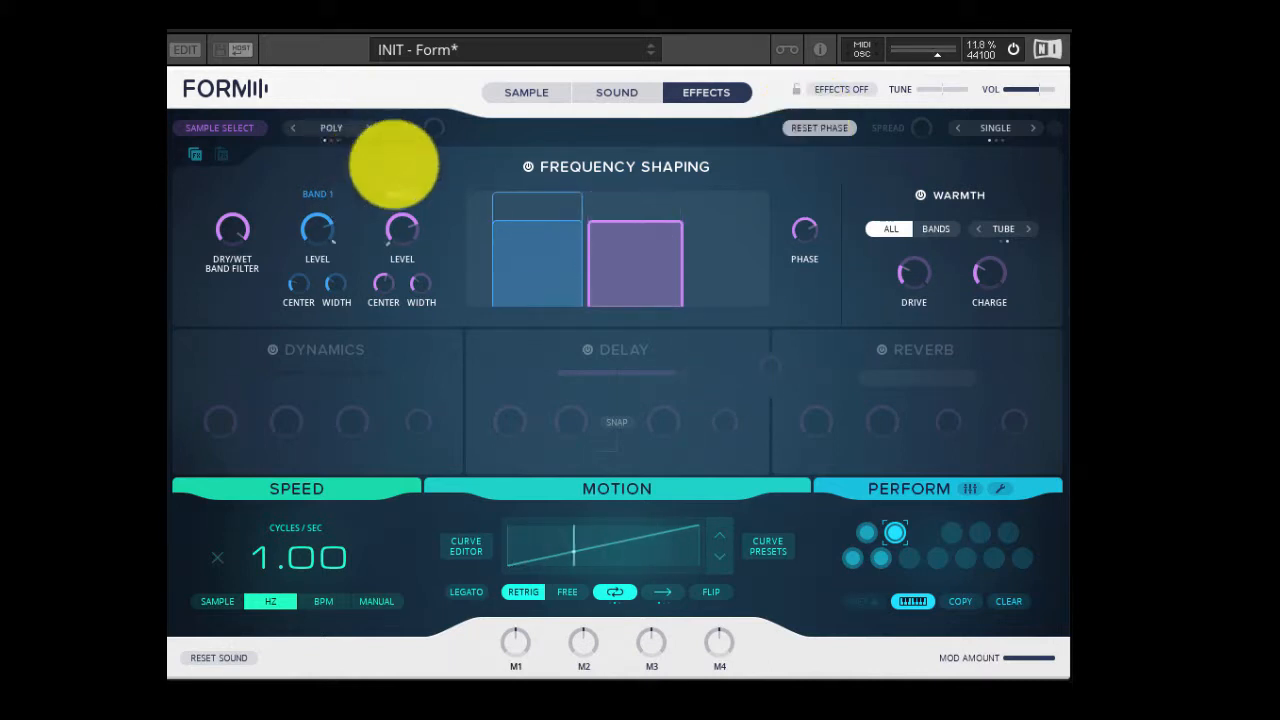
{"action": "left_click", "coordinate": [528, 167]}
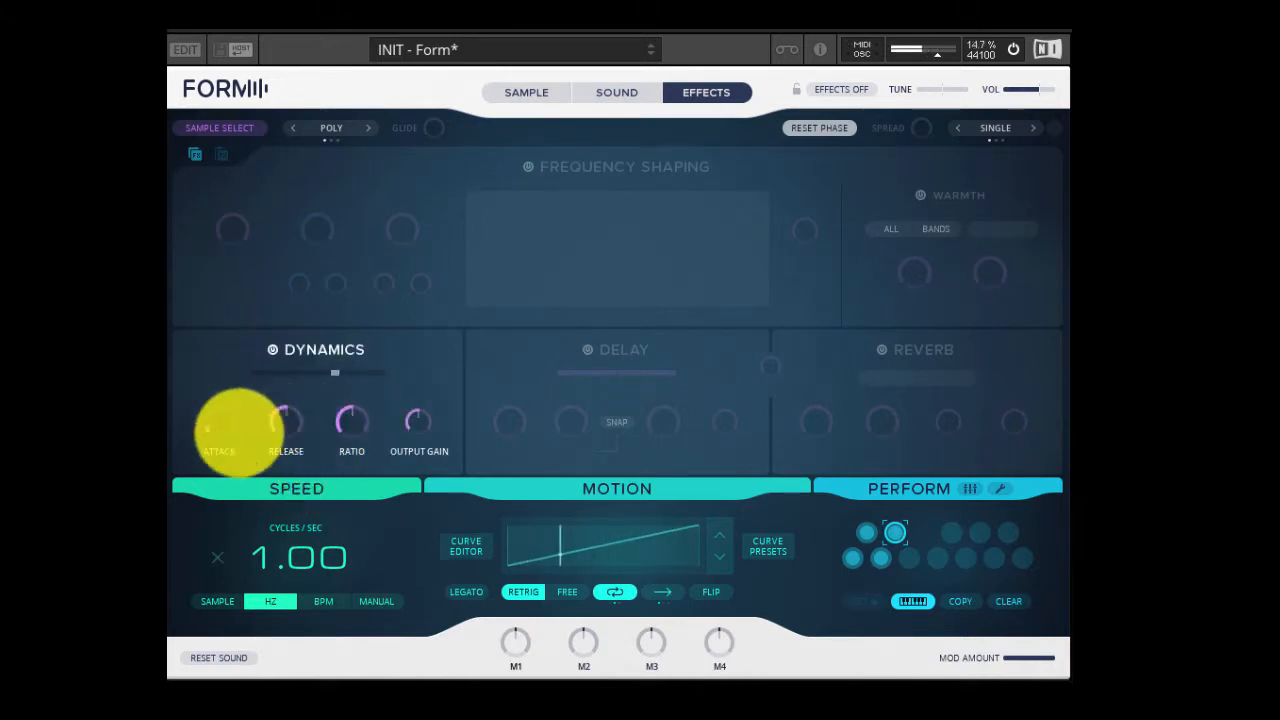
Adjust the attack of the Dynamics effect, and raise its ratio to the maximum before pulling it back partway
{"action": "mouse_move", "coordinate": [226, 427]}
{"action": "left_mouse_down"}
{"action": "mouse_move", "coordinate": [246, 306]}
{"action": "mouse_move", "coordinate": [239, 422]}
{"action": "mouse_move", "coordinate": [226, 403]}
{"action": "mouse_move", "coordinate": [213, 423]}
{"action": "left_mouse_up"}
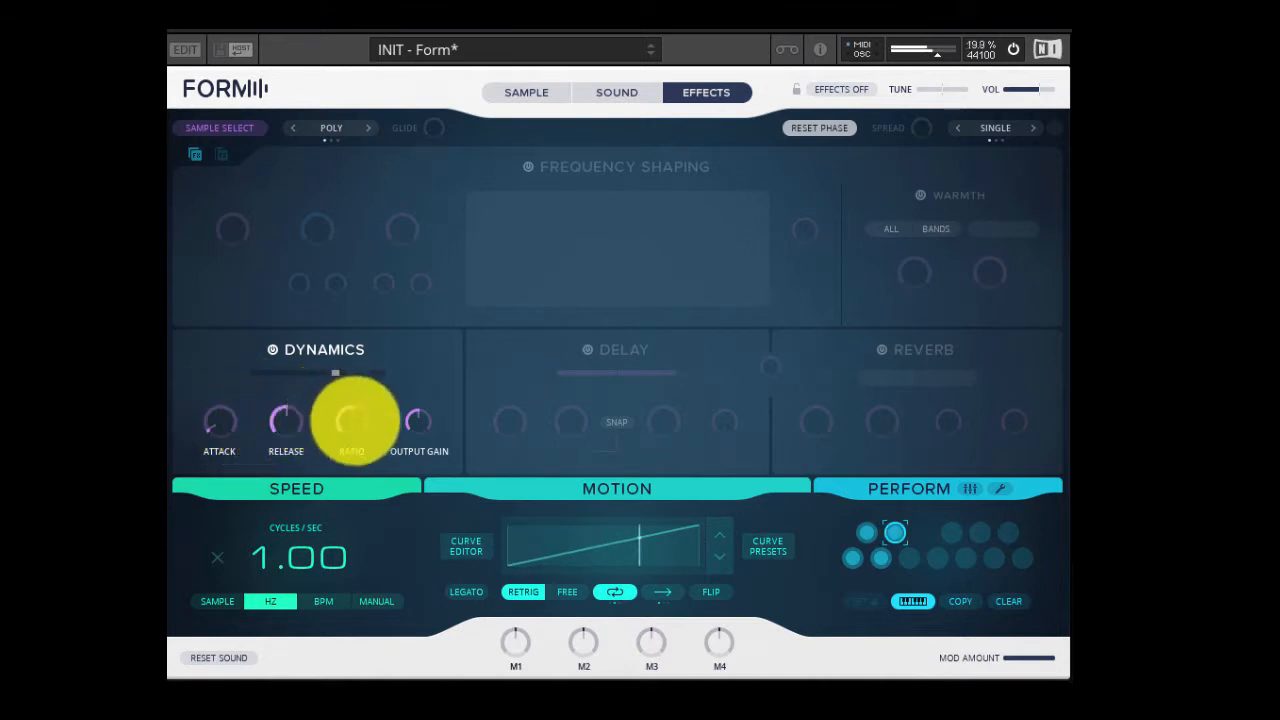
{"action": "left_click_drag", "start_coordinate": [351, 420], "coordinate": [350, 300]}
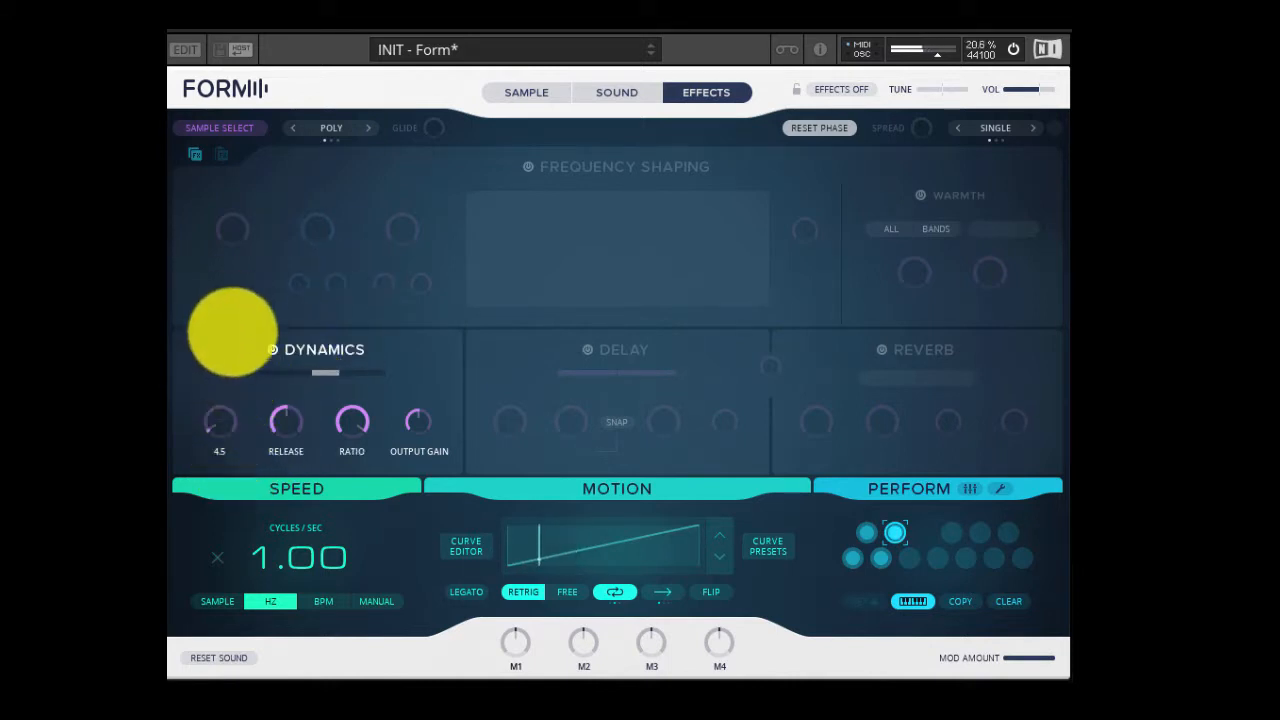
{"action": "left_click_drag", "start_coordinate": [361, 420], "coordinate": [366, 491]}
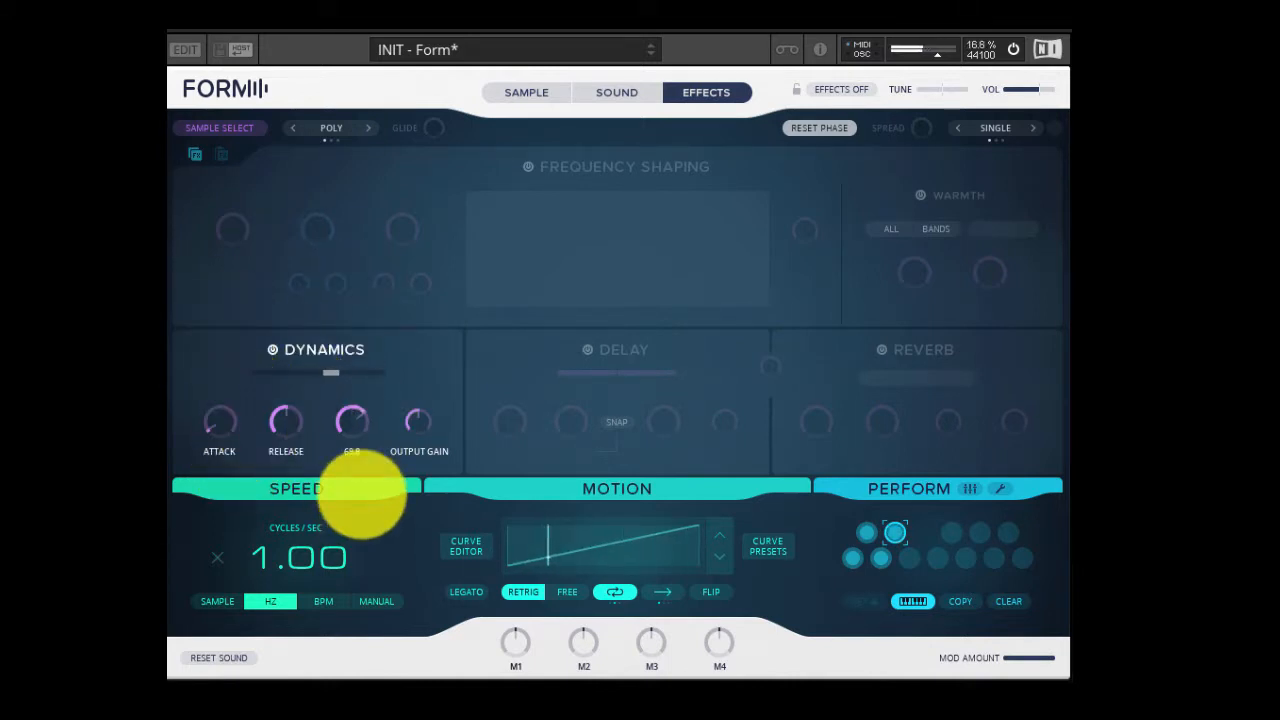
{"action": "left_click_drag", "start_coordinate": [230, 430], "coordinate": [278, 378]}
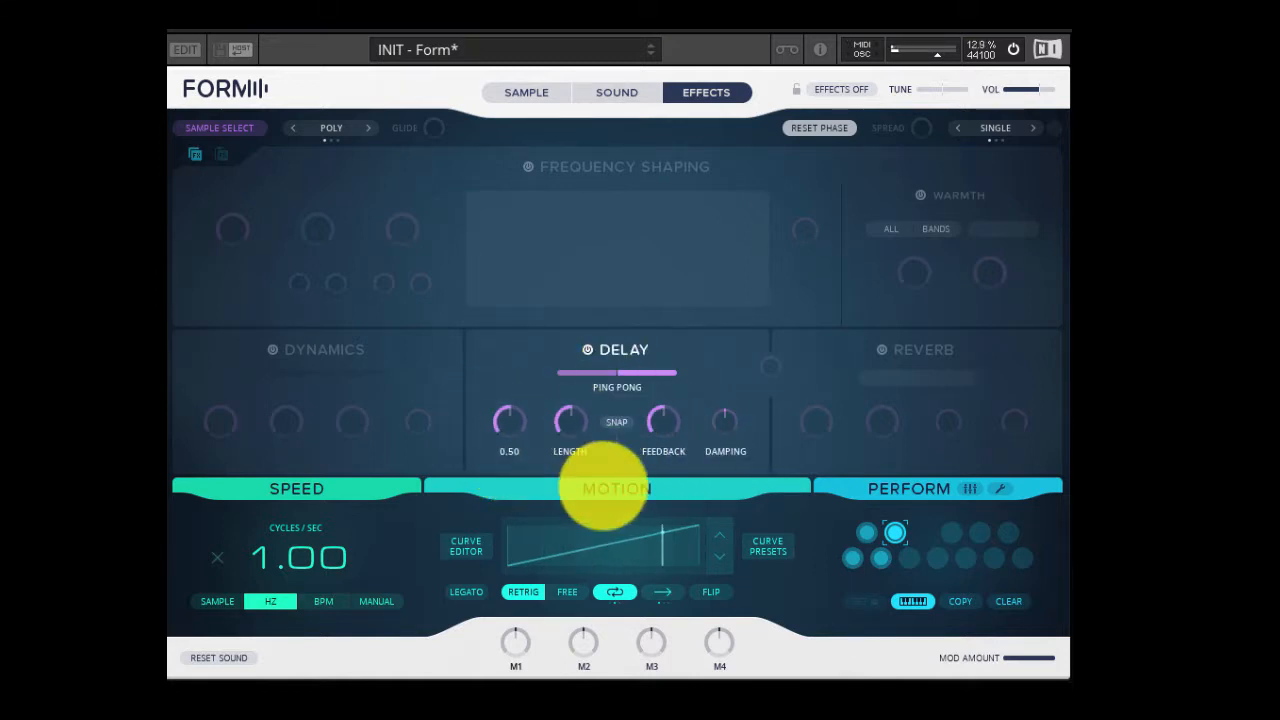
Set the delay length to 51.5 ms and assign LFO 1 to modulate it
{"action": "mouse_move", "coordinate": [570, 432]}
{"action": "mouse_move", "coordinate": [570, 425]}
{"action": "left_mouse_down"}
{"action": "mouse_move", "coordinate": [557, 363]}
{"action": "mouse_move", "coordinate": [571, 491]}
{"action": "mouse_move", "coordinate": [560, 420]}
{"action": "mouse_move", "coordinate": [557, 443]}
{"action": "left_mouse_up"}
{"action": "mouse_move", "coordinate": [557, 443]}
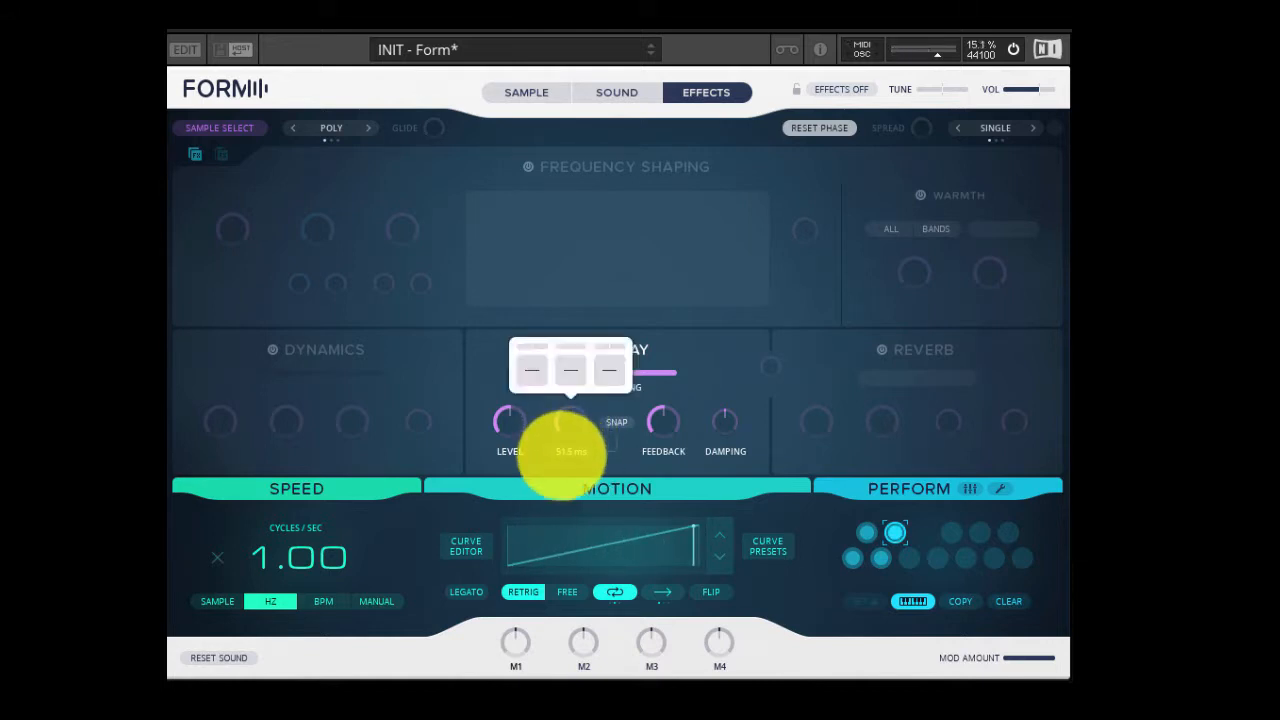
{"action": "left_click", "coordinate": [530, 368]}
{"action": "left_click", "coordinate": [542, 281]}
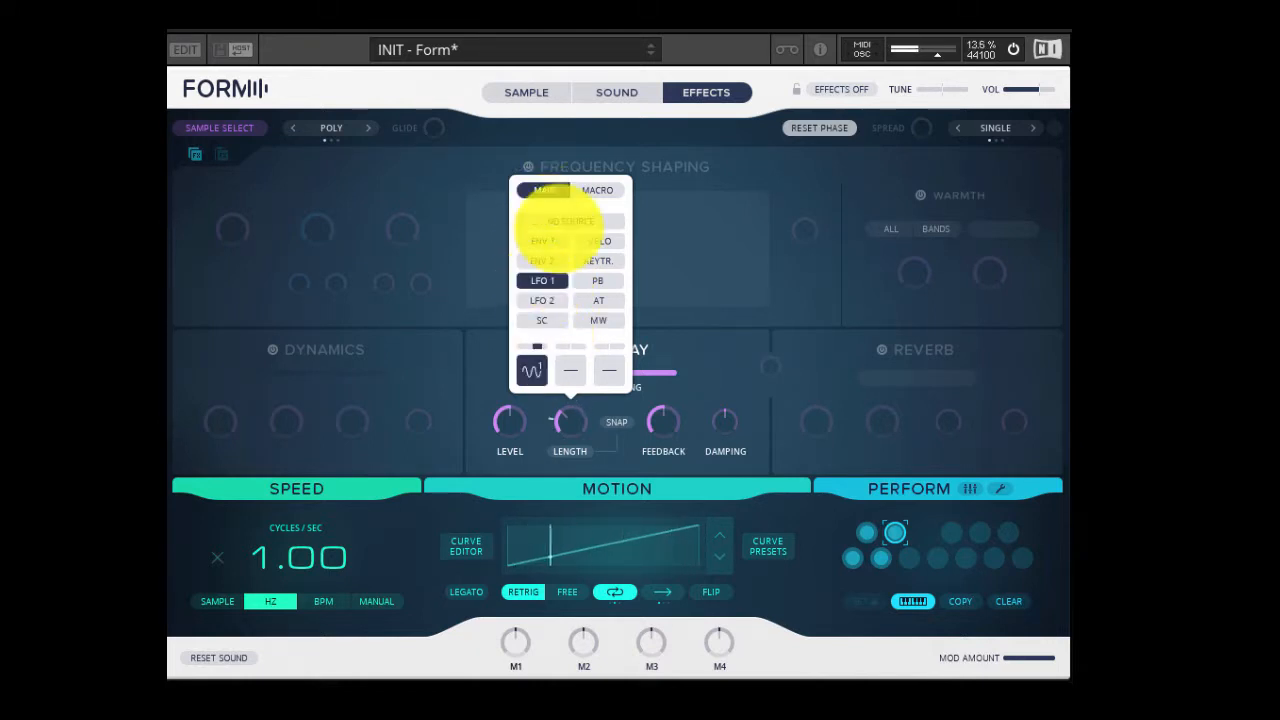
Raise the speed of LFO 1 and set its waveform to square after trying the triangle
{"action": "left_click", "coordinate": [617, 92]}
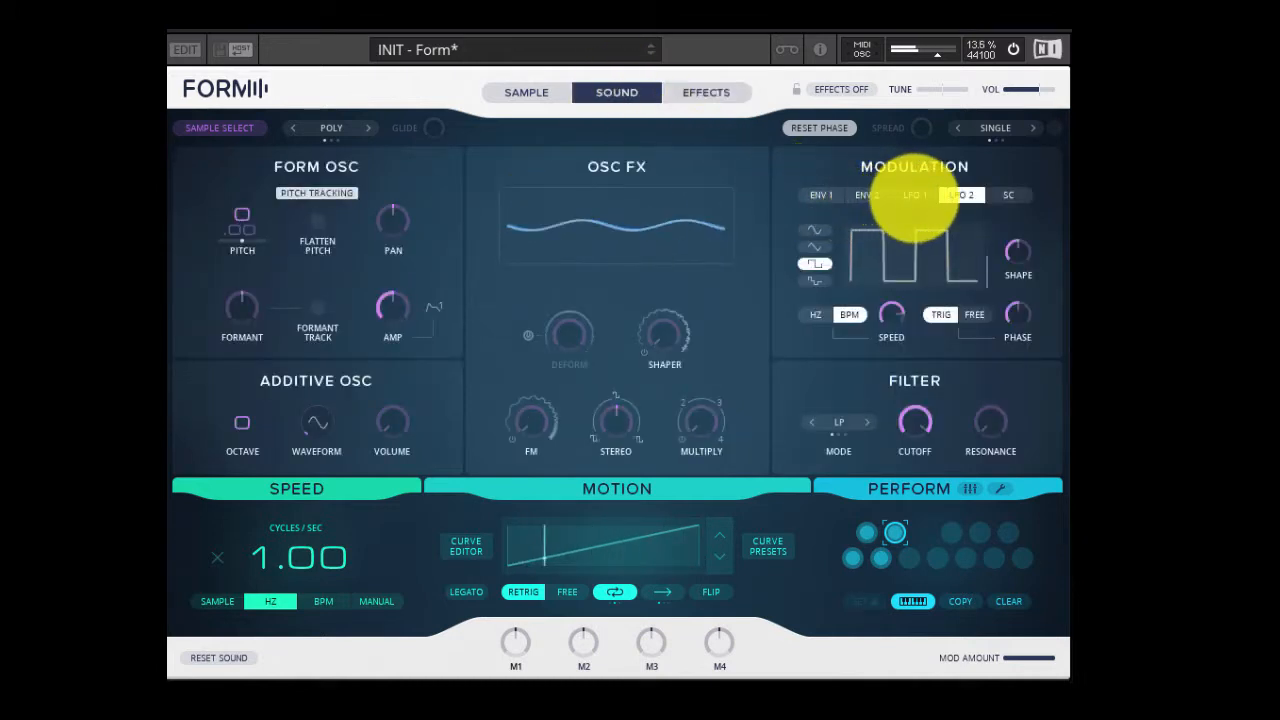
{"action": "left_click", "coordinate": [915, 195]}
{"action": "left_click", "coordinate": [815, 246]}
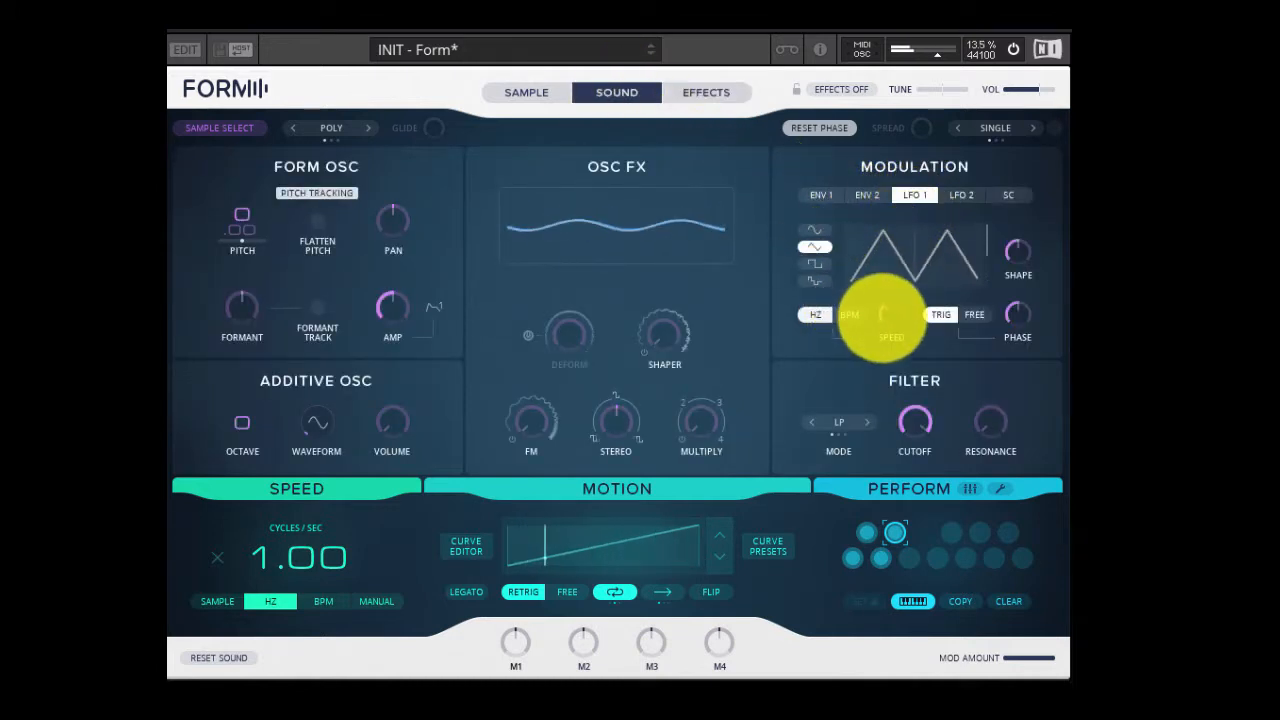
{"action": "left_click_drag", "start_coordinate": [886, 309], "coordinate": [894, 166]}
{"action": "left_click", "coordinate": [815, 263]}
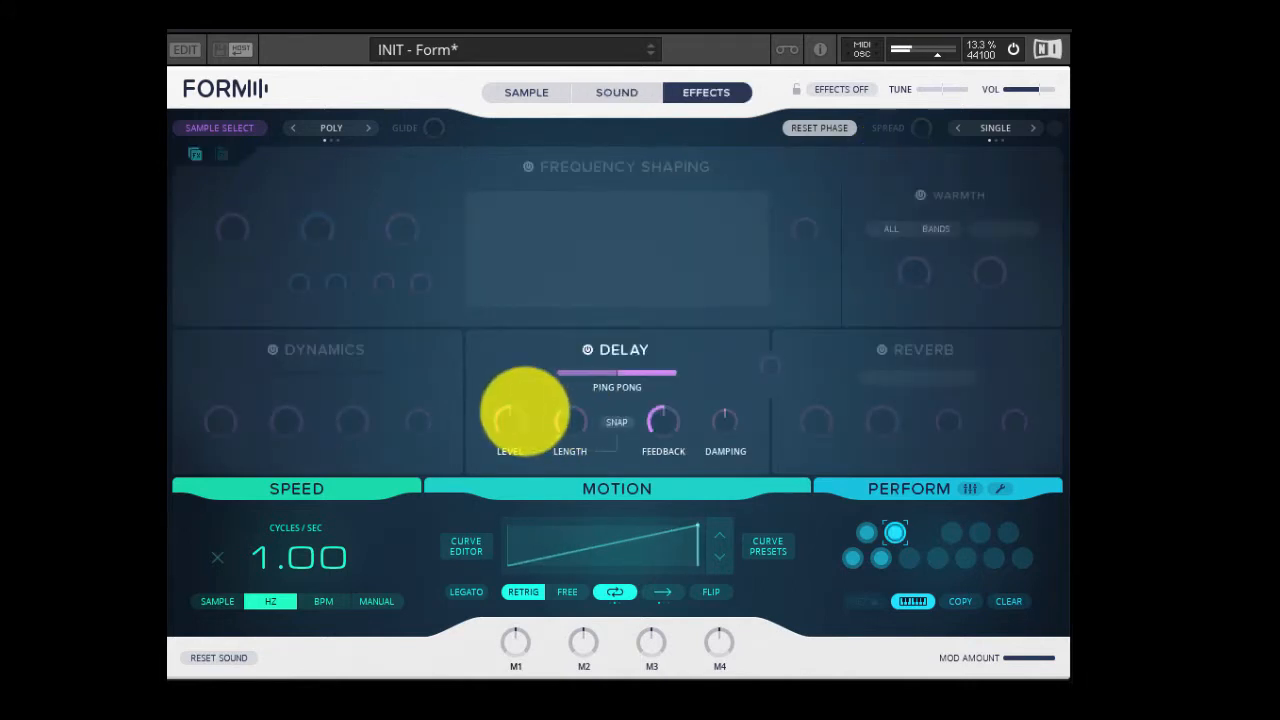
Raise the delay level and adjust its ping pong amount, checking the Sound page in between
{"action": "left_click_drag", "start_coordinate": [523, 409], "coordinate": [523, 343]}
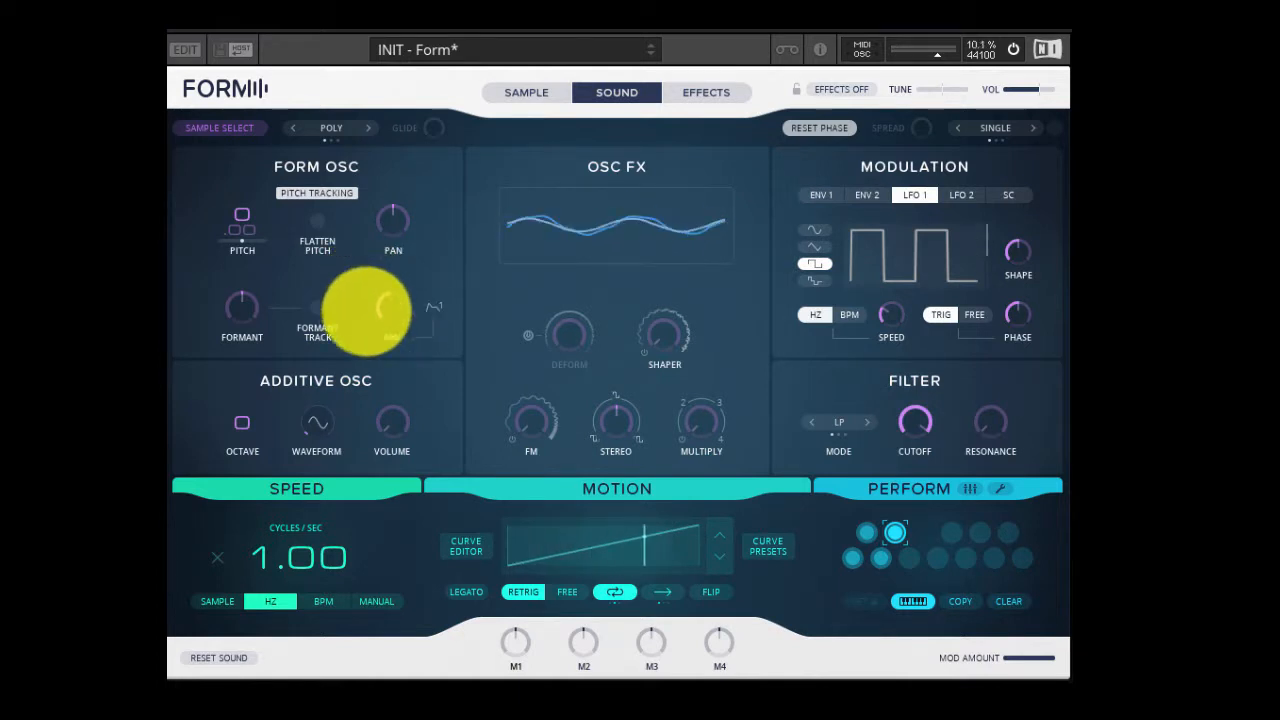
{"action": "left_click", "coordinate": [688, 96]}
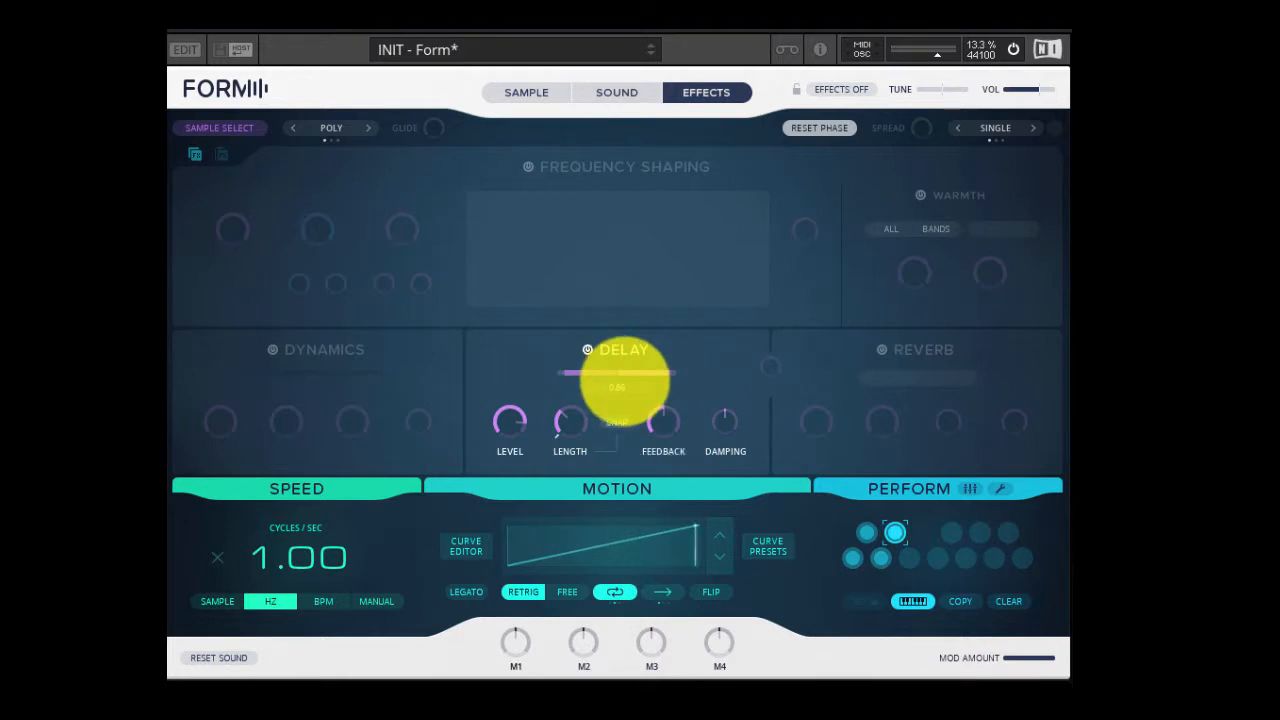
{"action": "left_click_drag", "start_coordinate": [623, 376], "coordinate": [629, 351]}
{"action": "left_click", "coordinate": [606, 93]}
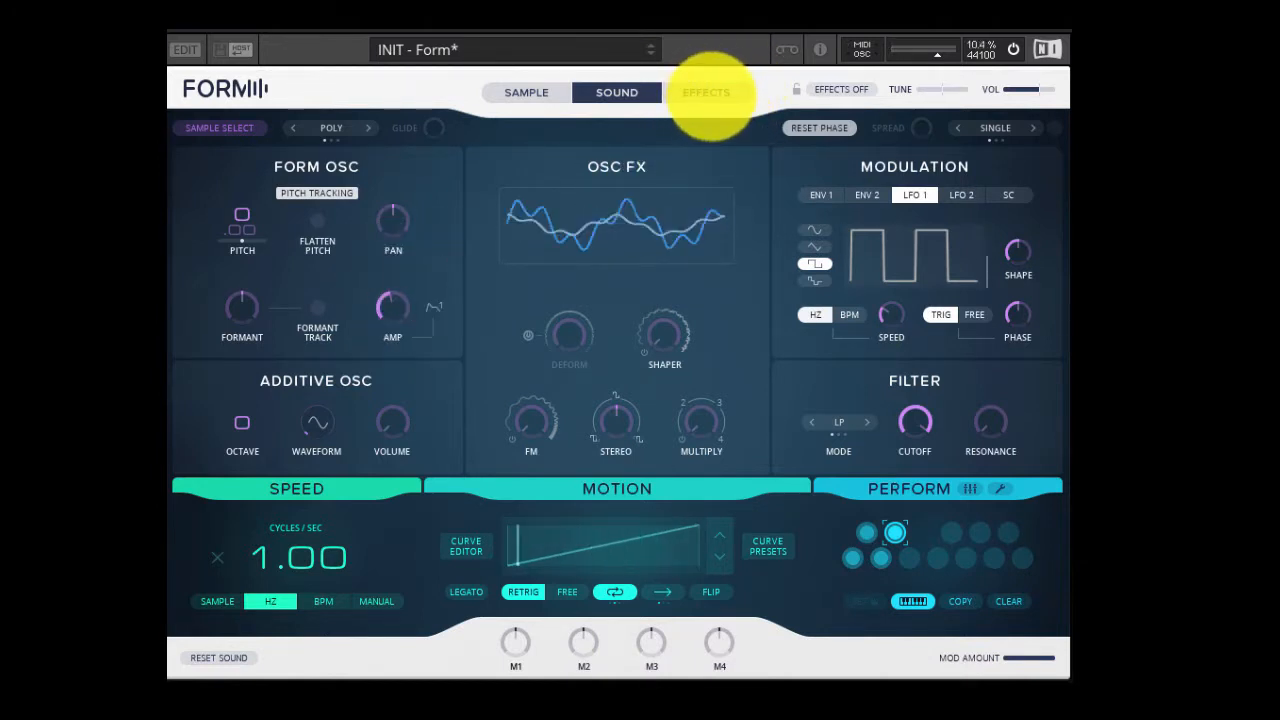
{"action": "left_click", "coordinate": [708, 93]}
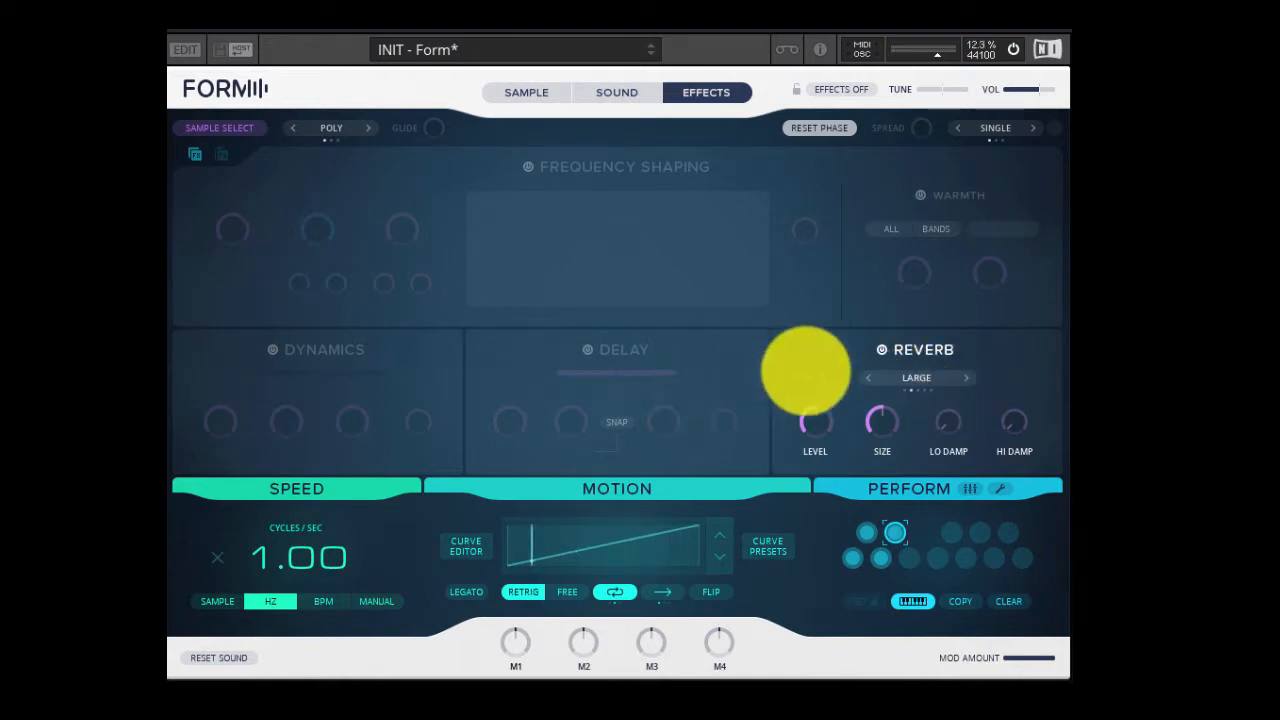
Switch the reverb type to Small and turn the delay back on alongside it
{"action": "left_click", "coordinate": [866, 378]}
{"action": "left_click", "coordinate": [589, 349]}
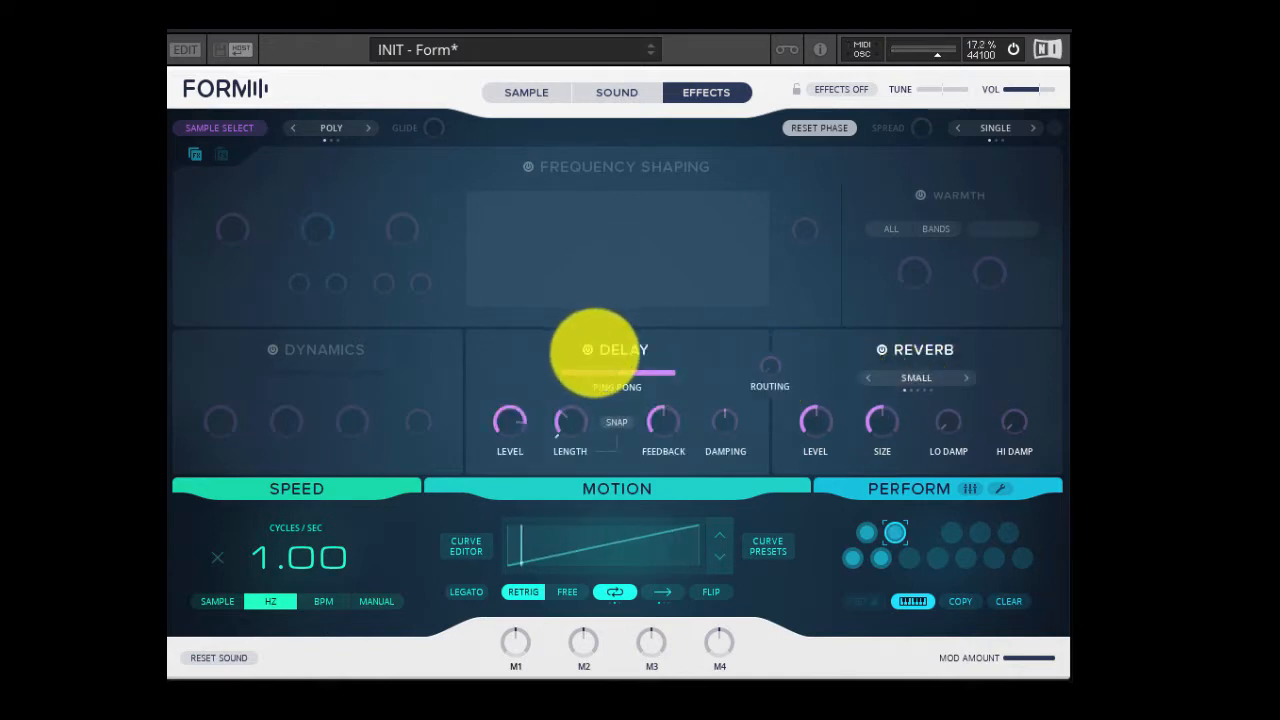
Remove the LFO 1 modulation from the delay length
{"action": "left_click", "coordinate": [573, 453]}
{"action": "left_click", "coordinate": [535, 371]}
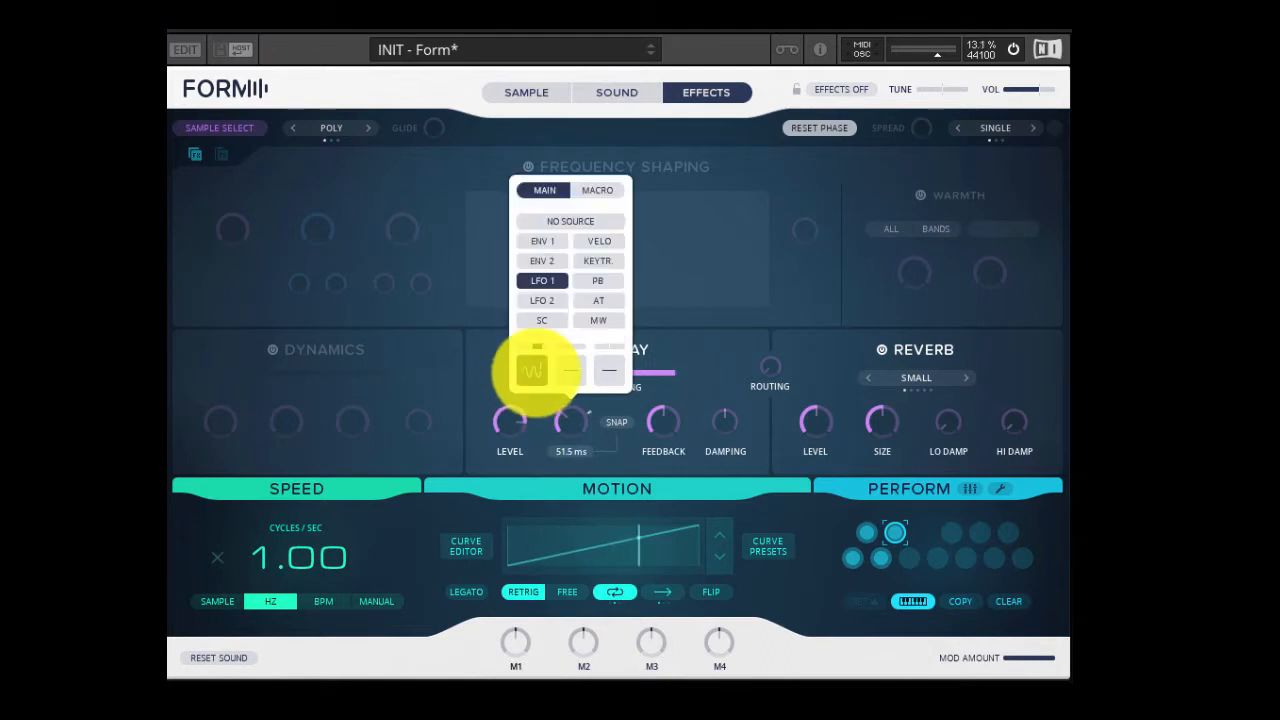
{"action": "left_click", "coordinate": [722, 355]}
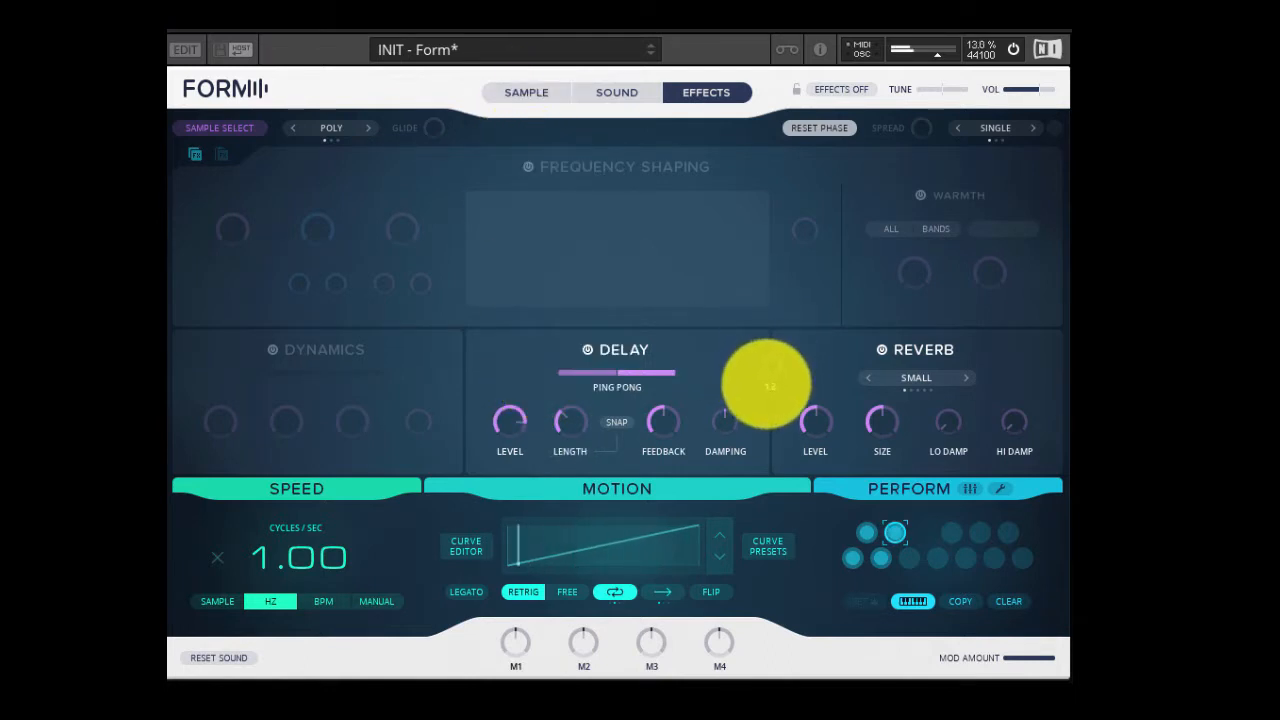
Shorten the delay length and compare the delay-to-reverb routing at its two extremes
{"action": "left_click_drag", "start_coordinate": [766, 384], "coordinate": [765, 113]}
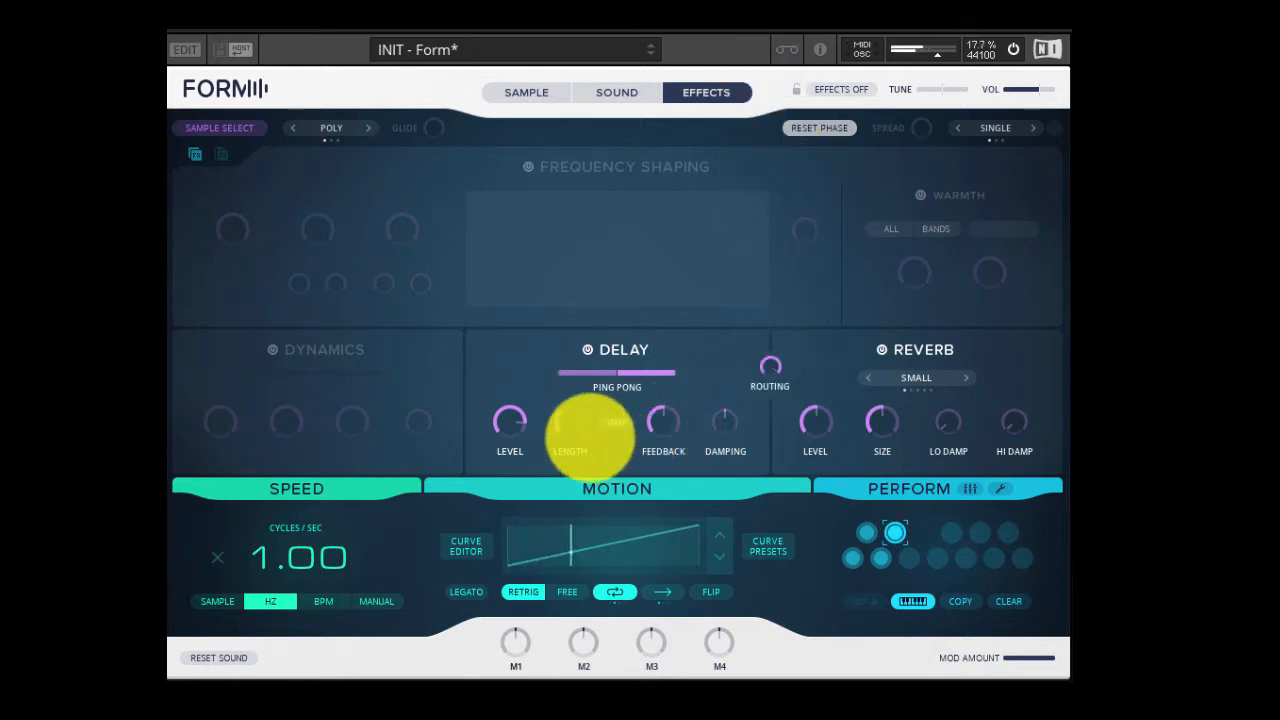
{"action": "mouse_move", "coordinate": [571, 431]}
{"action": "left_mouse_down"}
{"action": "mouse_move", "coordinate": [574, 454]}
{"action": "mouse_move", "coordinate": [561, 413]}
{"action": "left_mouse_up"}
{"action": "left_click_drag", "start_coordinate": [771, 366], "coordinate": [777, 580]}
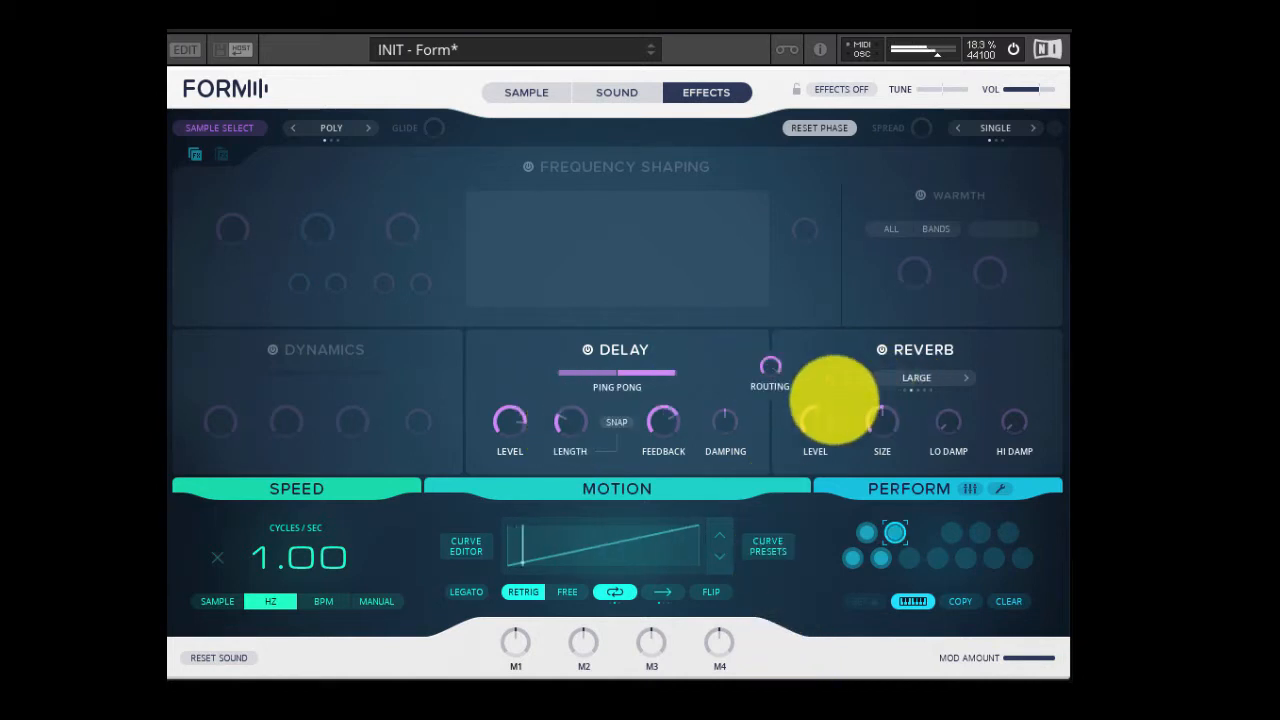
{"action": "left_click", "coordinate": [768, 368]}
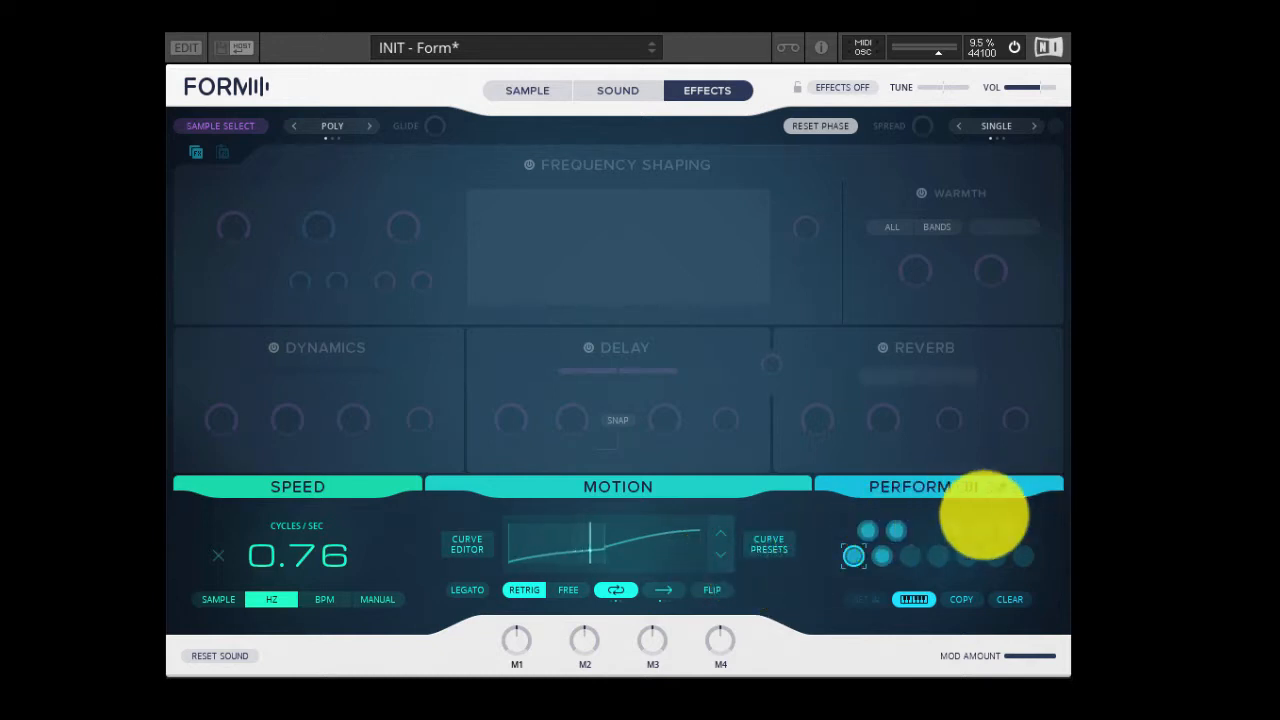
Check the control octave settings of the Perform section and return to the snapshot keys
{"action": "left_click", "coordinate": [1001, 487]}
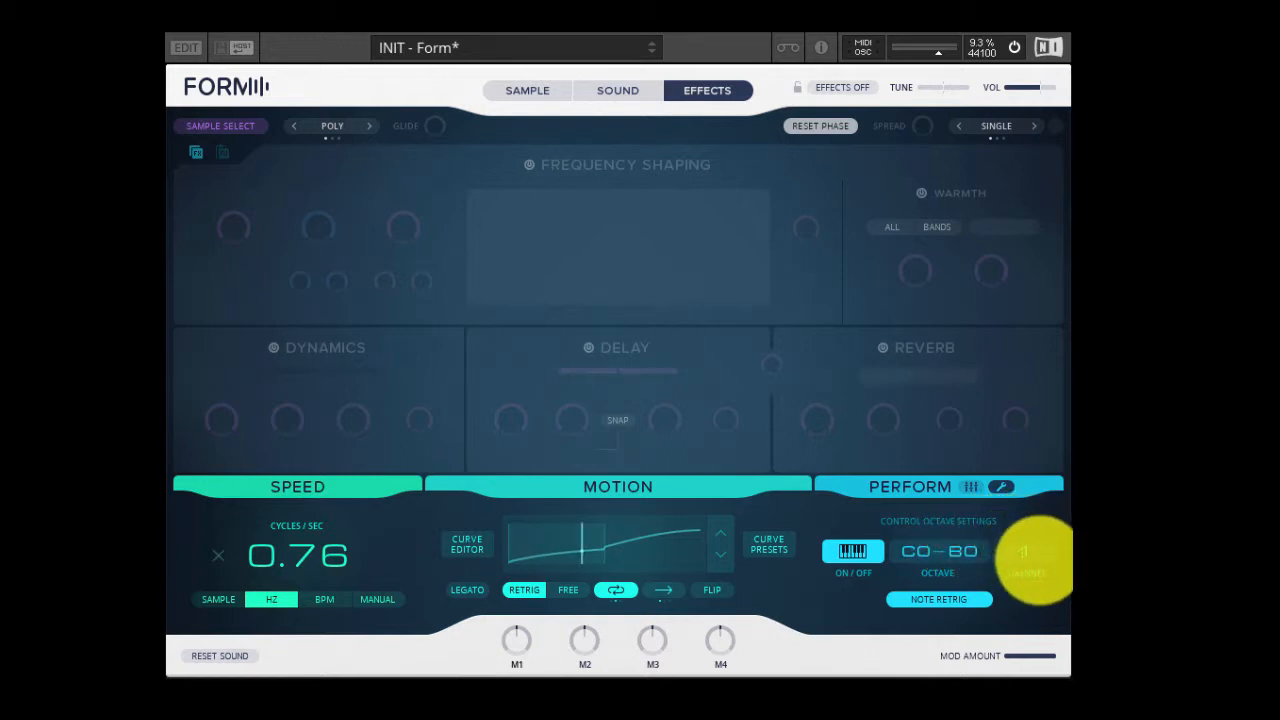
{"action": "left_click", "coordinate": [1001, 487]}
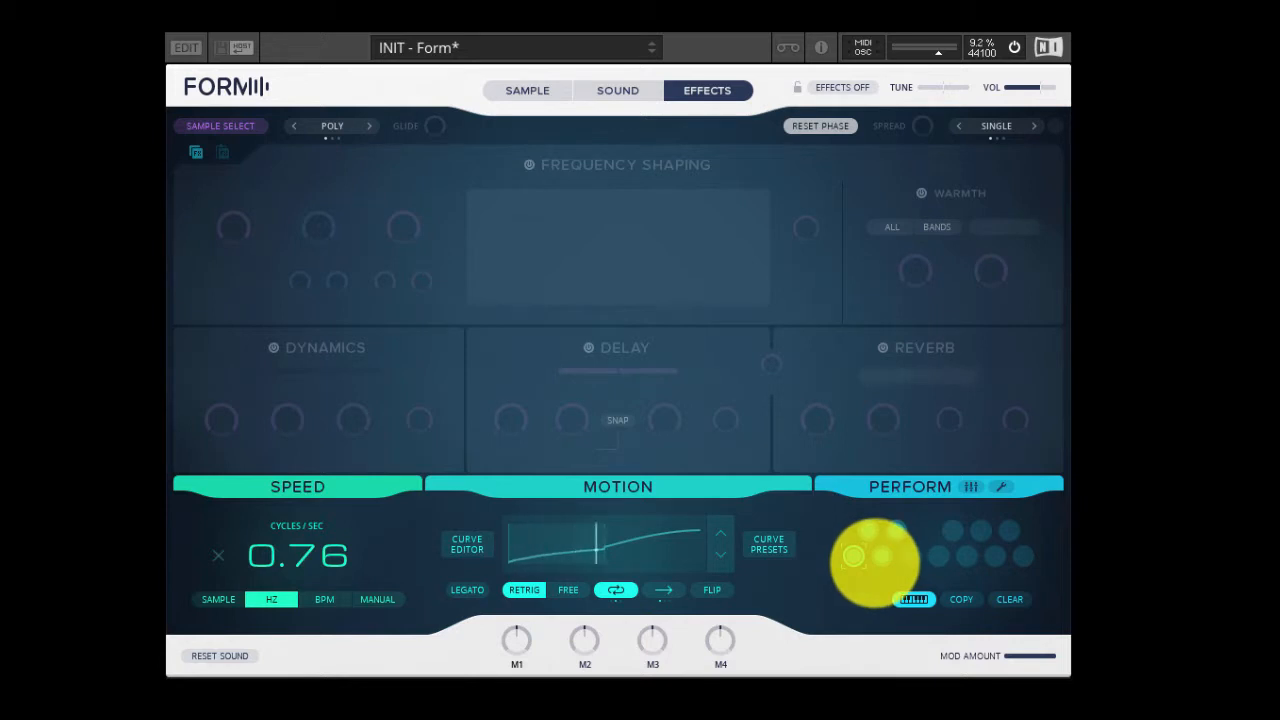
Recall the fourth Perform snapshot and set its sample length speed to 0.45
{"action": "left_click", "coordinate": [867, 530]}
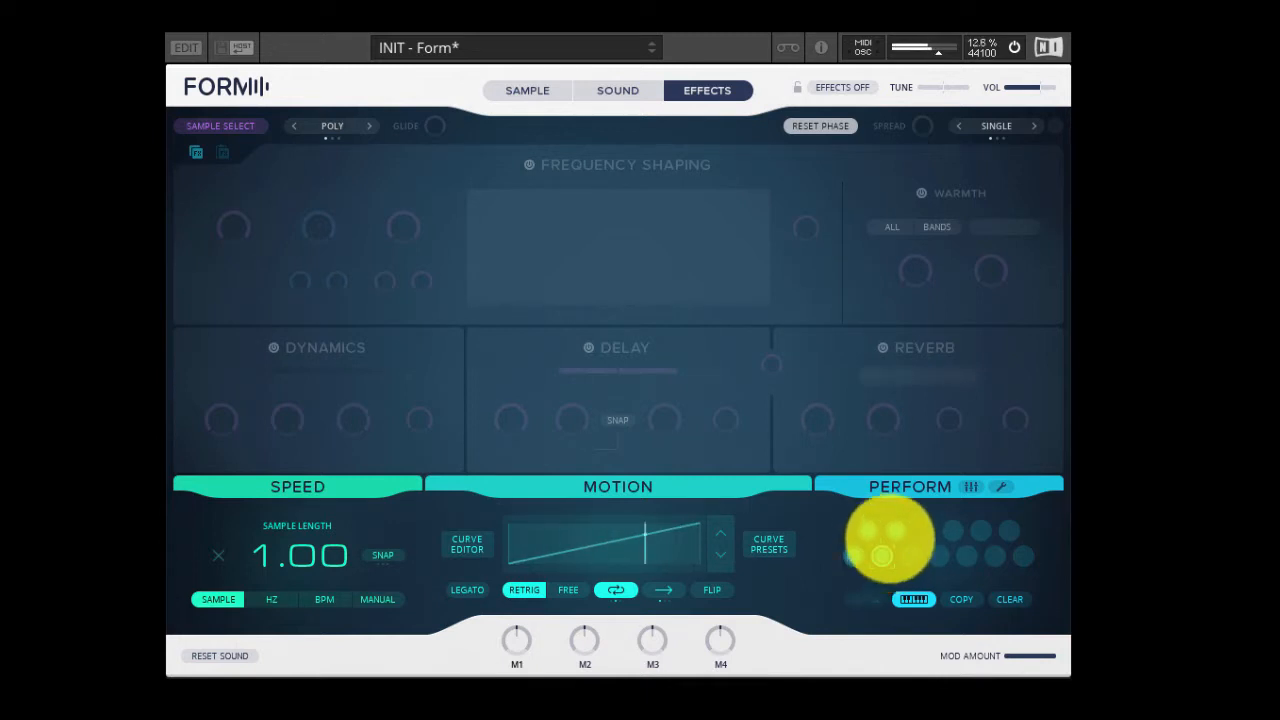
{"action": "left_click", "coordinate": [896, 531]}
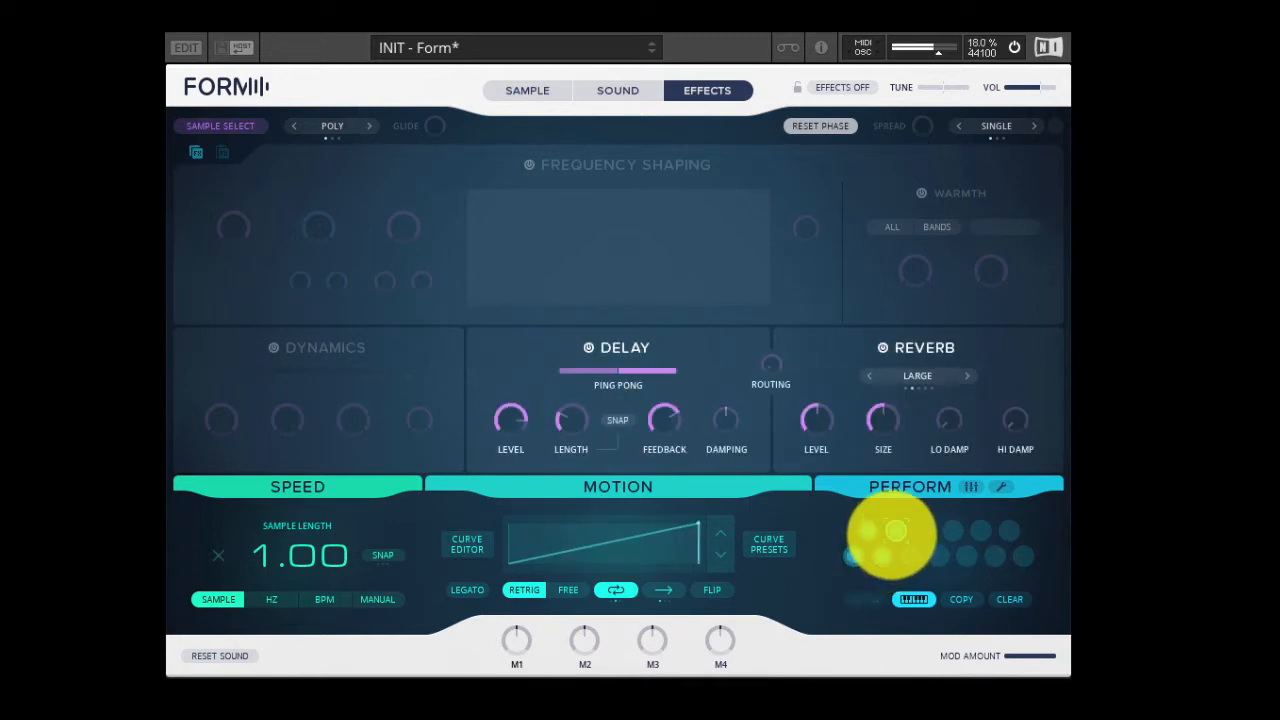
{"action": "left_click_drag", "start_coordinate": [277, 553], "coordinate": [280, 582]}
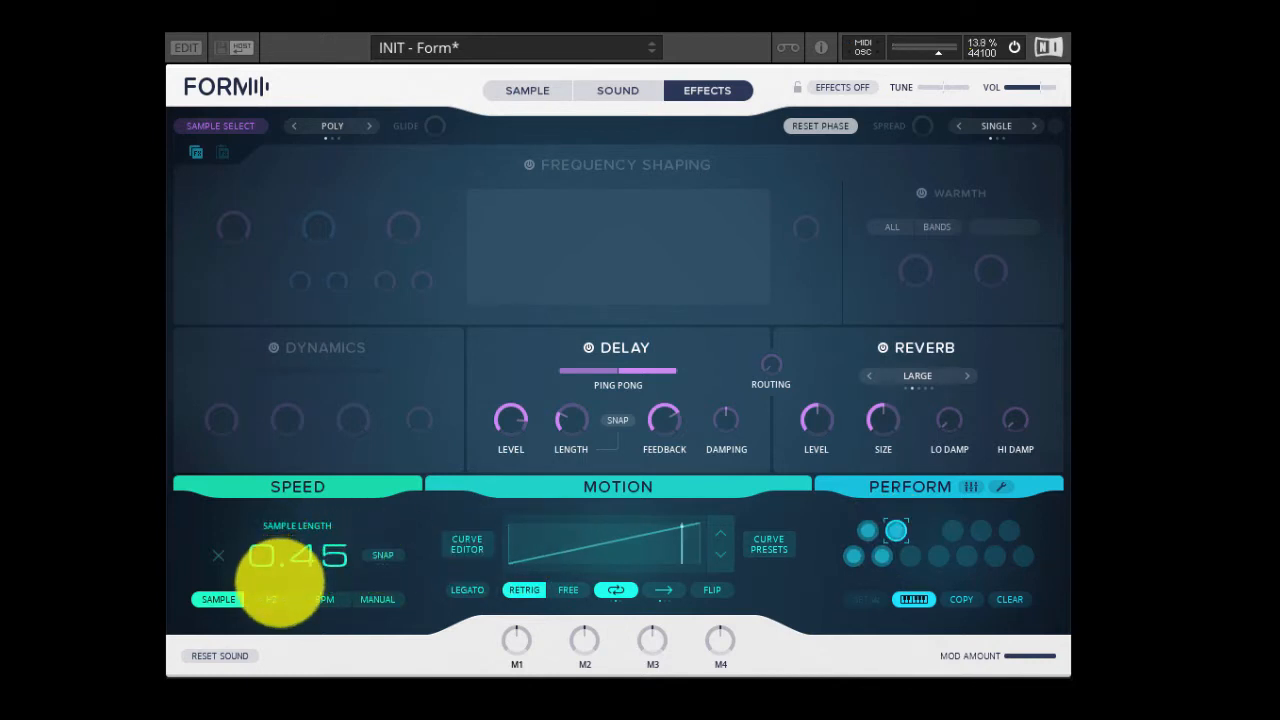
Alternate between the second and fourth Perform snapshots to compare their sounds
{"action": "left_click", "coordinate": [867, 531]}
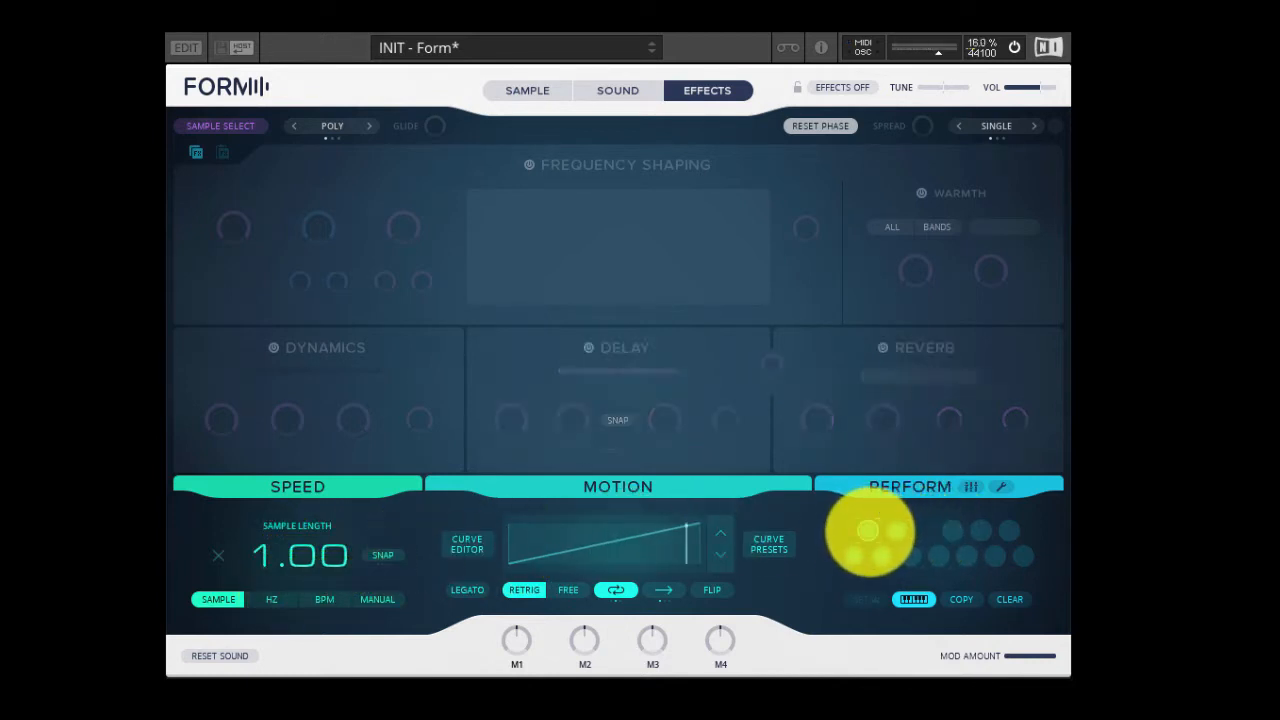
{"action": "left_click", "coordinate": [896, 531]}
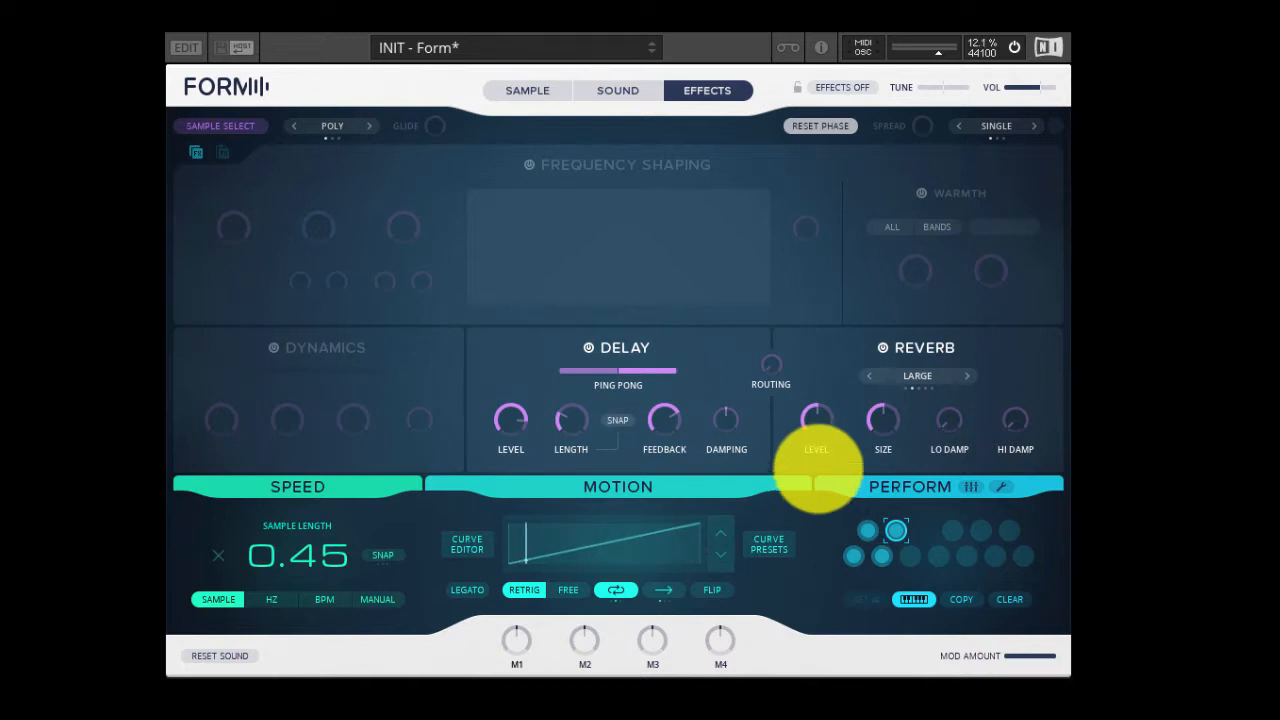
{"action": "left_click", "coordinate": [867, 531]}
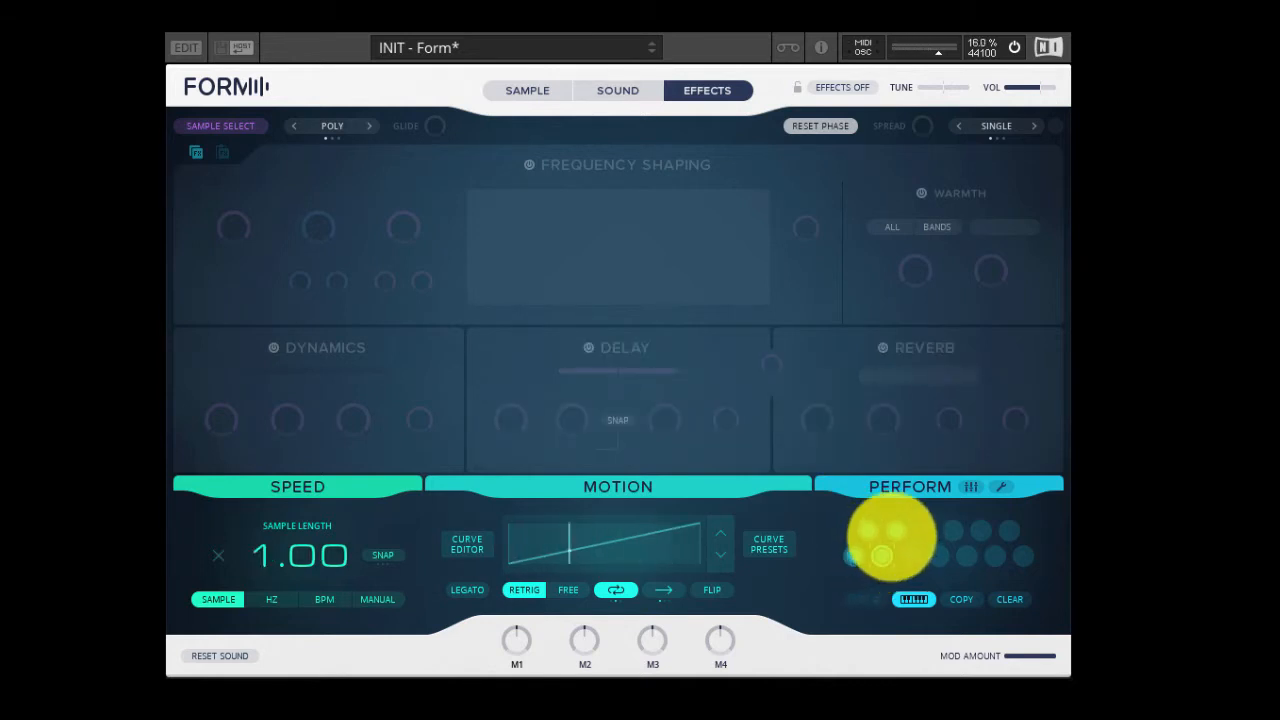
{"action": "left_click", "coordinate": [896, 531]}
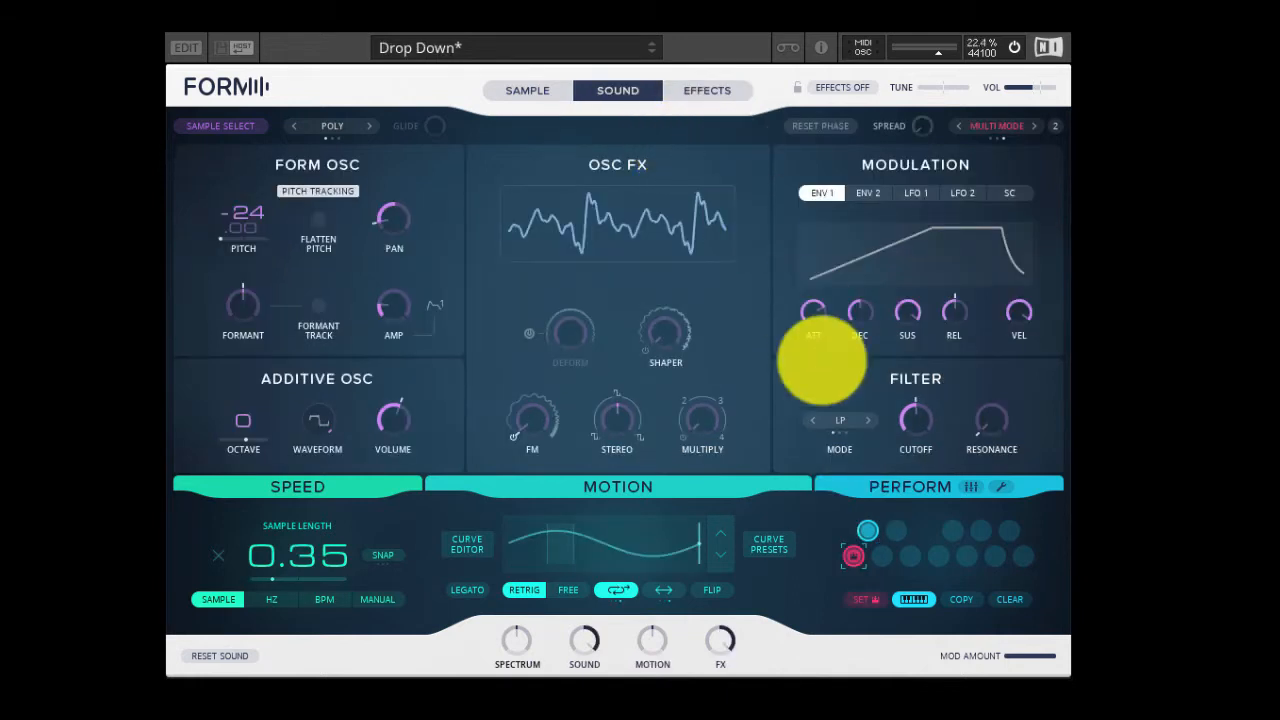
Switch the voice mode of the Drop Down preset from Multi Mode to Unison
{"action": "left_click", "coordinate": [868, 545]}
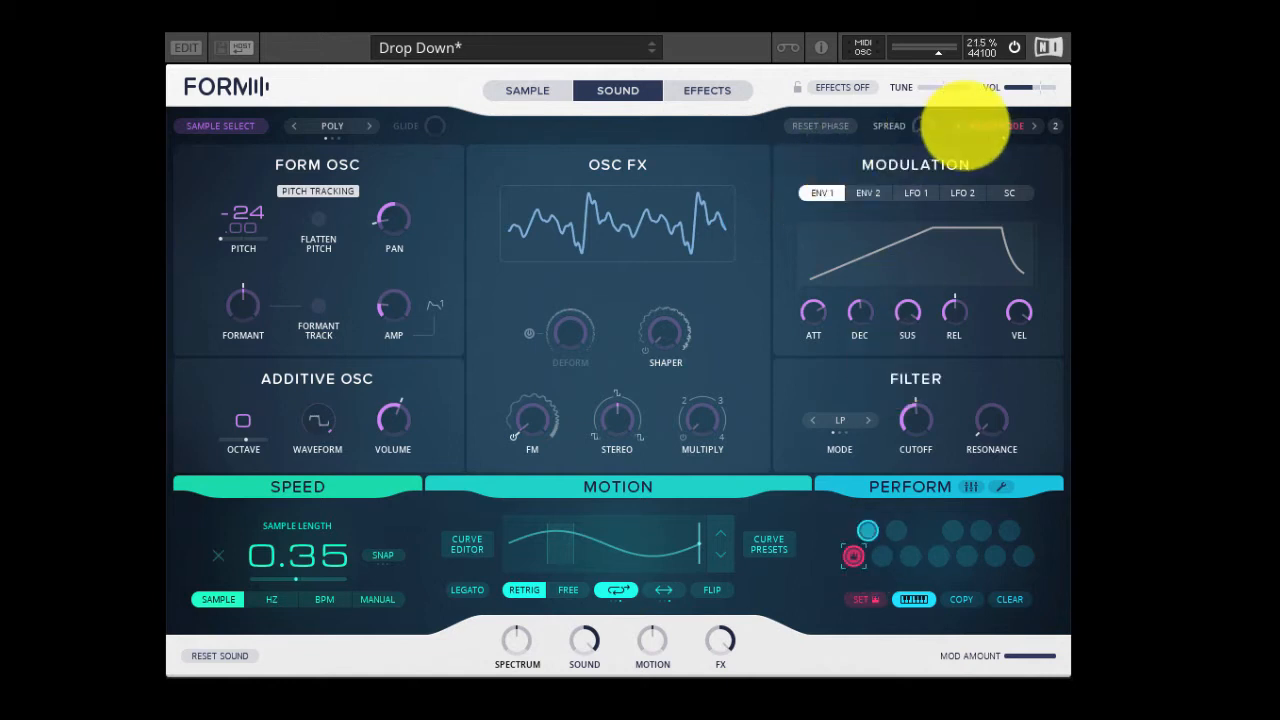
{"action": "left_click", "coordinate": [960, 127]}
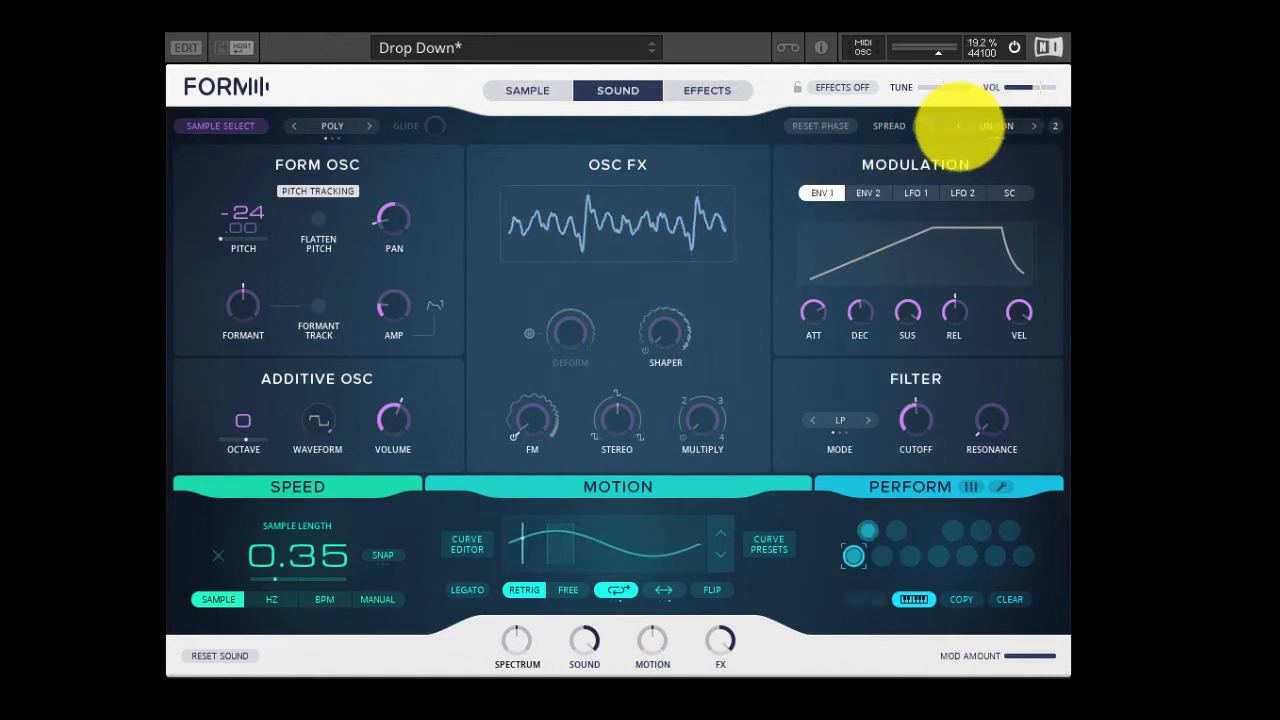
Compare the Single voice mode with Unison, return to Unison, and set the number of unison voices to 3
{"action": "left_click", "coordinate": [958, 126]}
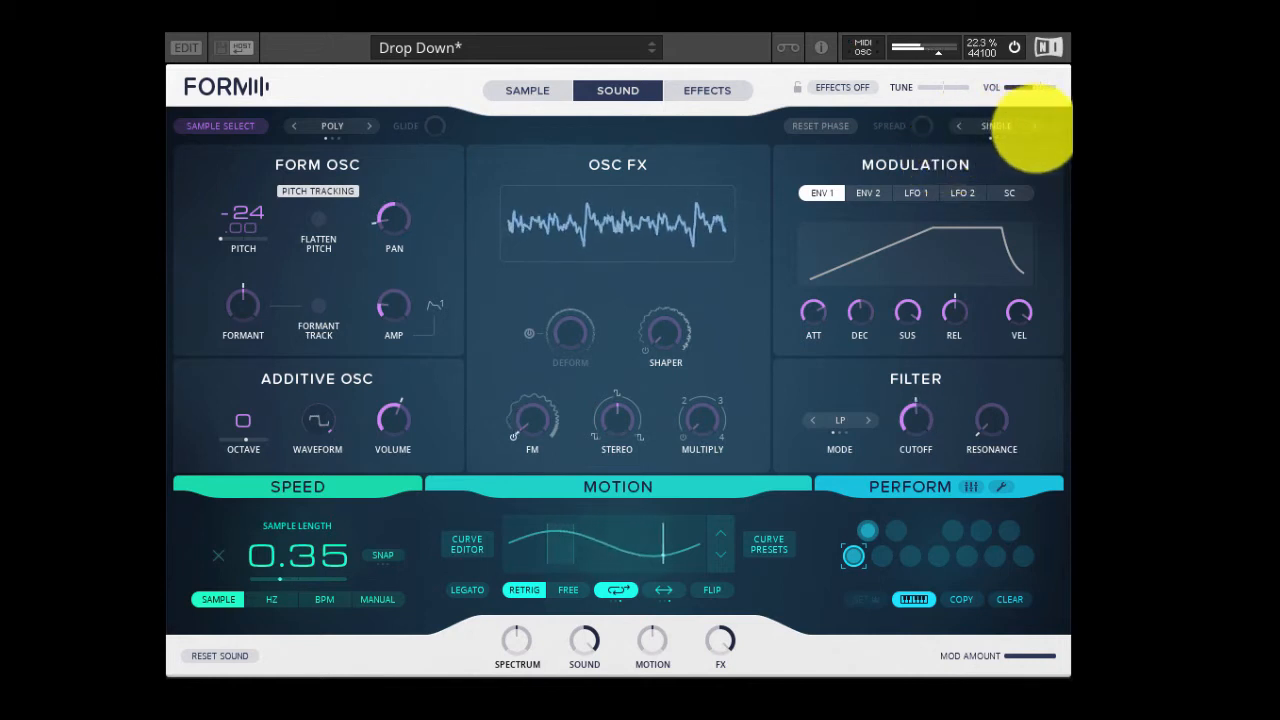
{"action": "left_click", "coordinate": [1033, 126]}
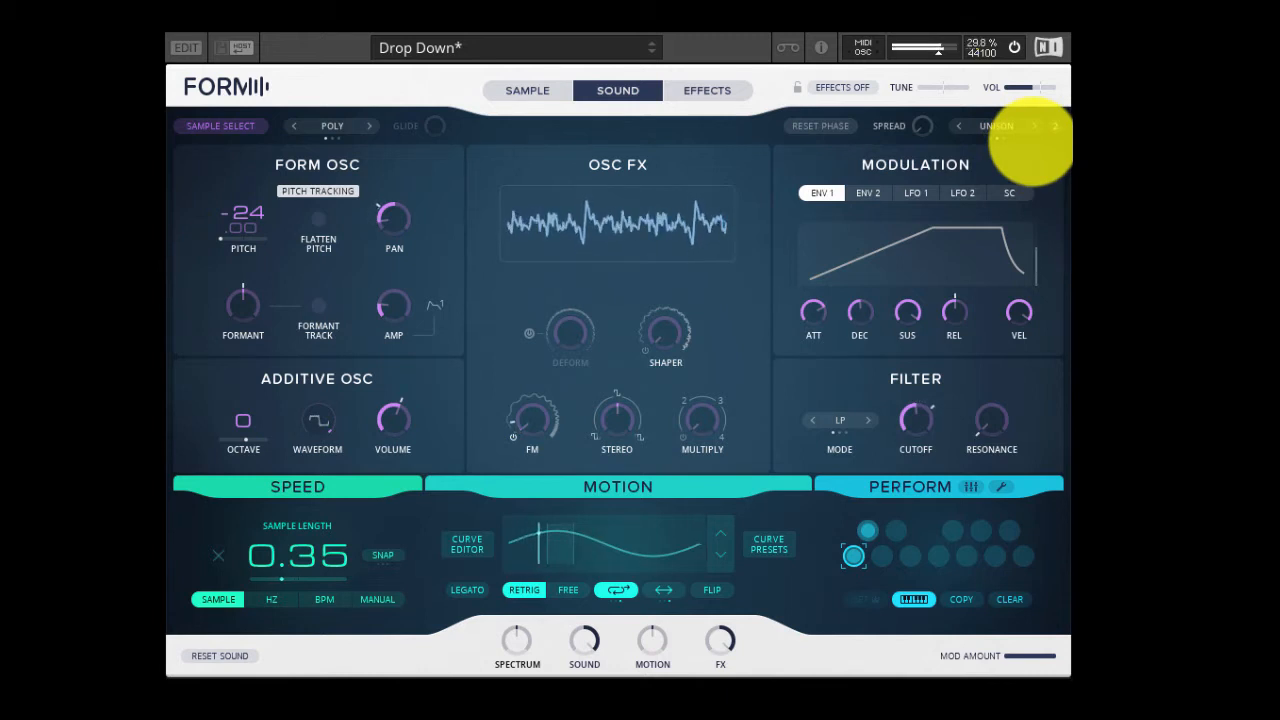
{"action": "left_click_drag", "start_coordinate": [1056, 126], "coordinate": [1069, 83]}
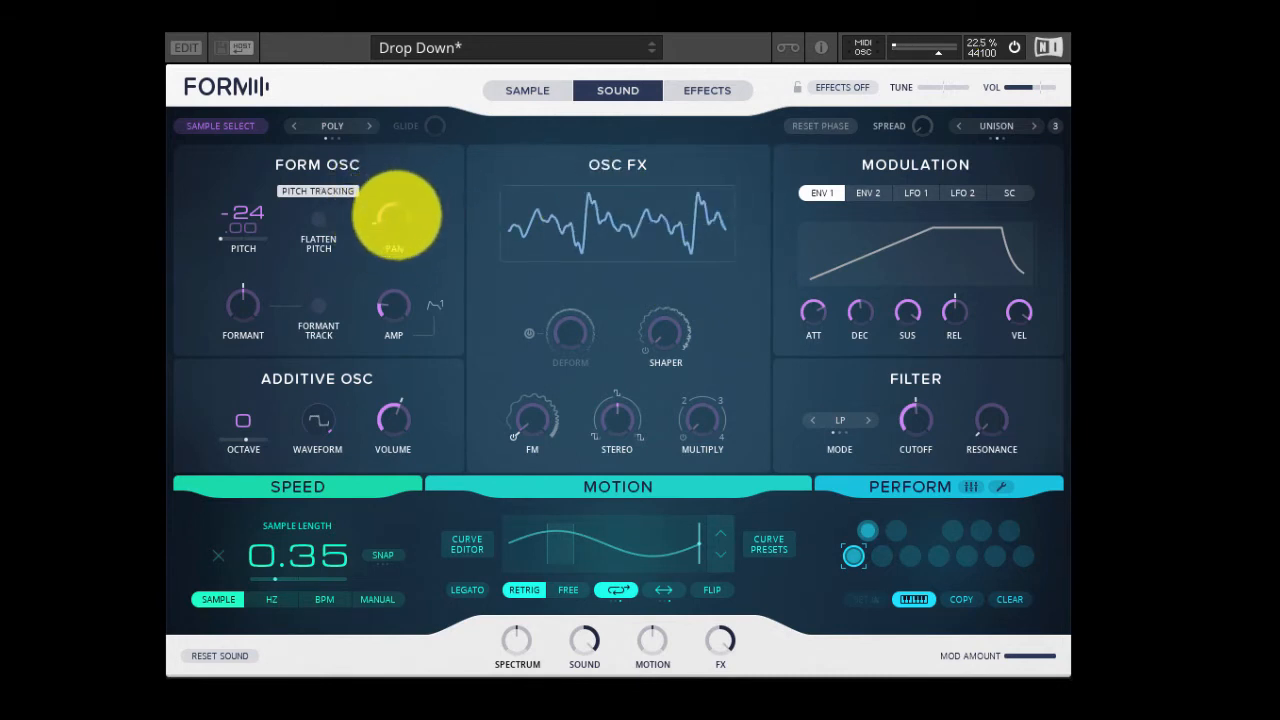
Adjust the pan of the Form oscillator in the first Perform snapshot and recall the second snapshot
{"action": "left_click_drag", "start_coordinate": [397, 215], "coordinate": [394, 246]}
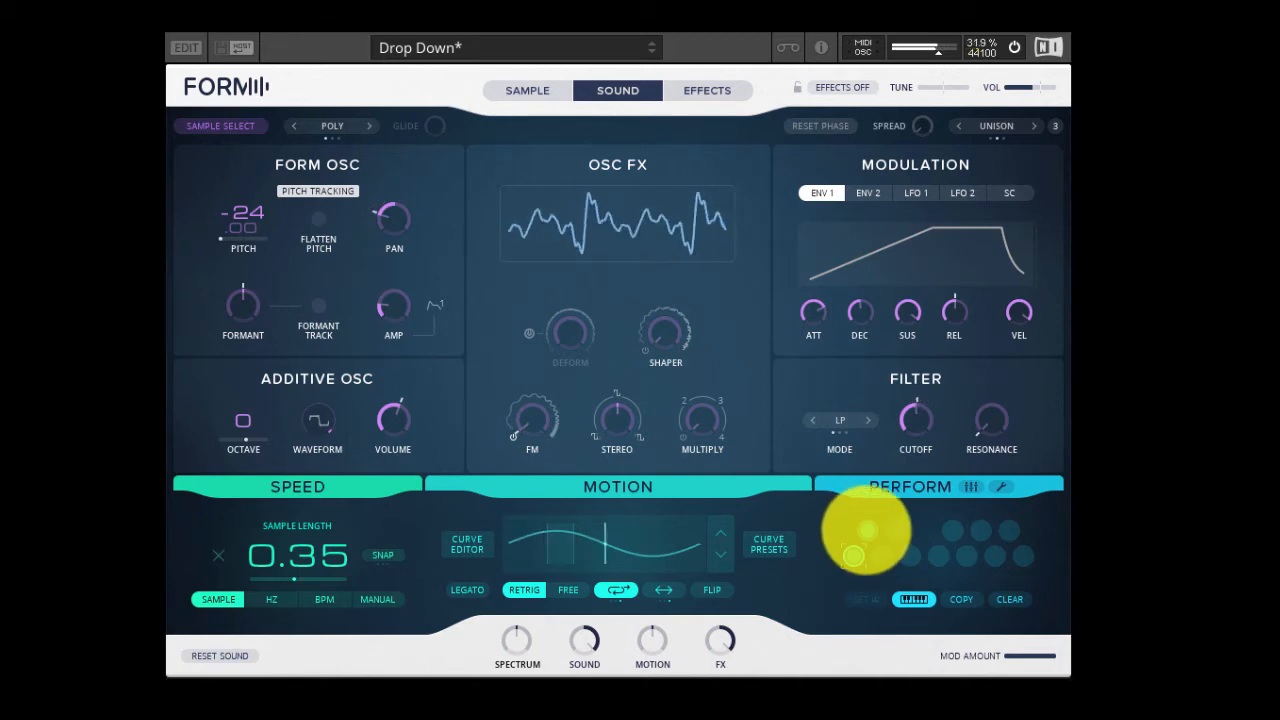
{"action": "left_click", "coordinate": [867, 530]}
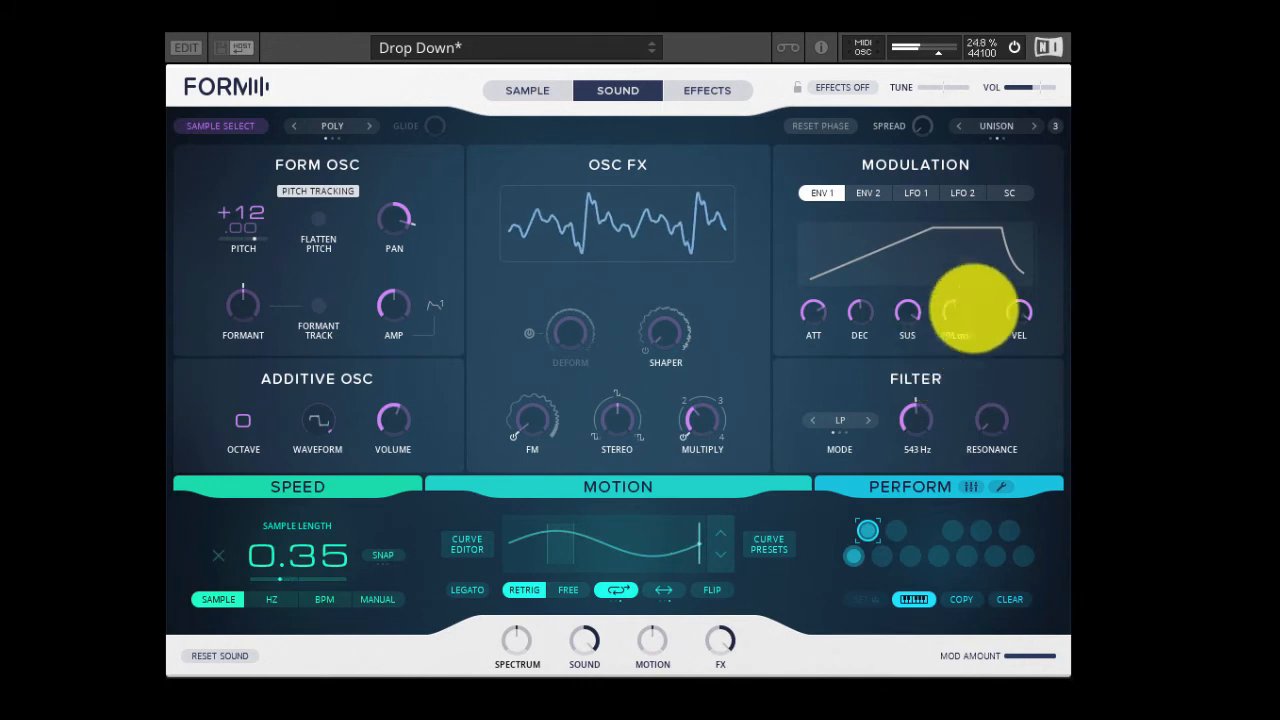
Cycle the voice mode through Multi Mode to Single and compare the first and second Perform snapshots
{"action": "left_click", "coordinate": [1033, 127]}
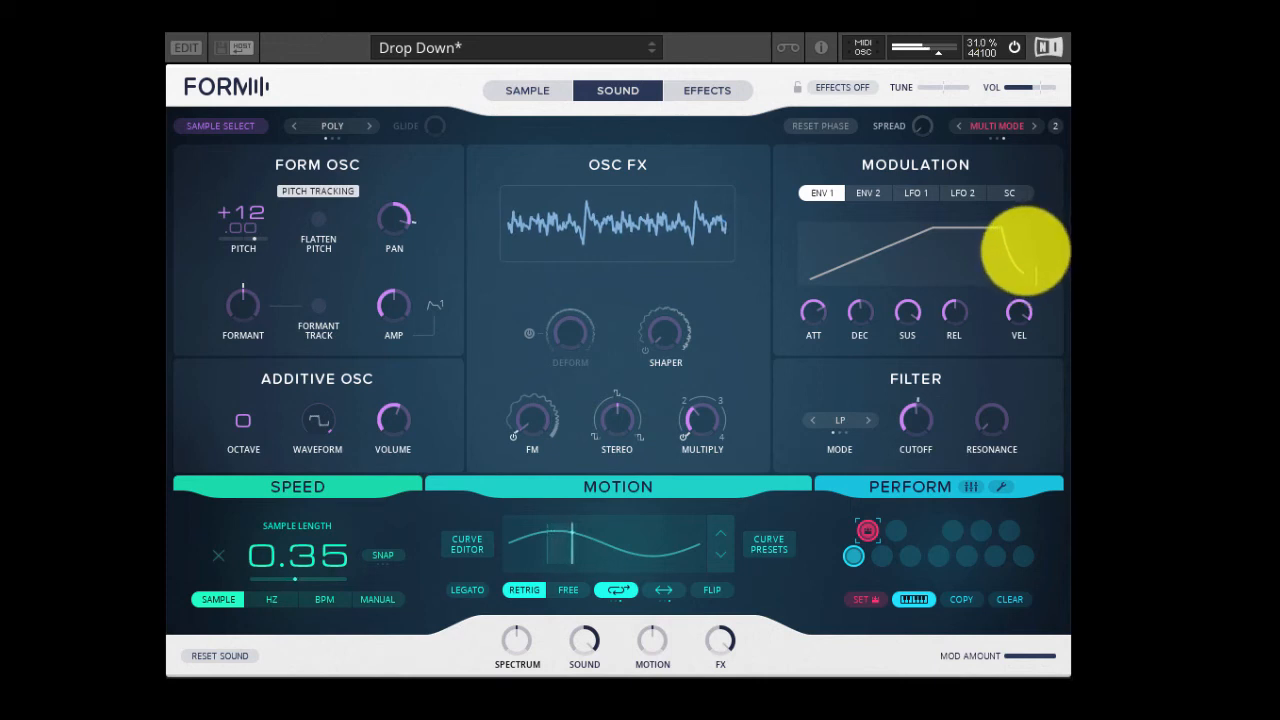
{"action": "left_click", "coordinate": [1033, 125]}
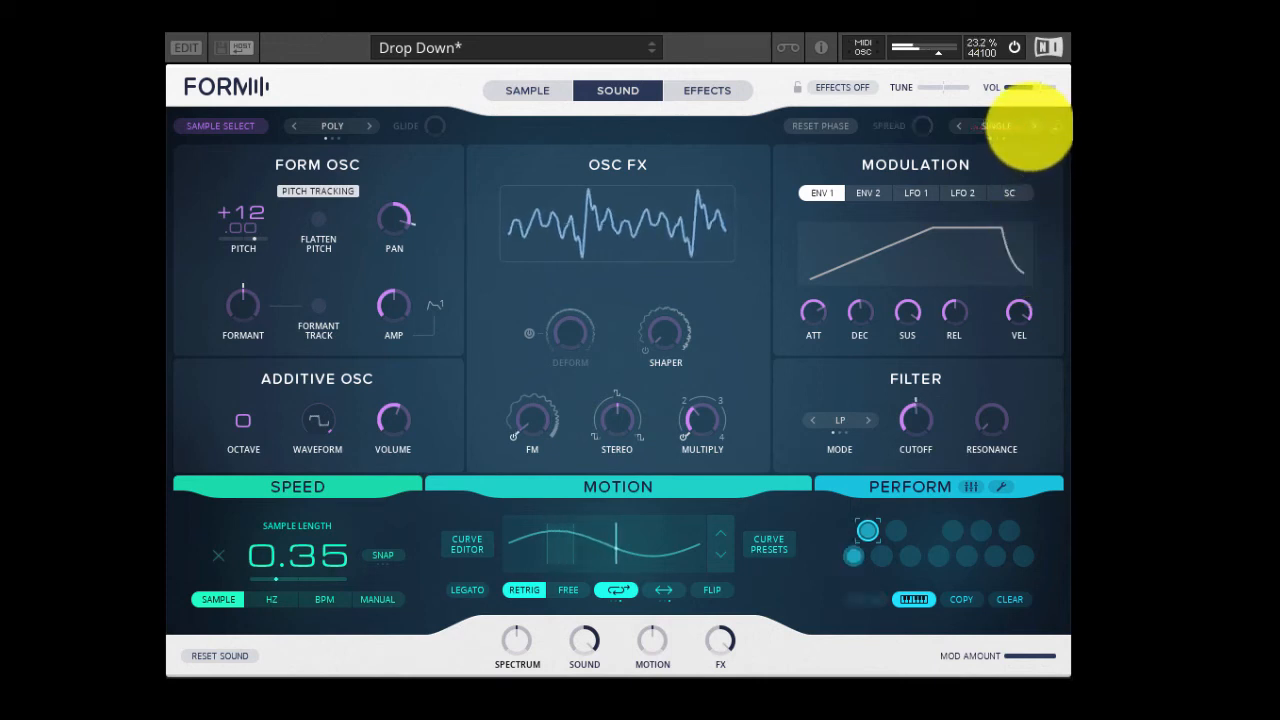
{"action": "left_click", "coordinate": [853, 556]}
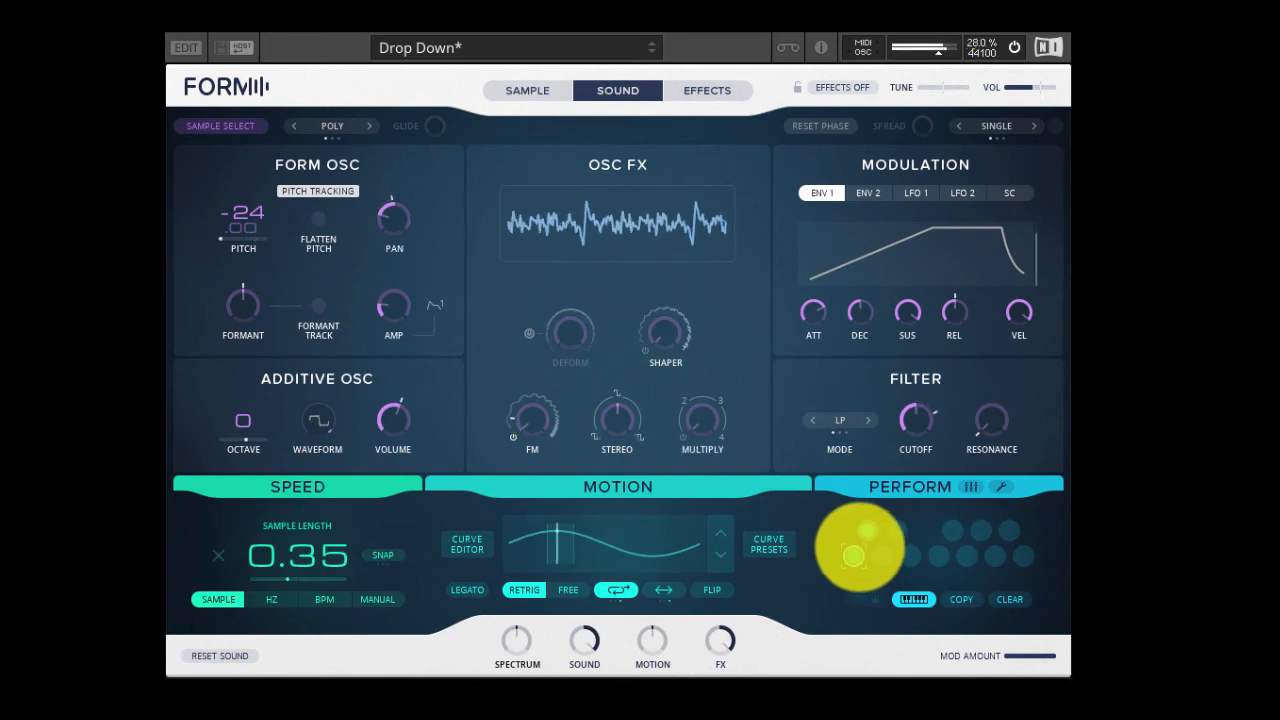
{"action": "left_click", "coordinate": [867, 530]}
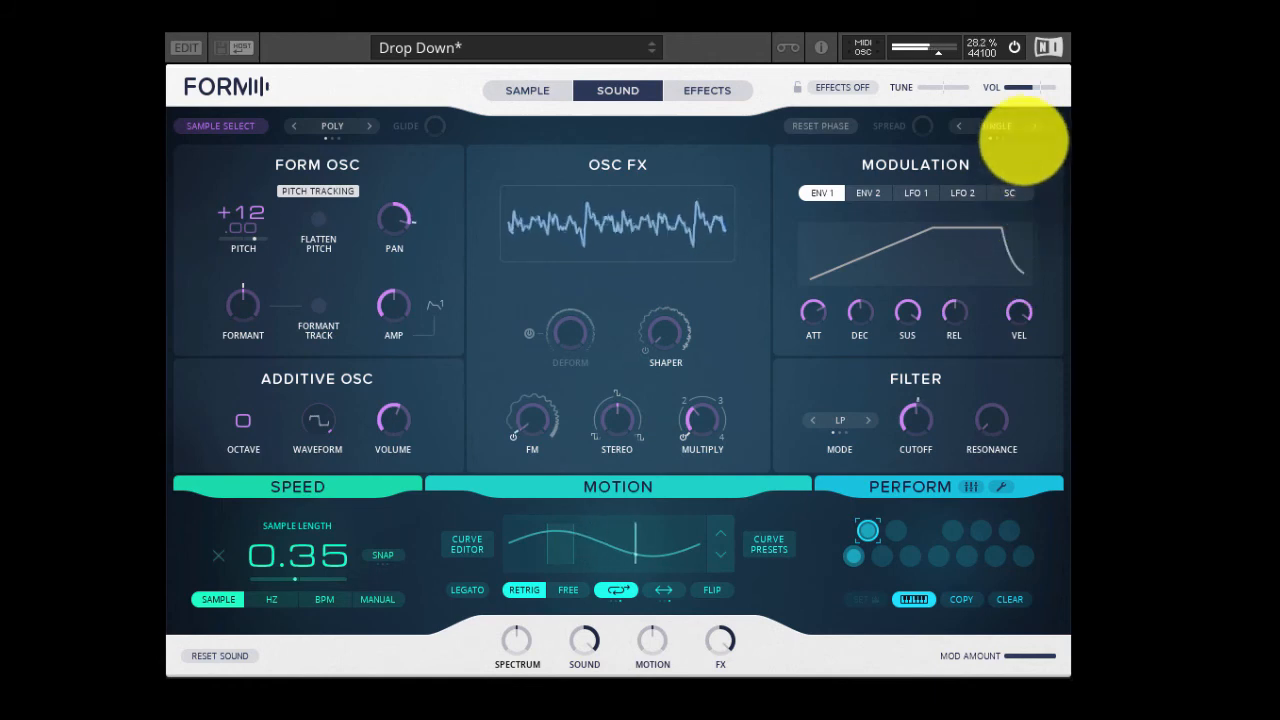
Set the voice mode to Multi Mode with the second Perform snapshot active
{"action": "left_click", "coordinate": [1034, 126]}
{"action": "left_click", "coordinate": [1034, 126]}
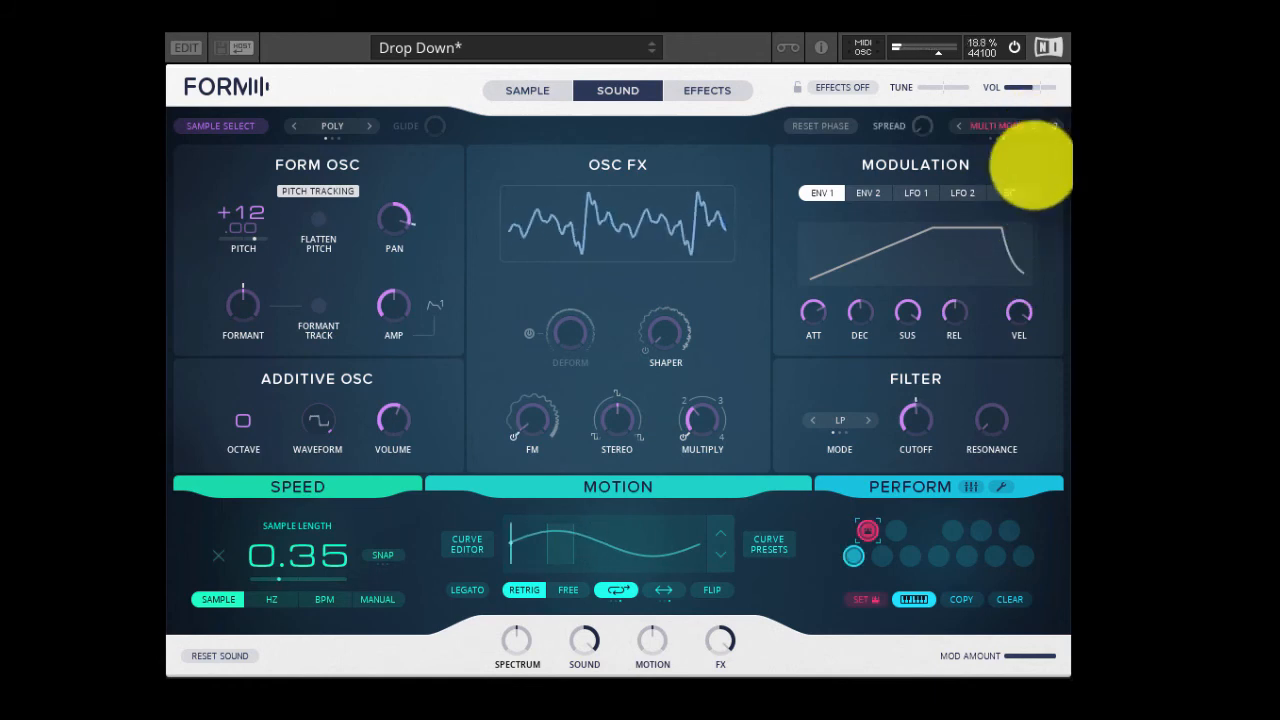